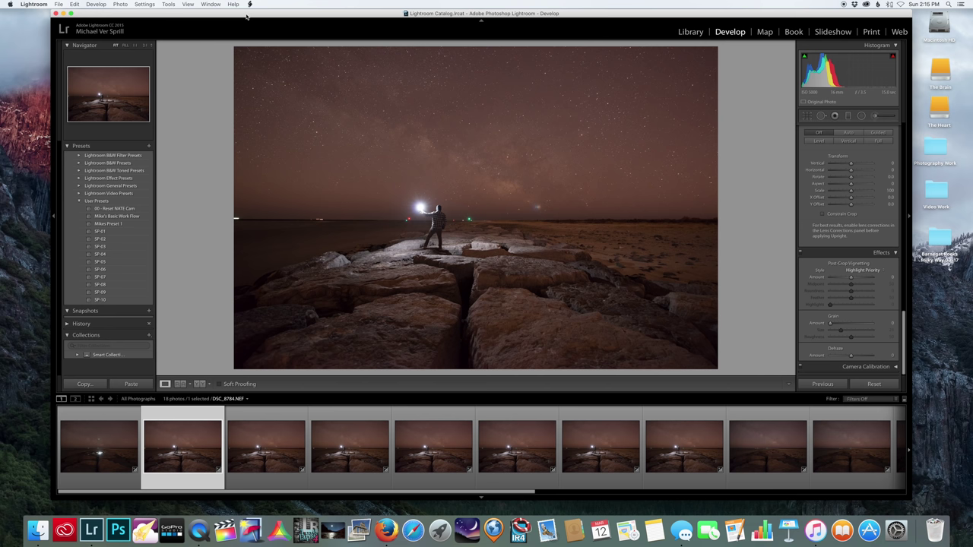
Review the filmstrip, comparing the light-painted figure frames with the unlit Milky Way frames.
{"action": "left_click", "coordinate": [68, 432]}
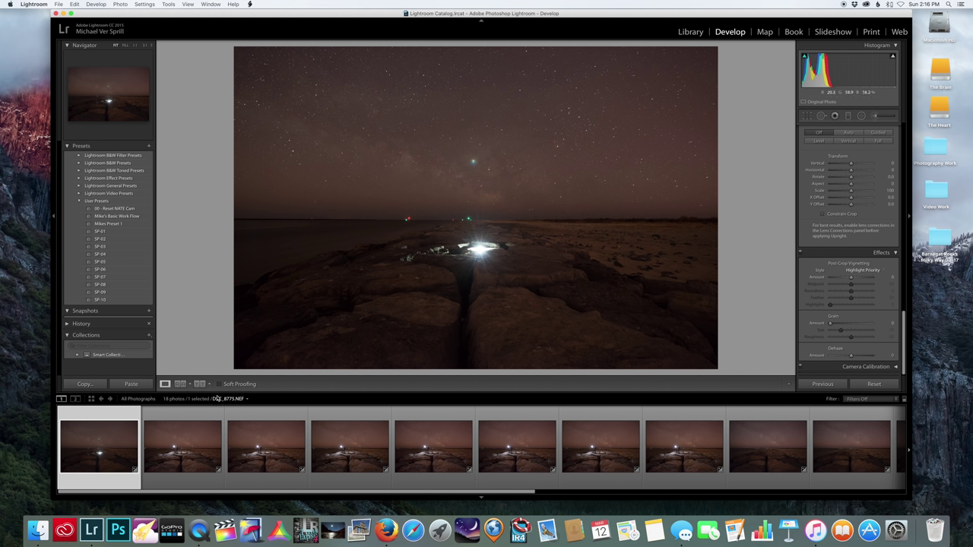
{"action": "left_click", "coordinate": [166, 473]}
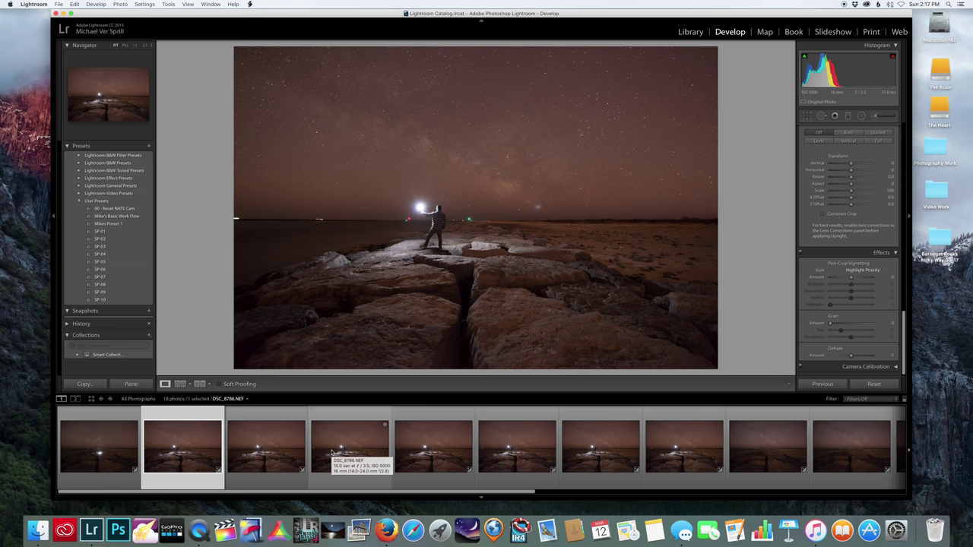
{"action": "scroll", "coordinate": [455, 456], "scroll_direction": "down", "scroll_amount": 10}
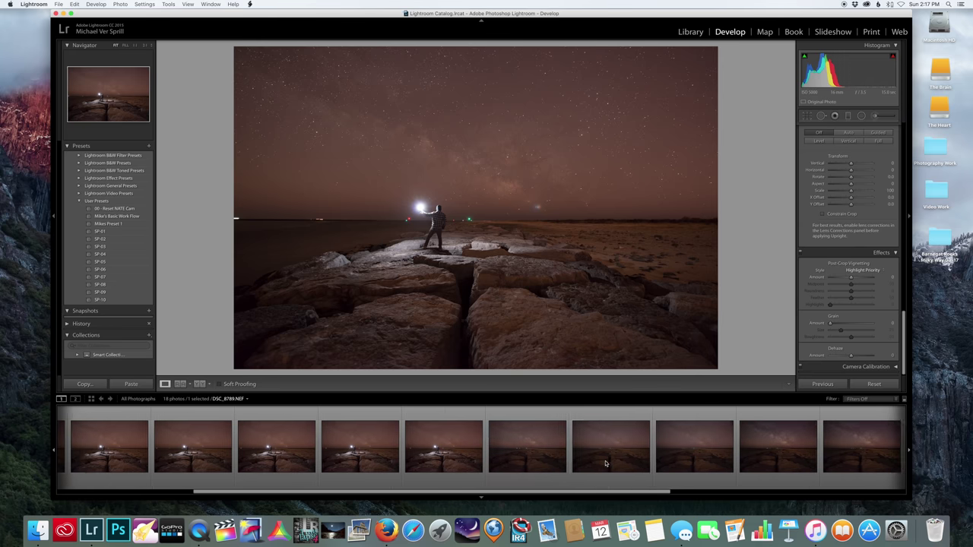
{"action": "scroll", "coordinate": [602, 464], "scroll_direction": "up", "scroll_amount": 10}
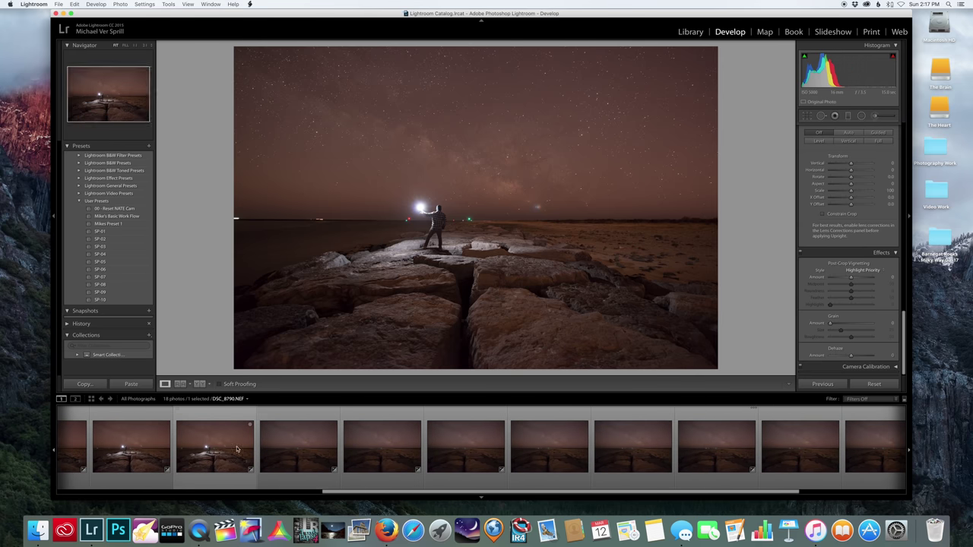
{"action": "left_click", "coordinate": [308, 446]}
{"action": "scroll", "coordinate": [380, 447], "scroll_direction": "down", "scroll_amount": 3}
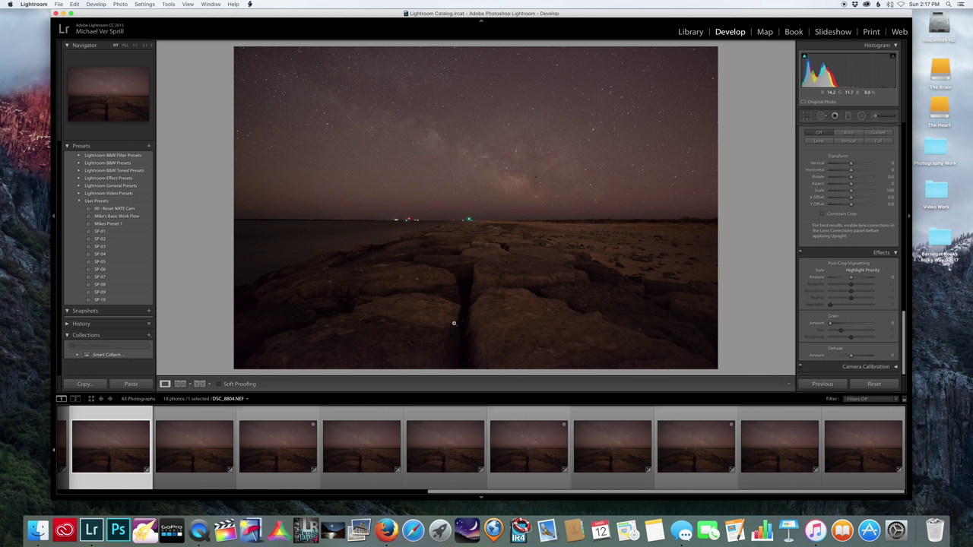
{"action": "scroll", "coordinate": [327, 450], "scroll_direction": "up", "scroll_amount": 3}
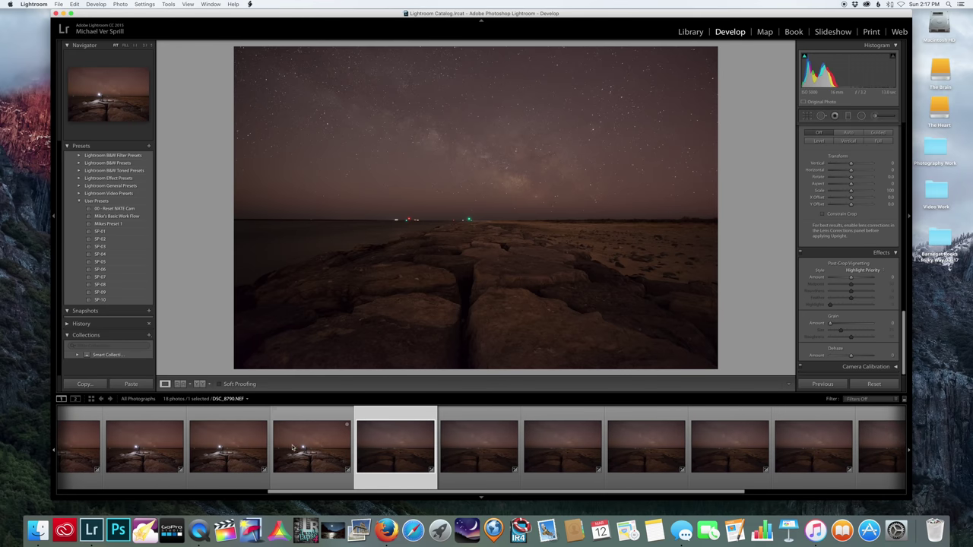
{"action": "left_click", "coordinate": [312, 452]}
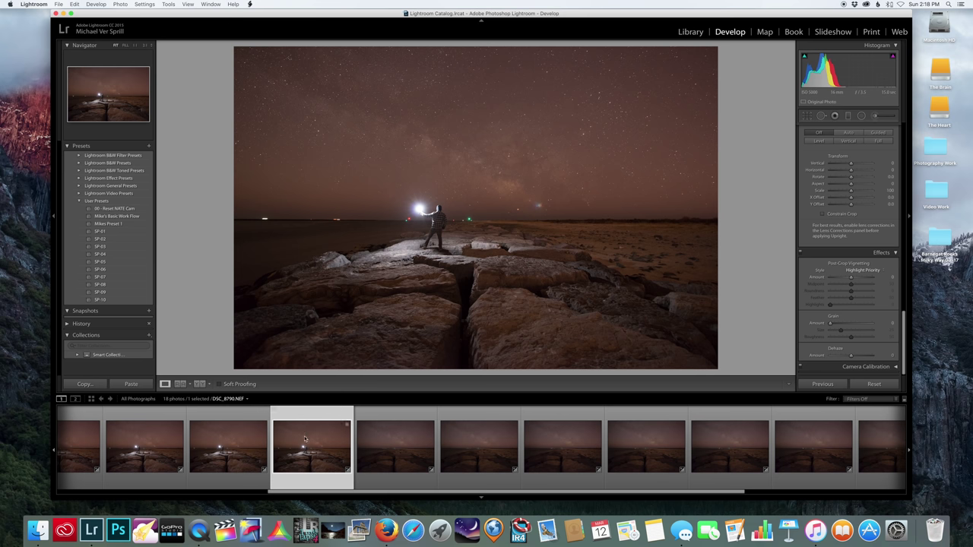
{"action": "scroll", "coordinate": [312, 438], "scroll_direction": "up", "scroll_amount": 4}
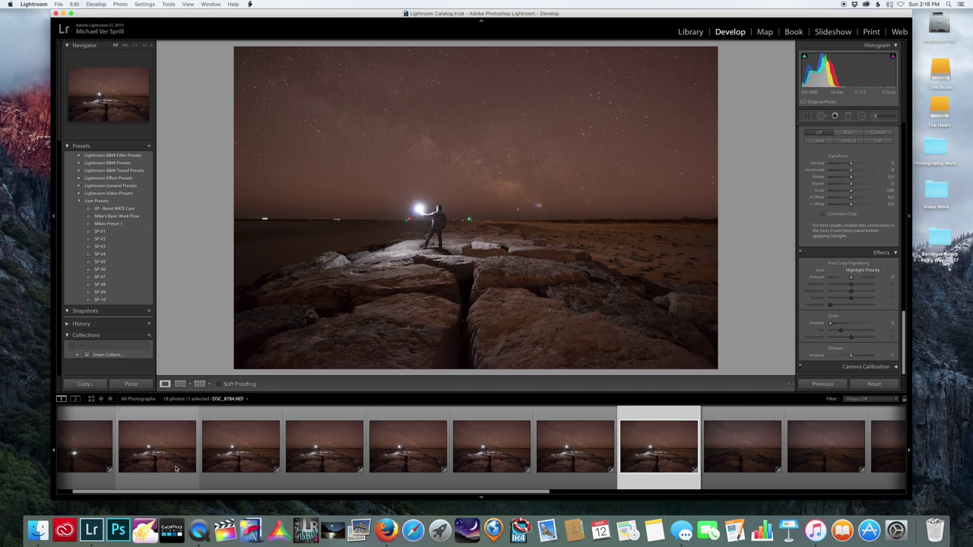
Select every photo from the first light-painted figure frame, DSC_8784.NEF, through the last frame, DSC_8808.NEF.
{"action": "left_click", "coordinate": [174, 469]}
{"action": "scroll", "coordinate": [228, 460], "scroll_direction": "down", "scroll_amount": 4}
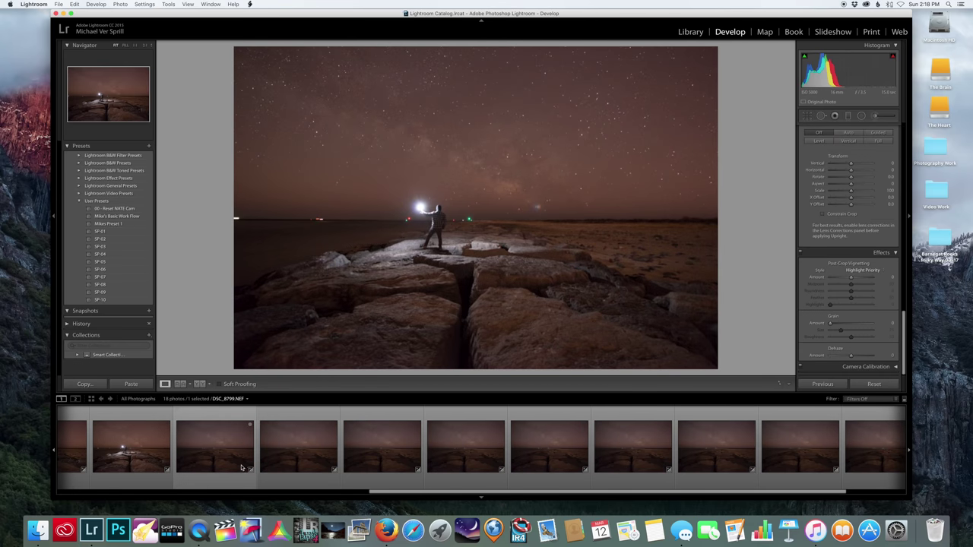
{"action": "scroll", "coordinate": [241, 467], "scroll_direction": "down", "scroll_amount": 2}
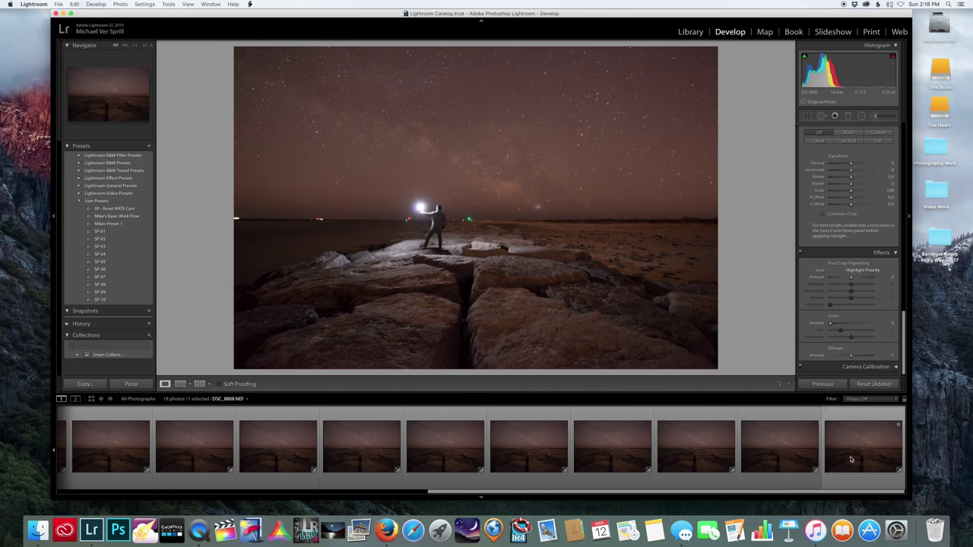
{"action": "left_click", "coordinate": [850, 459], "text": "shift"}
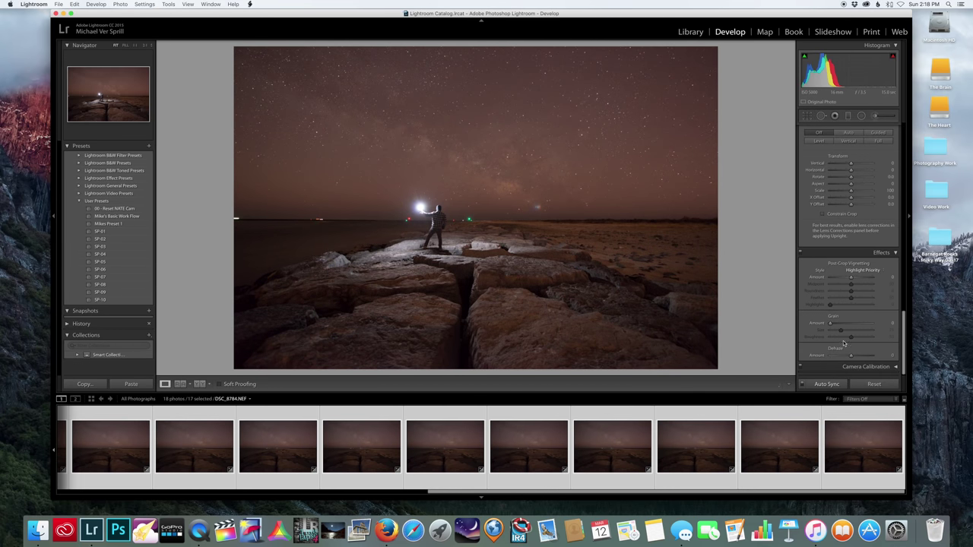
Remove chromatic aberration and enable profile corrections on the selected photos, with the profile's vignetting amount at 70.
{"action": "scroll", "coordinate": [843, 344], "scroll_direction": "up", "scroll_amount": 8}
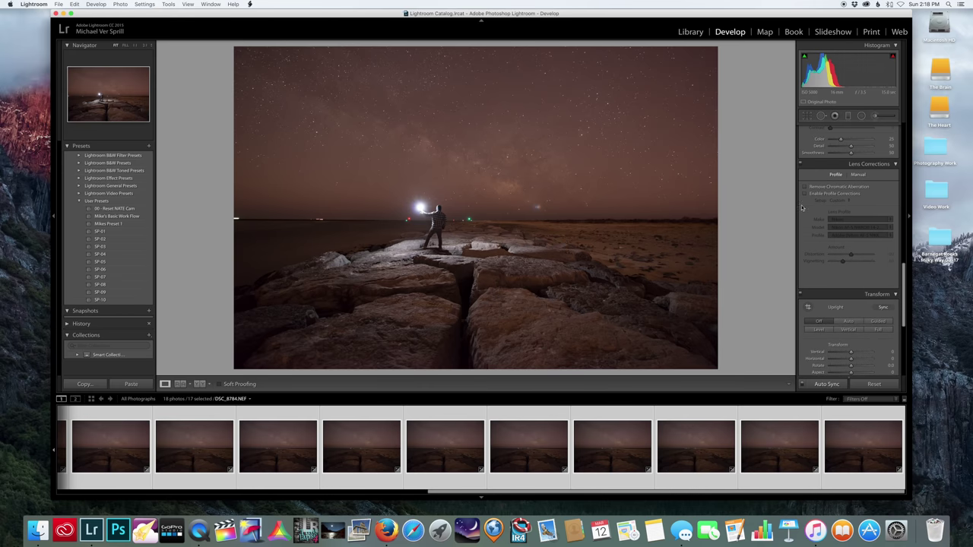
{"action": "left_click", "coordinate": [804, 188]}
{"action": "left_click", "coordinate": [806, 194]}
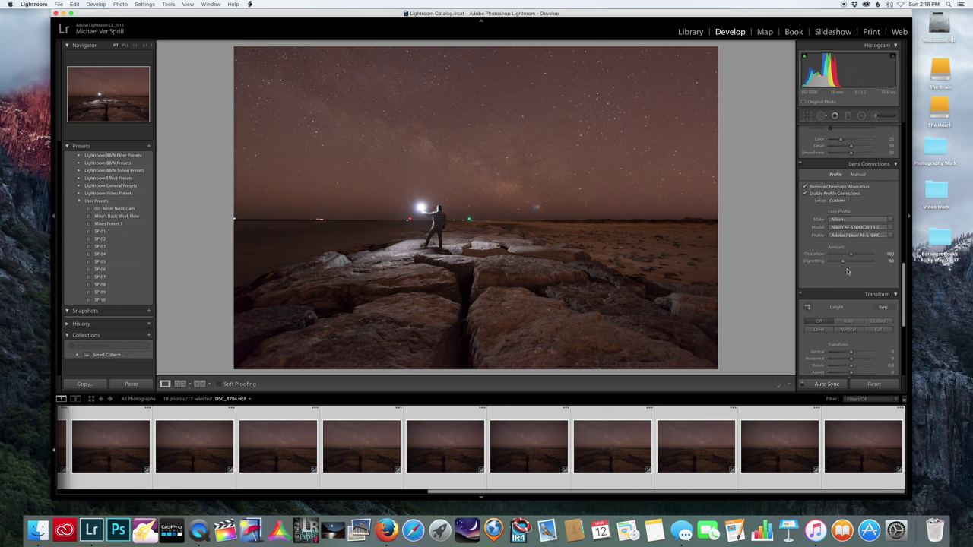
{"action": "left_click_drag", "start_coordinate": [842, 262], "coordinate": [844, 263]}
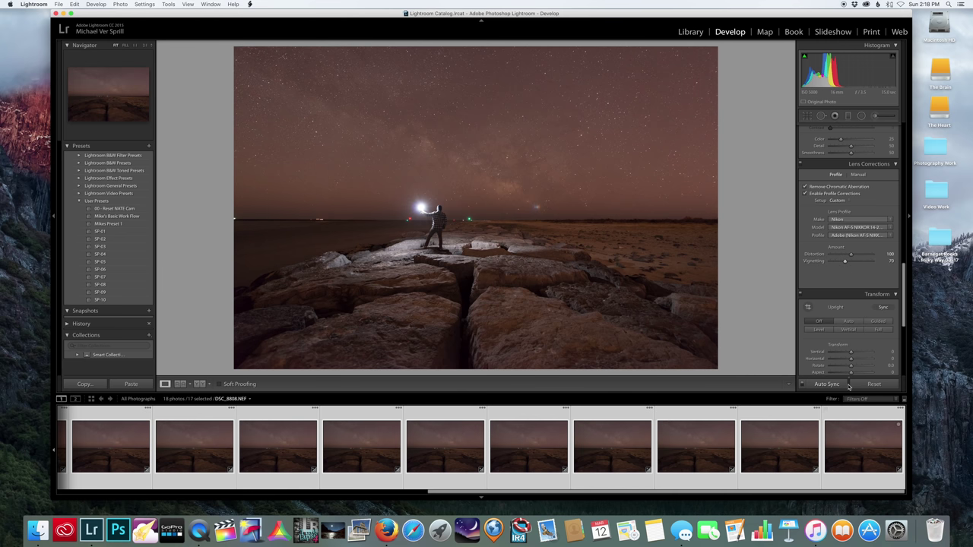
Set the Dehaze amount to +30 on all selected photos.
{"action": "scroll", "coordinate": [846, 353], "scroll_direction": "down", "scroll_amount": 10}
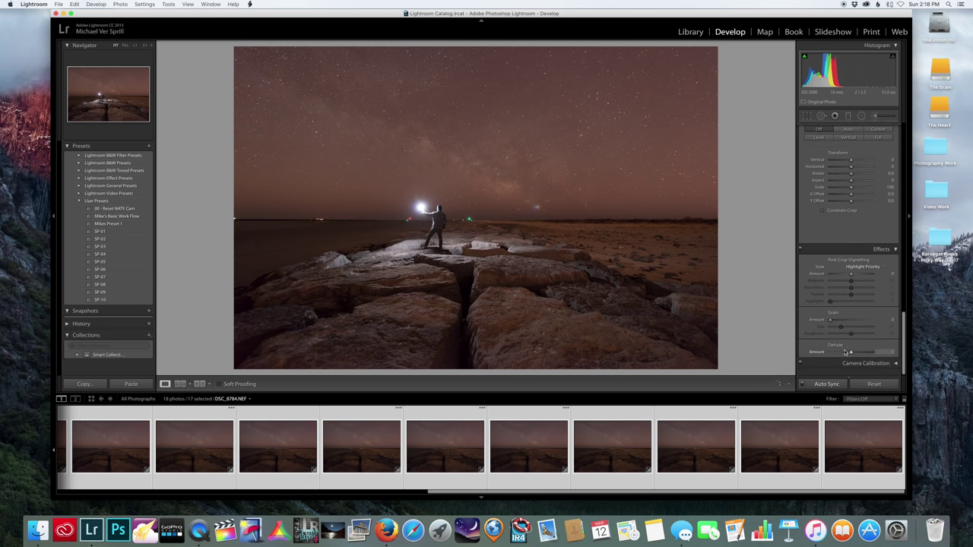
{"action": "left_click_drag", "start_coordinate": [850, 358], "coordinate": [857, 357]}
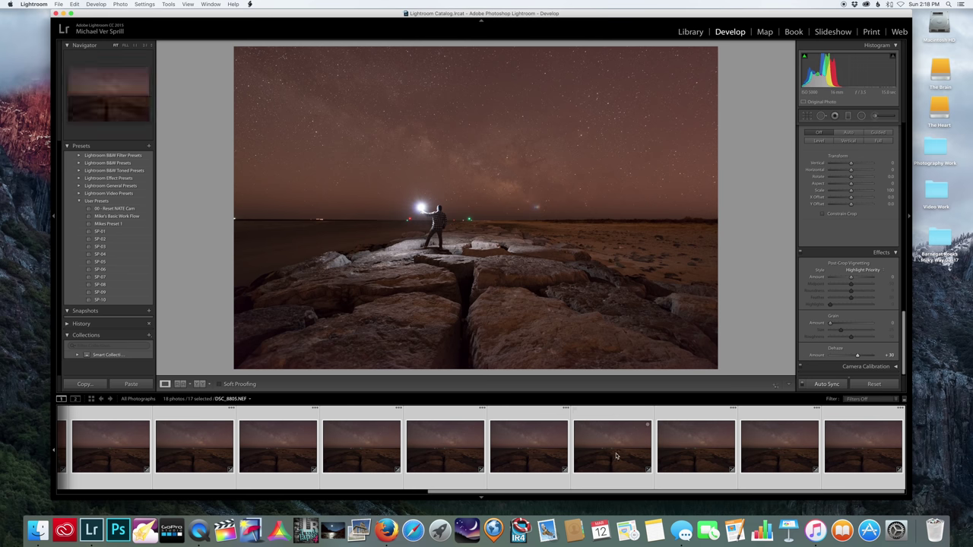
Select only the seven light-painted figure frames, from DSC_8790.NEF back to DSC_8784.NEF.
{"action": "scroll", "coordinate": [844, 302], "scroll_direction": "up", "scroll_amount": 5}
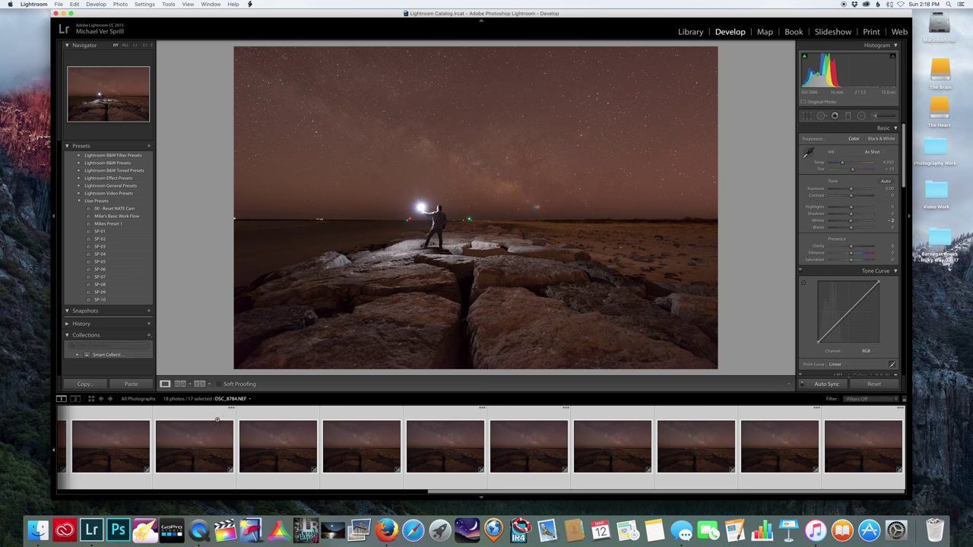
{"action": "scroll", "coordinate": [288, 445], "scroll_direction": "left", "scroll_amount": 5}
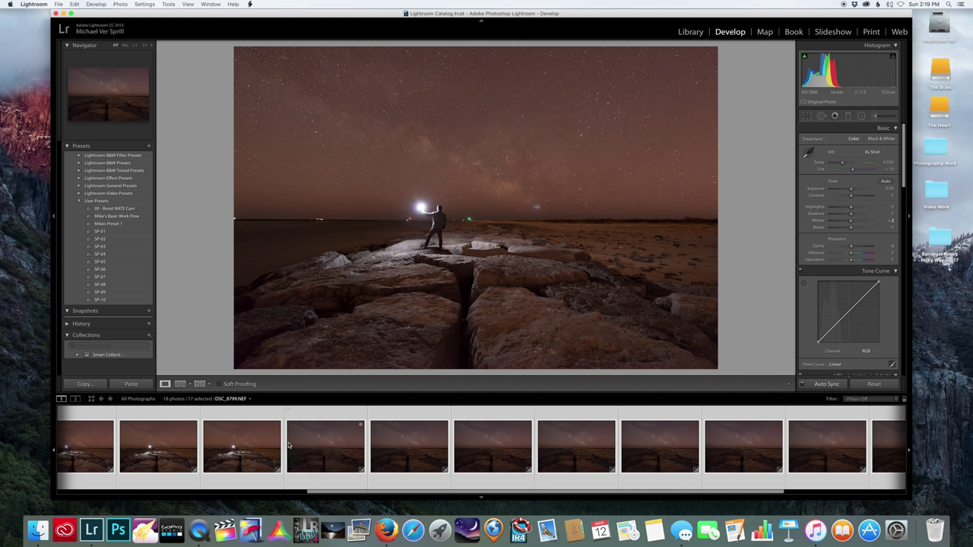
{"action": "left_click", "coordinate": [260, 471]}
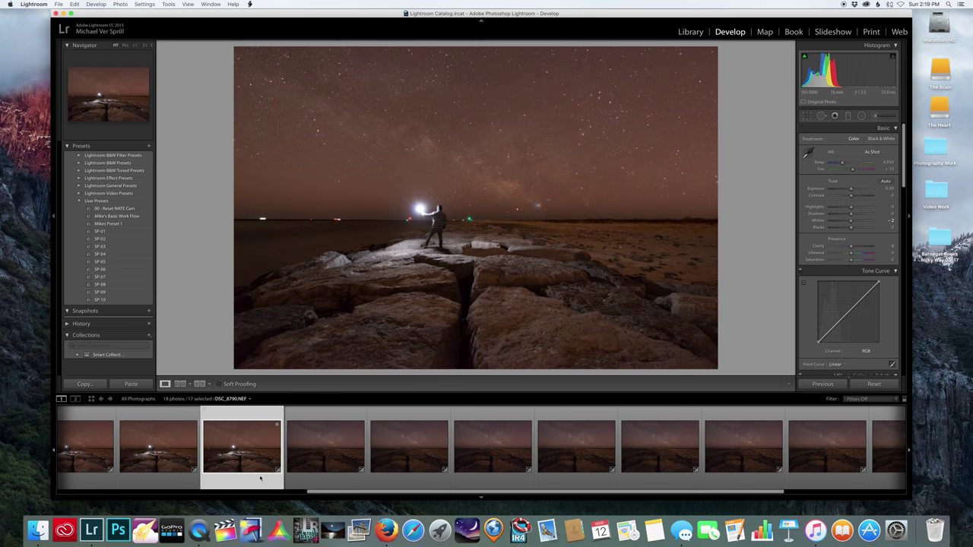
{"action": "left_click", "coordinate": [338, 449]}
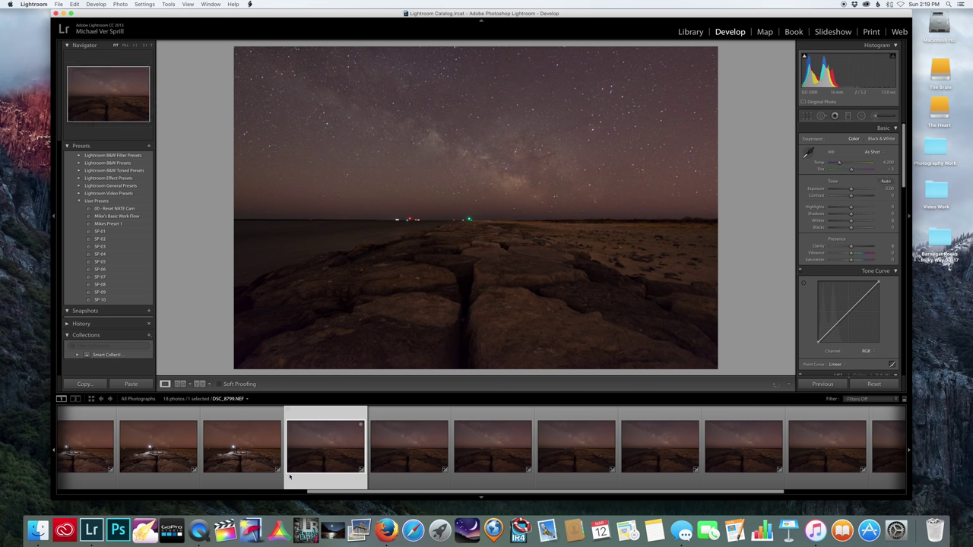
{"action": "left_click", "coordinate": [247, 465]}
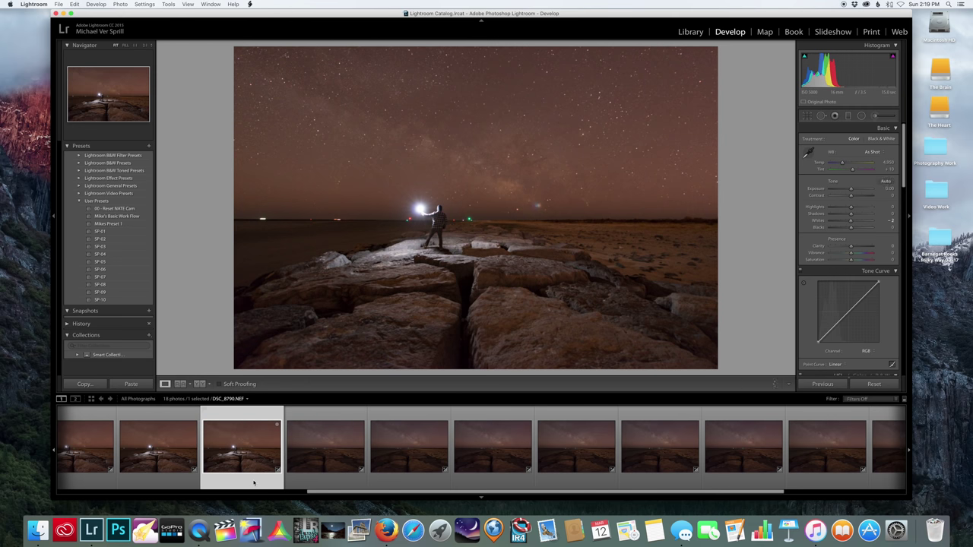
{"action": "scroll", "coordinate": [254, 482], "scroll_direction": "left", "scroll_amount": 10}
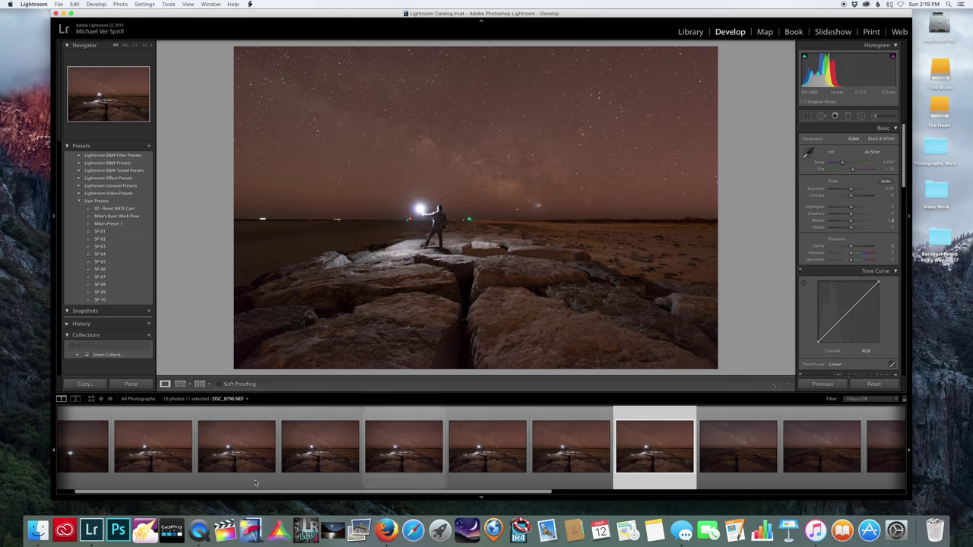
{"action": "left_click", "coordinate": [186, 471], "text": "shift"}
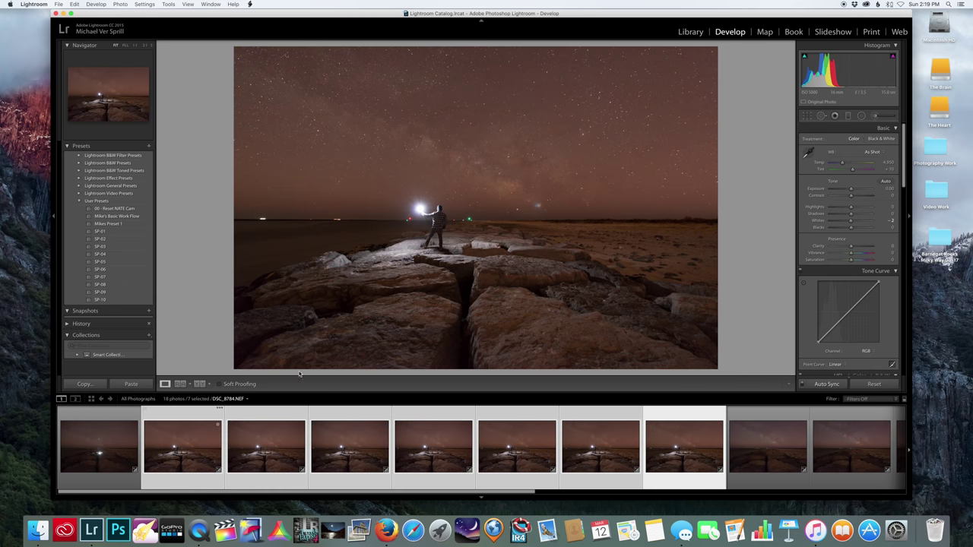
Cool the white balance of the seven selected frames to Temp 3,411 and Tint -2.
{"action": "left_click", "coordinate": [842, 163]}
{"action": "left_click_drag", "start_coordinate": [842, 162], "coordinate": [841, 163]}
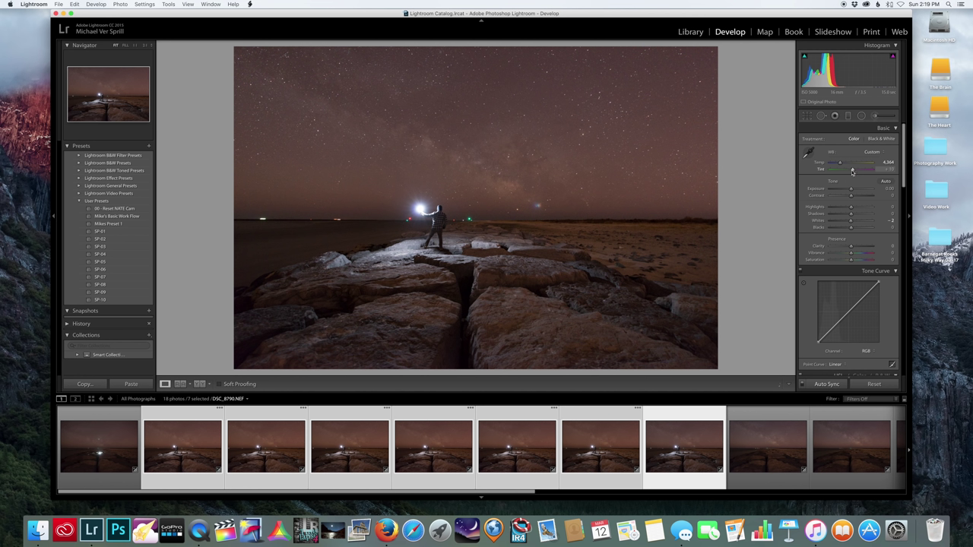
{"action": "left_click_drag", "start_coordinate": [852, 171], "coordinate": [851, 171]}
{"action": "left_click_drag", "start_coordinate": [851, 171], "coordinate": [851, 171]}
{"action": "left_click_drag", "start_coordinate": [839, 164], "coordinate": [838, 164]}
{"action": "left_click_drag", "start_coordinate": [835, 164], "coordinate": [835, 164]}
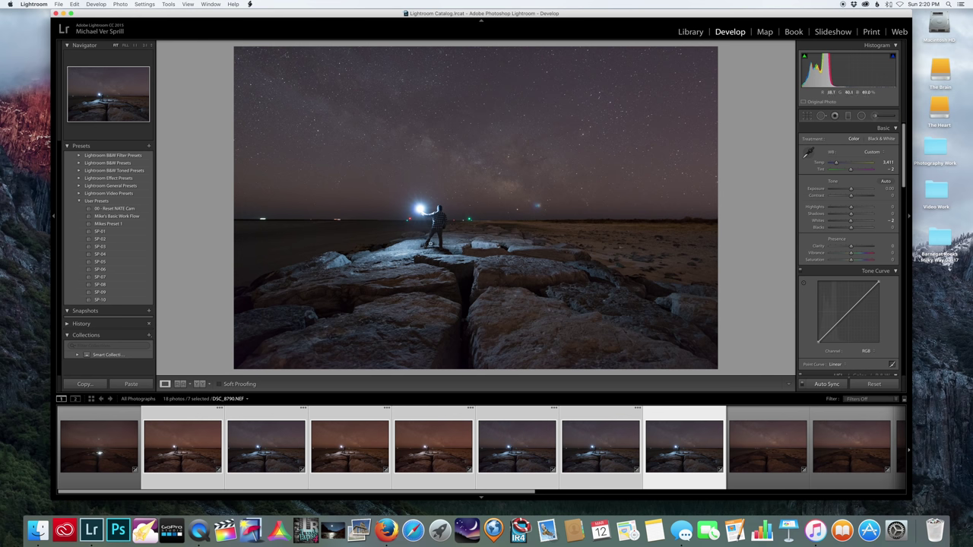
Add a graduated filter covering the rocky foreground up to the horizon and warm it to Temp 13.
{"action": "key", "text": "m"}
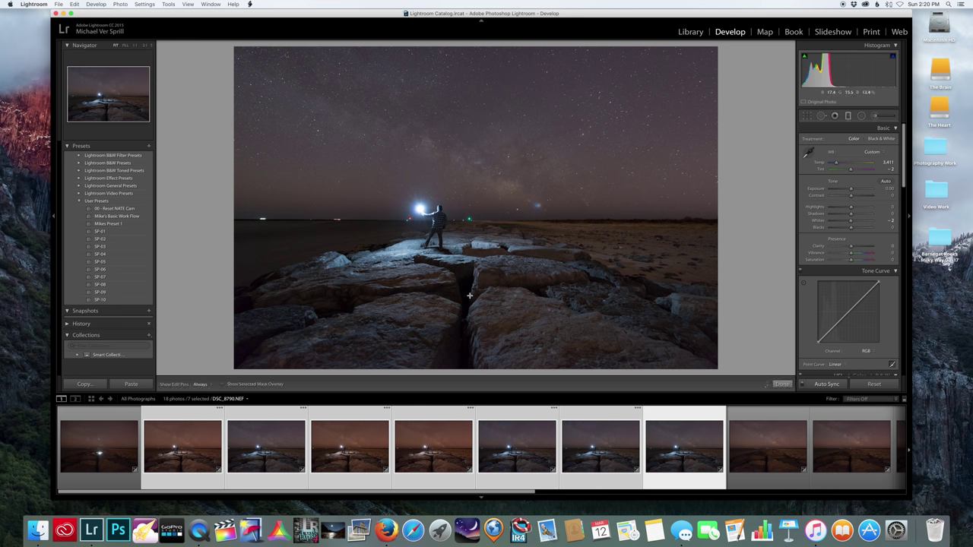
{"action": "left_click_drag", "start_coordinate": [461, 310], "coordinate": [469, 209]}
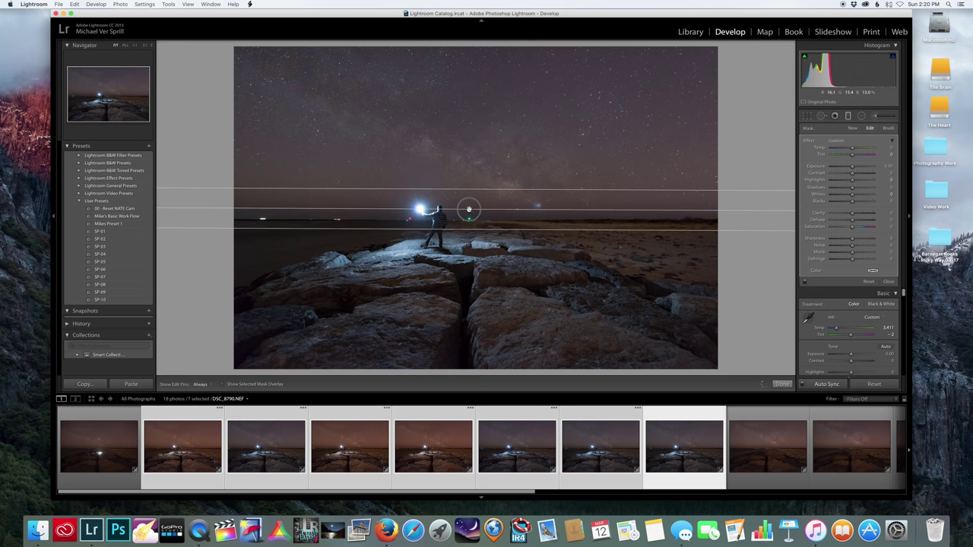
{"action": "left_click_drag", "start_coordinate": [851, 149], "coordinate": [854, 149]}
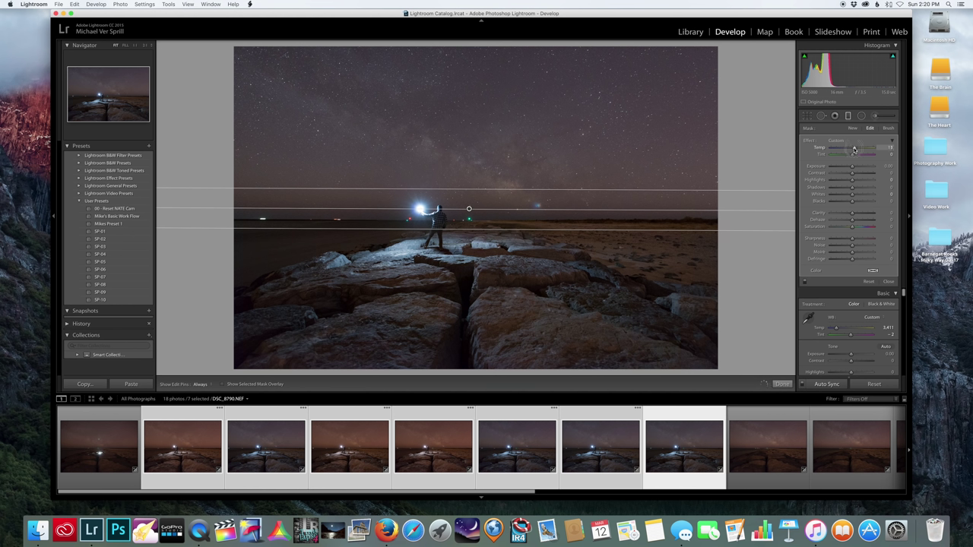
{"action": "left_click_drag", "start_coordinate": [853, 149], "coordinate": [854, 150]}
{"action": "left_click_drag", "start_coordinate": [475, 228], "coordinate": [476, 233]}
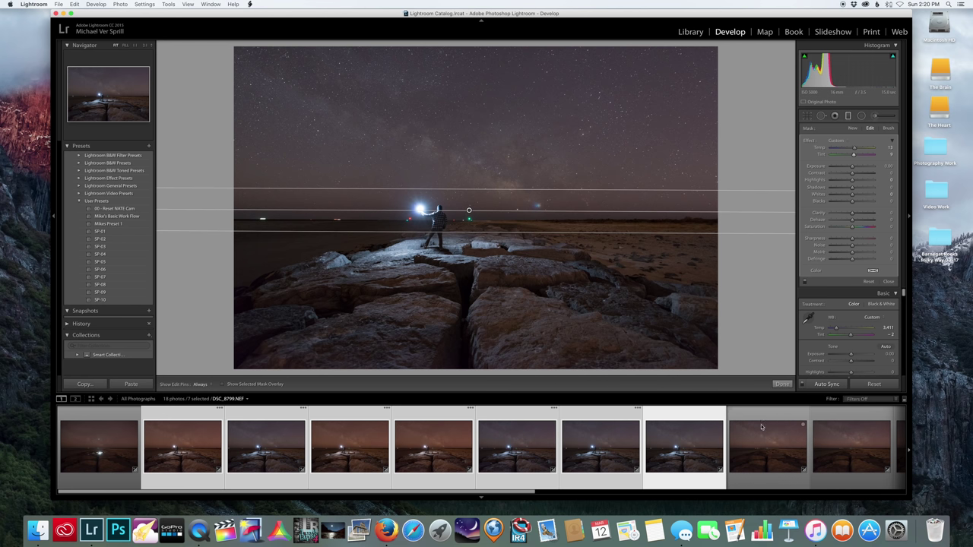
{"action": "left_click", "coordinate": [782, 384]}
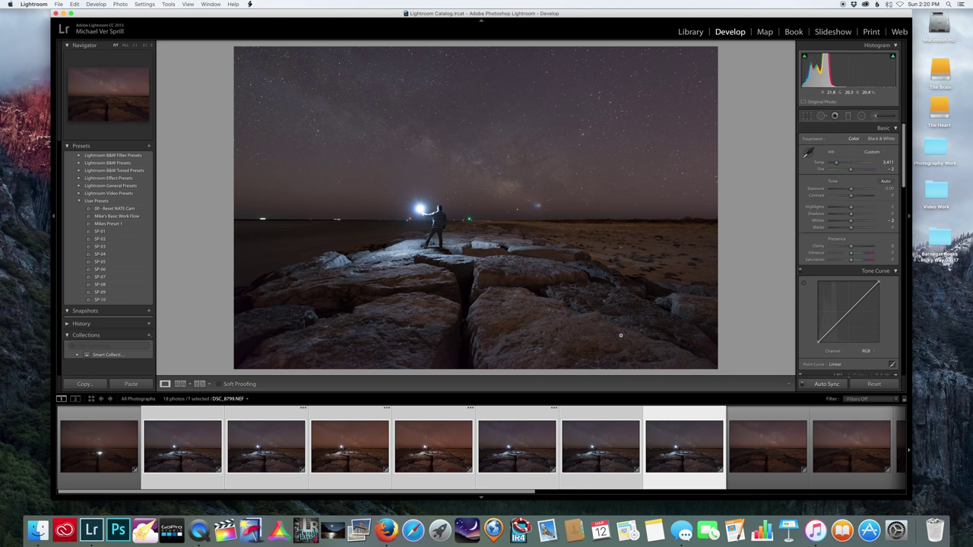
Reopen the foreground graduated filter and raise its Temp to 21.
{"action": "left_click", "coordinate": [848, 116]}
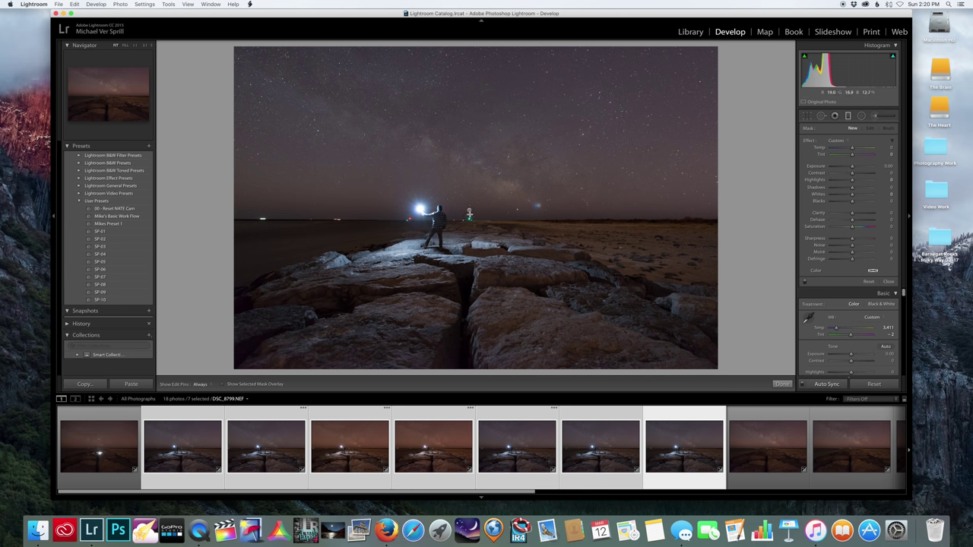
{"action": "left_click_drag", "start_coordinate": [469, 232], "coordinate": [469, 189]}
{"action": "left_click_drag", "start_coordinate": [852, 148], "coordinate": [860, 147]}
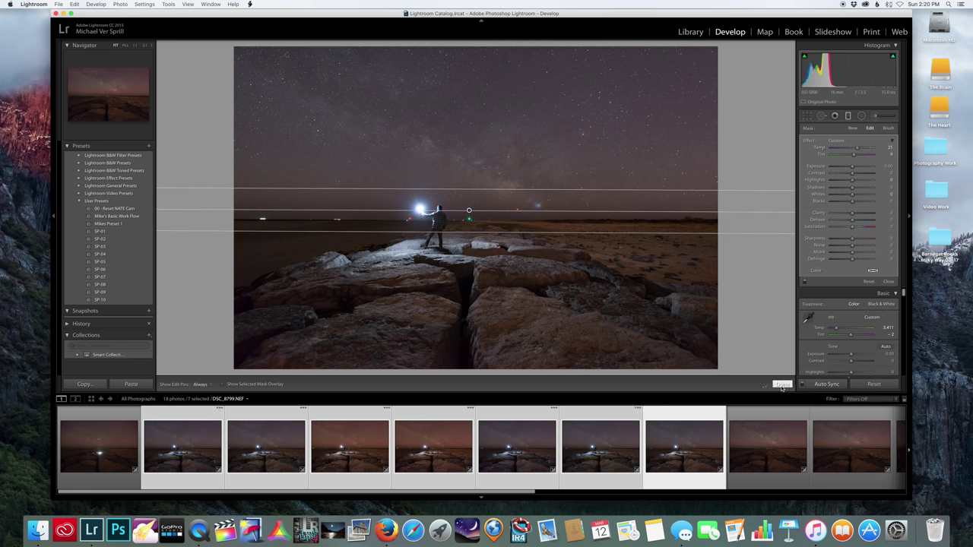
{"action": "left_click", "coordinate": [782, 384]}
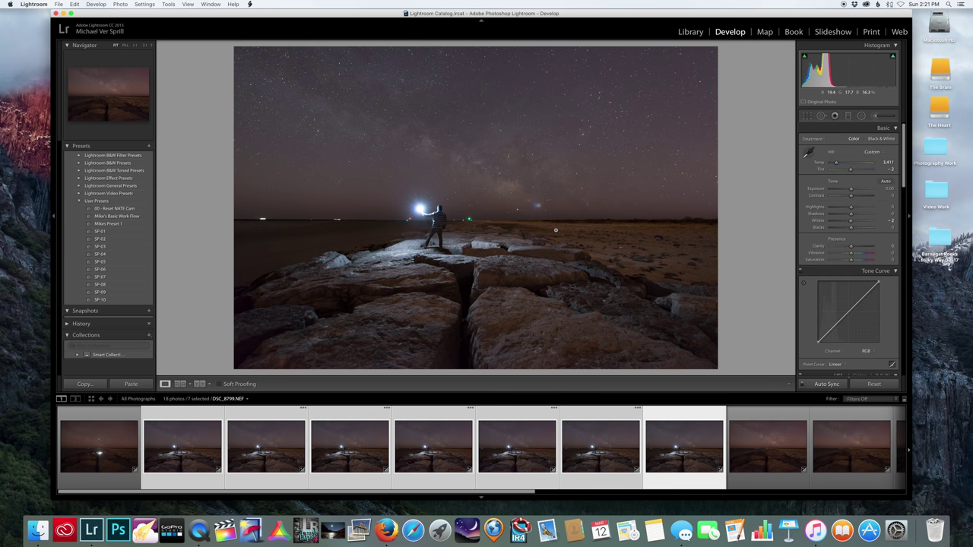
Add a graduated filter over the sky down to the horizon, with Exposure about 0.5 and Contrast 11, and widen its transition.
{"action": "left_click", "coordinate": [847, 116]}
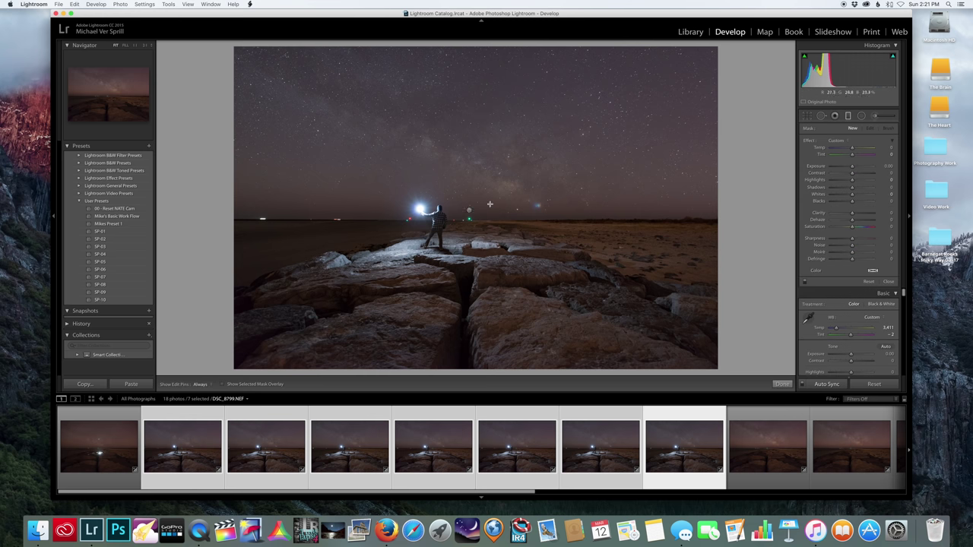
{"action": "left_click_drag", "start_coordinate": [494, 205], "coordinate": [487, 231]}
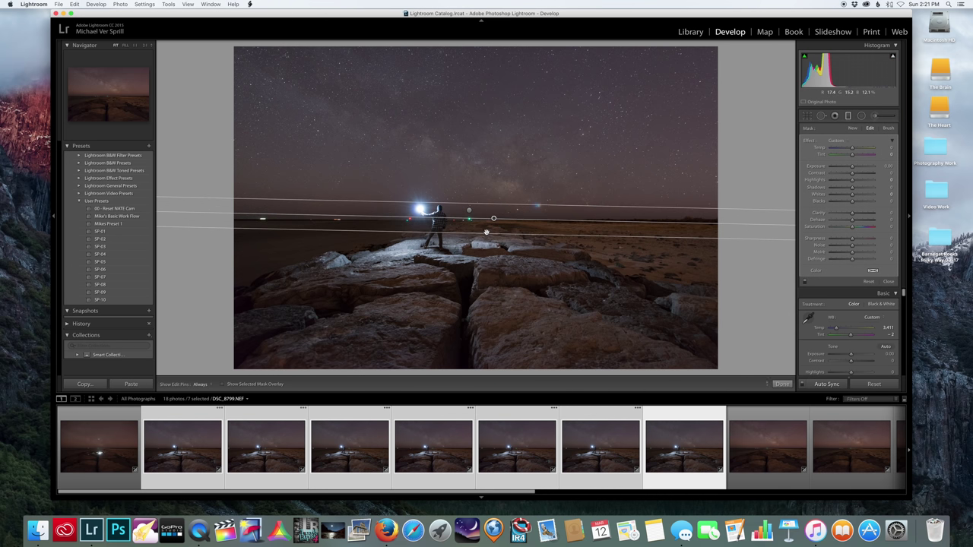
{"action": "left_click_drag", "start_coordinate": [851, 166], "coordinate": [855, 174]}
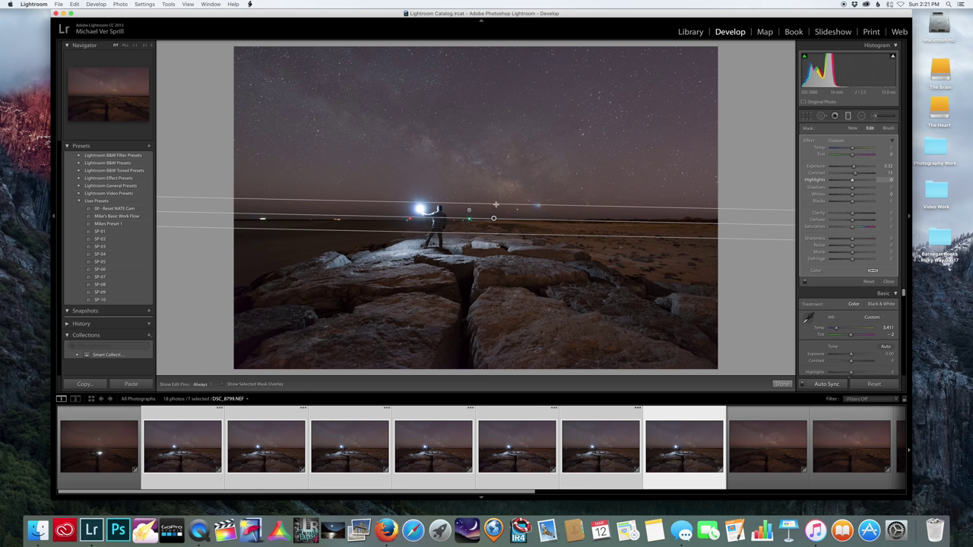
{"action": "left_click_drag", "start_coordinate": [497, 203], "coordinate": [496, 199]}
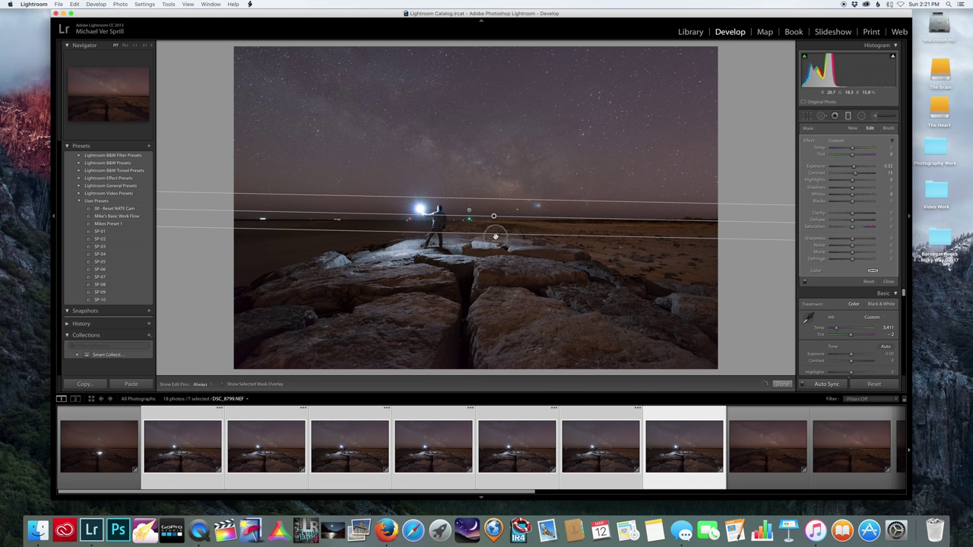
{"action": "left_click_drag", "start_coordinate": [495, 233], "coordinate": [494, 240]}
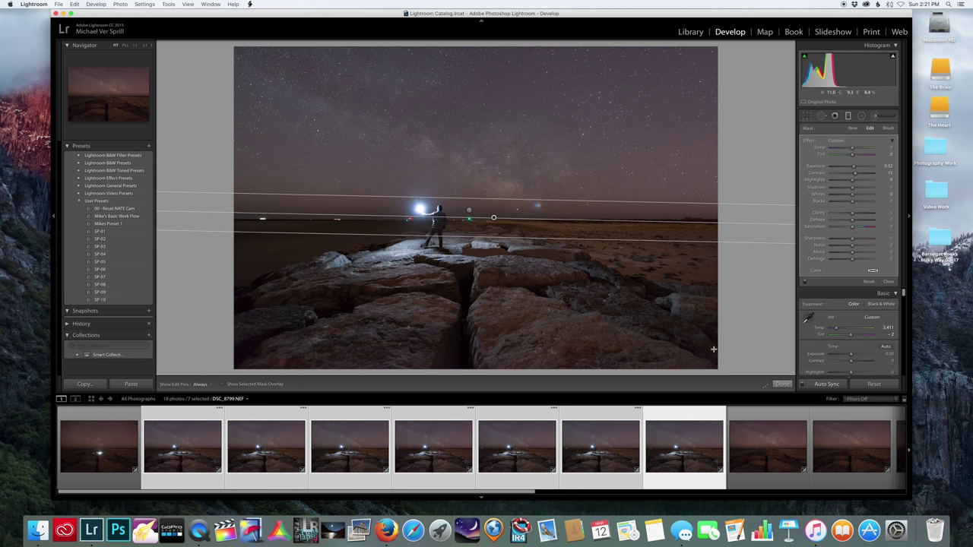
{"action": "left_click", "coordinate": [780, 384]}
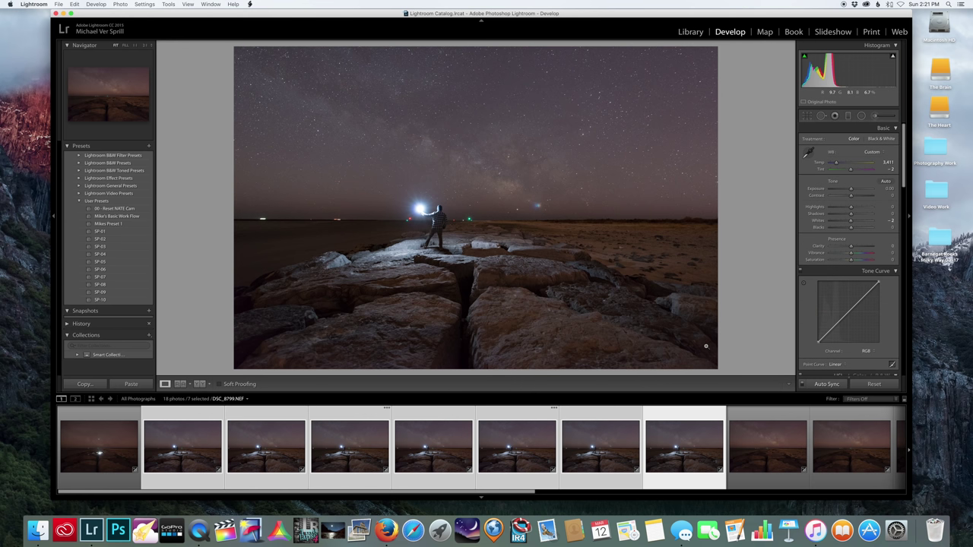
Select only the ten Milky Way frames without the figure, from the first one after the light-painted series through the last.
{"action": "scroll", "coordinate": [630, 437], "scroll_direction": "down", "scroll_amount": 3}
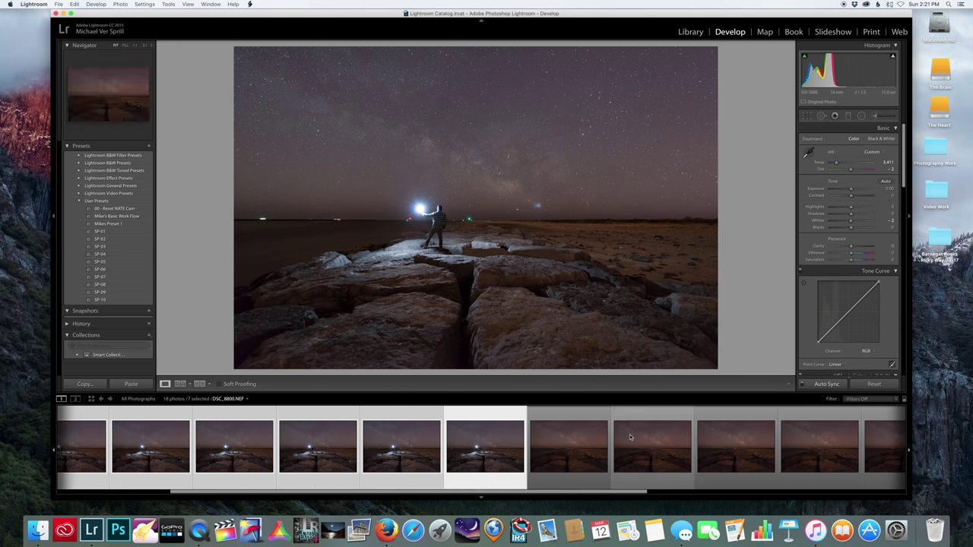
{"action": "left_click", "coordinate": [554, 463]}
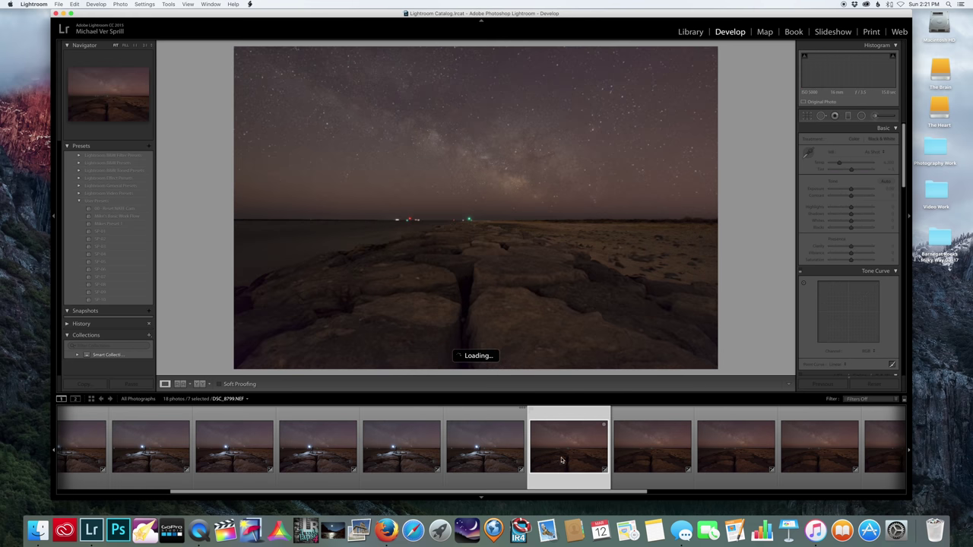
{"action": "scroll", "coordinate": [560, 459], "scroll_direction": "down", "scroll_amount": 6}
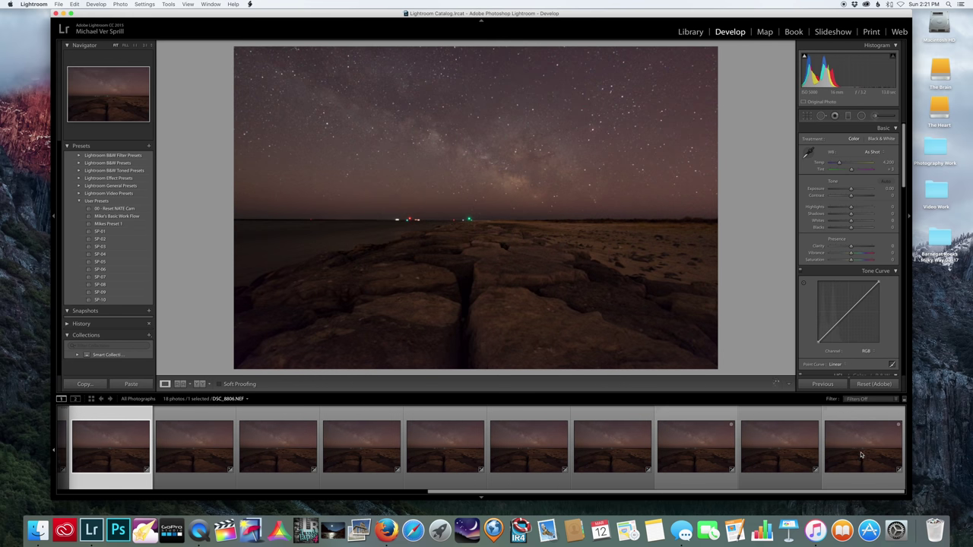
{"action": "left_click", "coordinate": [863, 453], "text": "shift"}
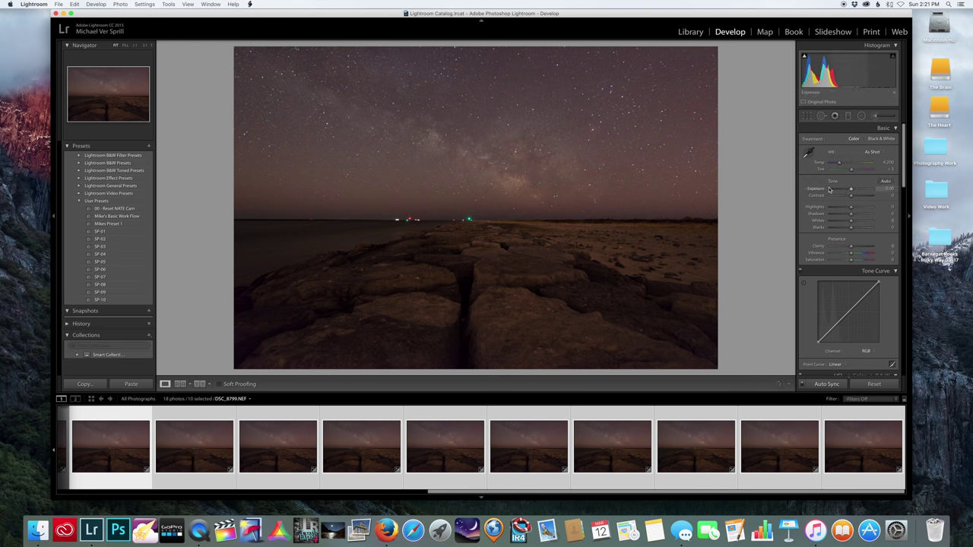
Set the ten selected Milky Way frames to Exposure +0.45, Temp 3,545 and Tint -3.
{"action": "left_click_drag", "start_coordinate": [851, 191], "coordinate": [853, 190]}
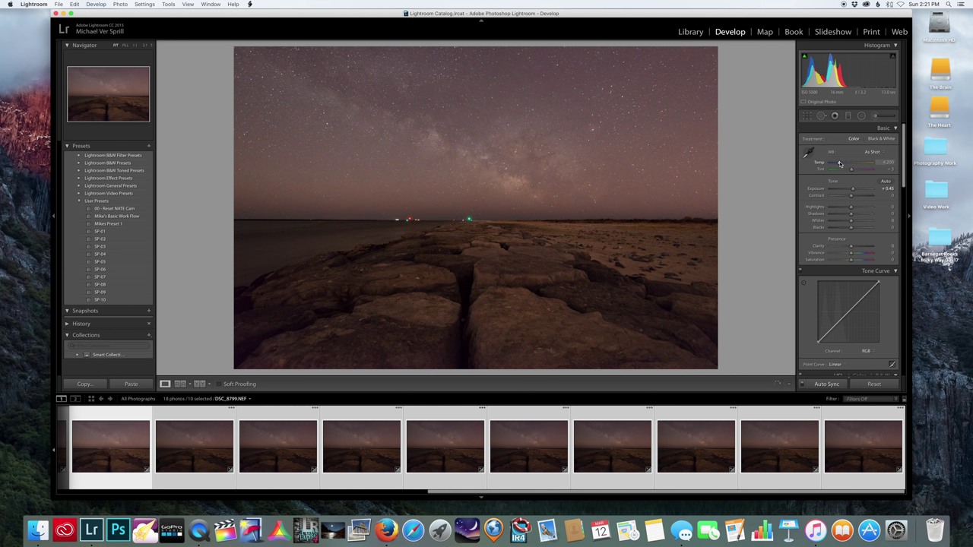
{"action": "left_click_drag", "start_coordinate": [838, 163], "coordinate": [837, 163]}
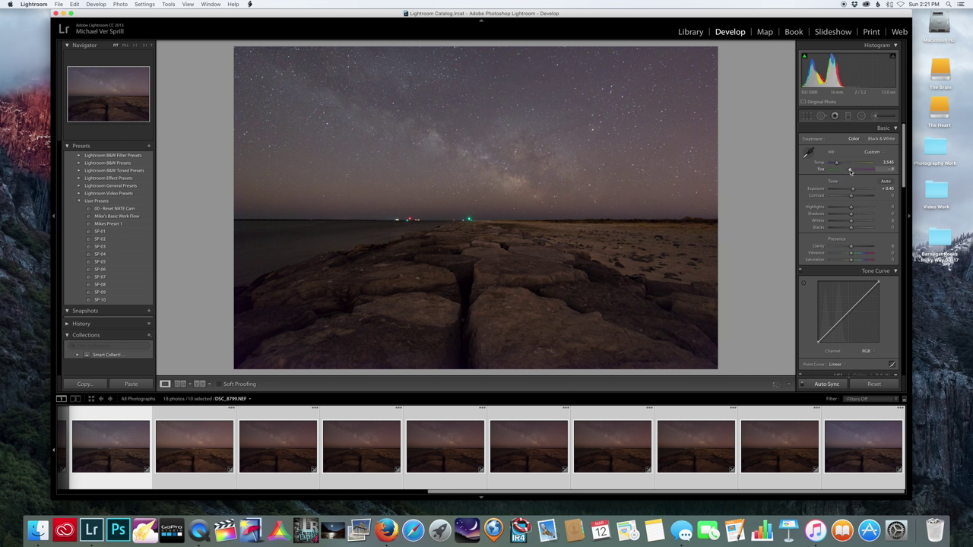
{"action": "left_click_drag", "start_coordinate": [850, 170], "coordinate": [851, 172]}
View the last light-painted figure frame to compare it with the adjusted Milky Way frames.
{"action": "scroll", "coordinate": [469, 461], "scroll_direction": "up", "scroll_amount": 5}
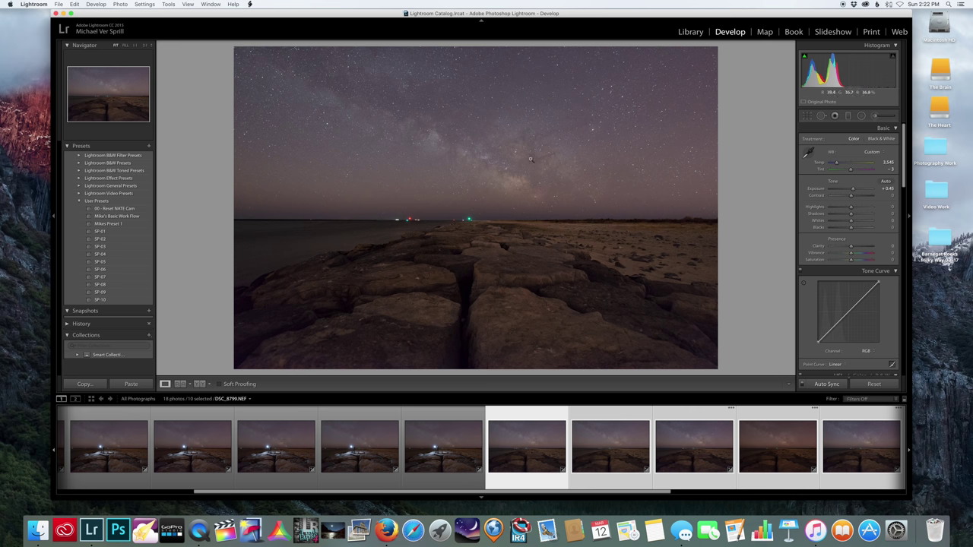
{"action": "left_click", "coordinate": [444, 453]}
{"action": "left_click", "coordinate": [446, 453]}
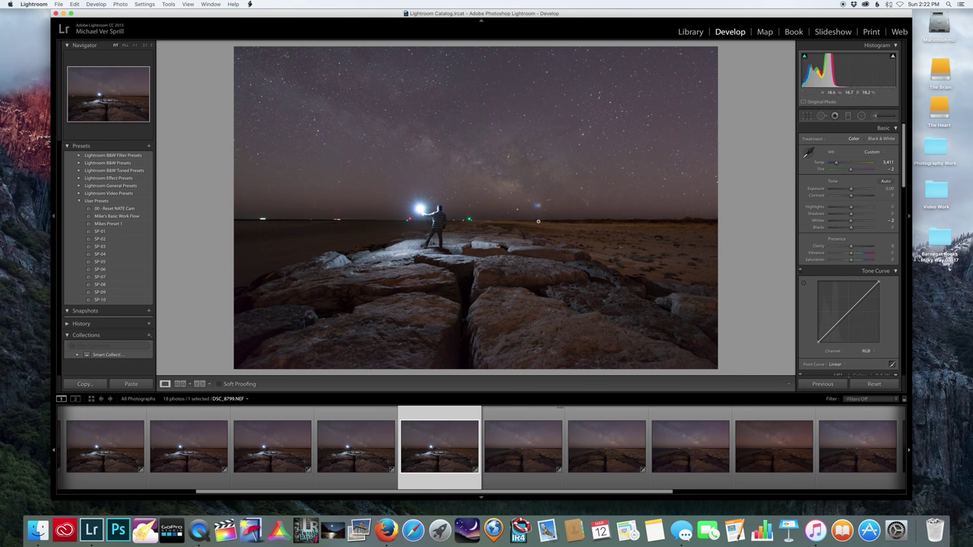
Select the ten Milky Way frames without the figure again, from first to last.
{"action": "left_click", "coordinate": [524, 488]}
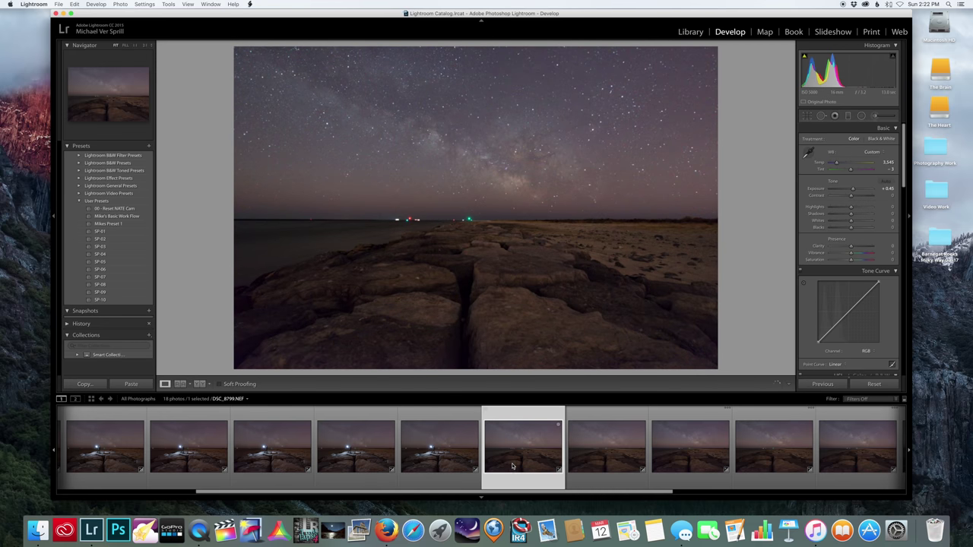
{"action": "scroll", "coordinate": [515, 465], "scroll_direction": "down", "scroll_amount": 5}
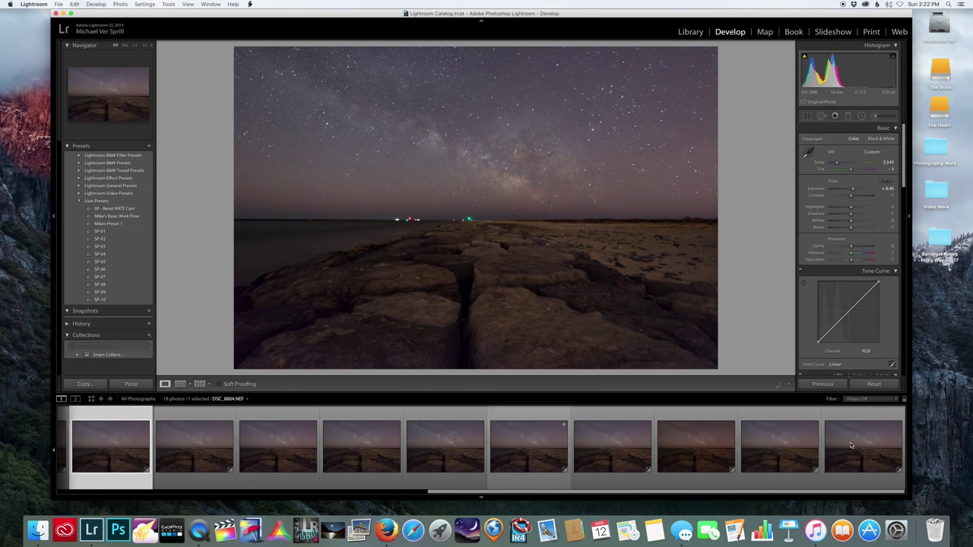
{"action": "left_click", "coordinate": [850, 445], "text": "shift"}
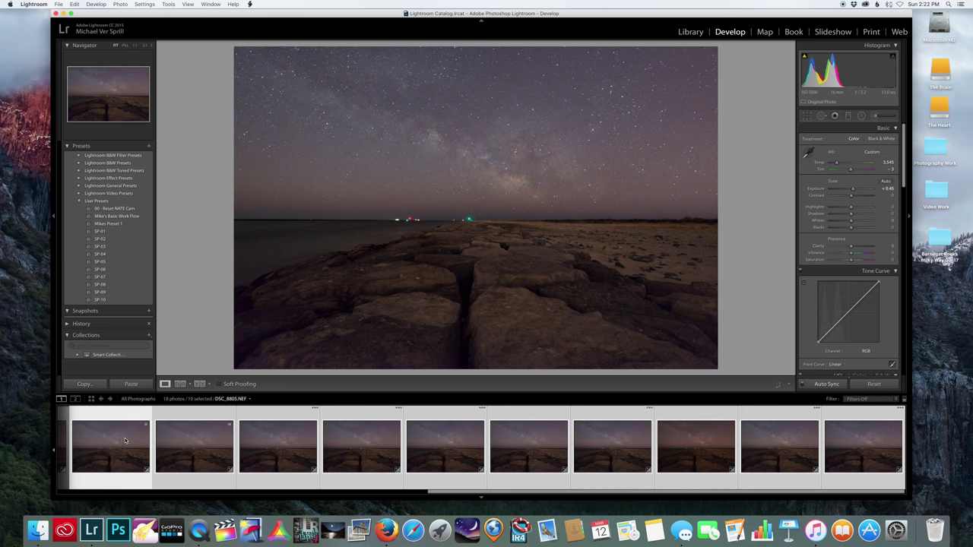
Start an export of the ten selected frames and apply the For Sale user preset.
{"action": "left_click", "coordinate": [59, 4]}
{"action": "left_click", "coordinate": [68, 97]}
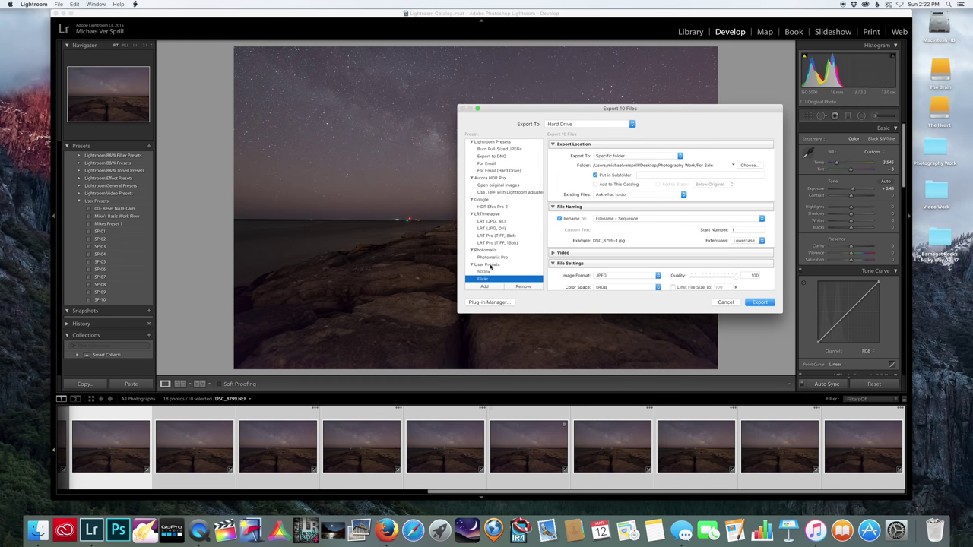
{"action": "scroll", "coordinate": [507, 256], "scroll_direction": "down", "scroll_amount": 2}
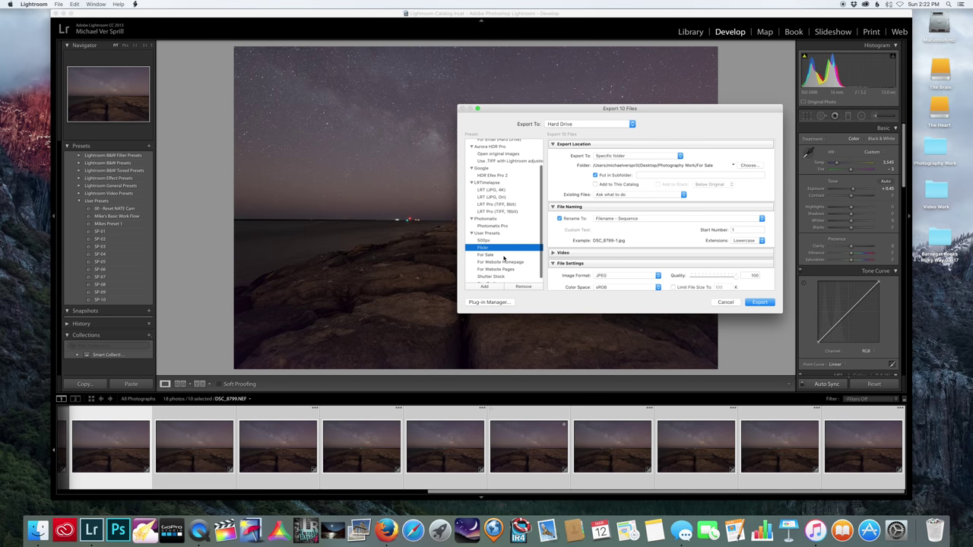
{"action": "left_click", "coordinate": [503, 256]}
Set the custom text for the exported file names to MilkyWaySky.
{"action": "double_click", "coordinate": [607, 229]}
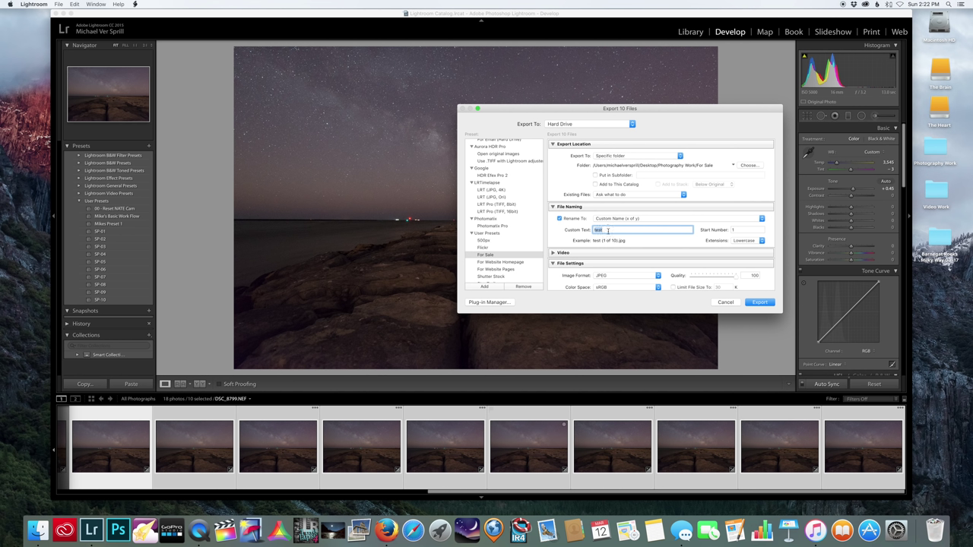
{"action": "key", "text": "shift"}
{"action": "type", "text": "Milk"}
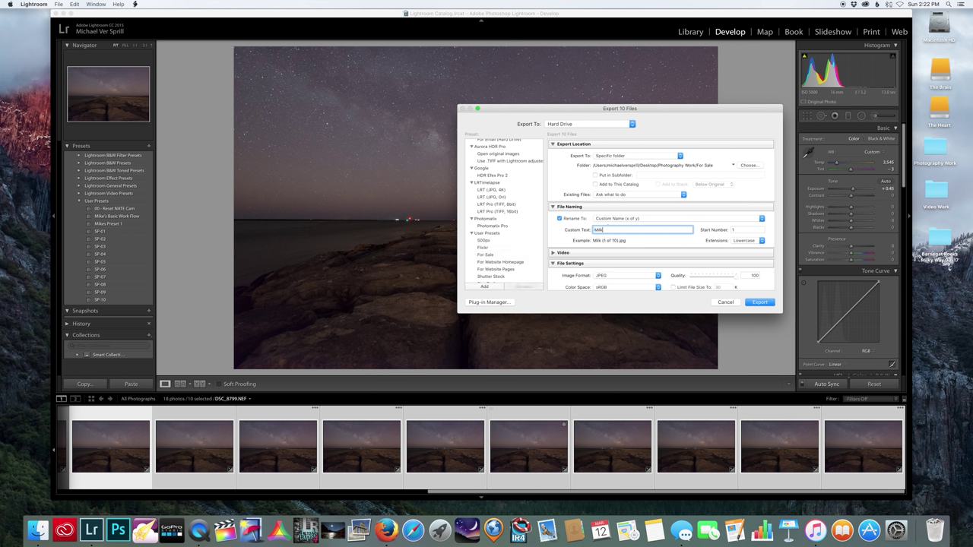
{"action": "type", "text": "yWaySky"}
Set the image format of the export to TIFF.
{"action": "scroll", "coordinate": [661, 215], "scroll_direction": "down", "scroll_amount": 5}
{"action": "left_click", "coordinate": [624, 203]}
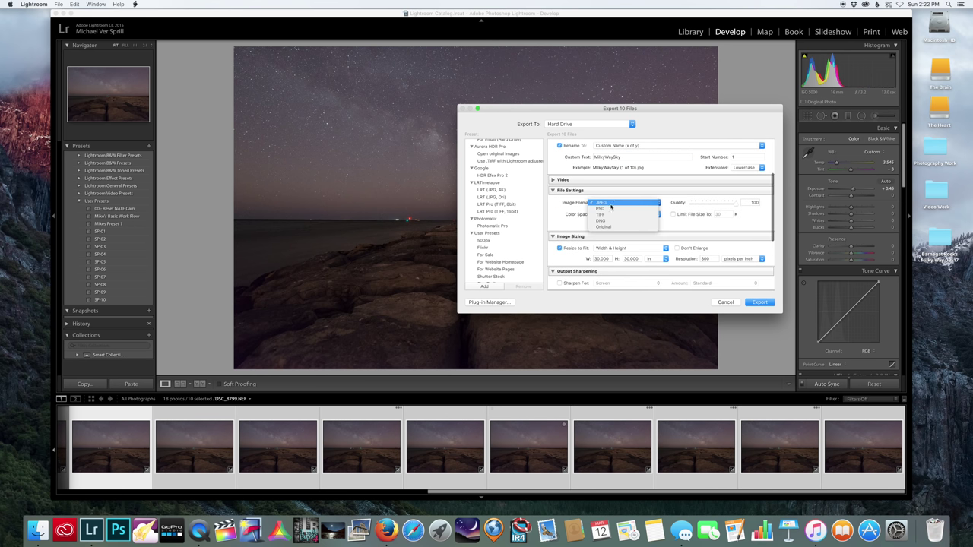
{"action": "left_click", "coordinate": [600, 214]}
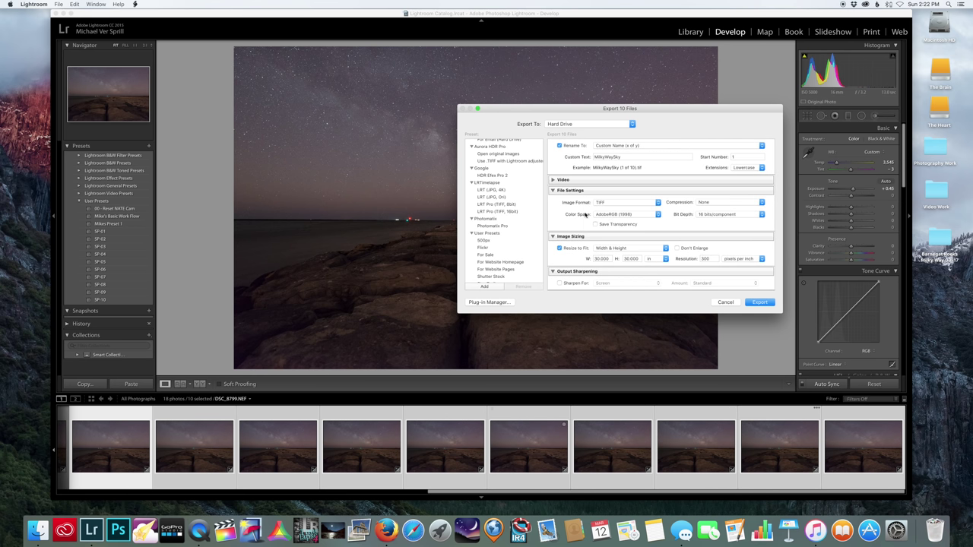
Turn off Resize to Fit, check the remaining export settings and export the ten files.
{"action": "scroll", "coordinate": [549, 216], "scroll_direction": "down", "scroll_amount": 3}
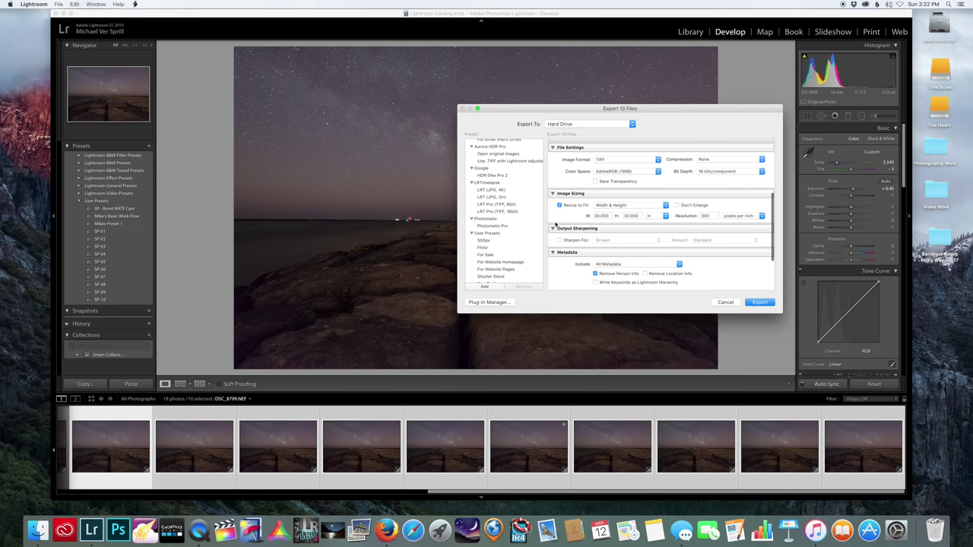
{"action": "left_click", "coordinate": [559, 205]}
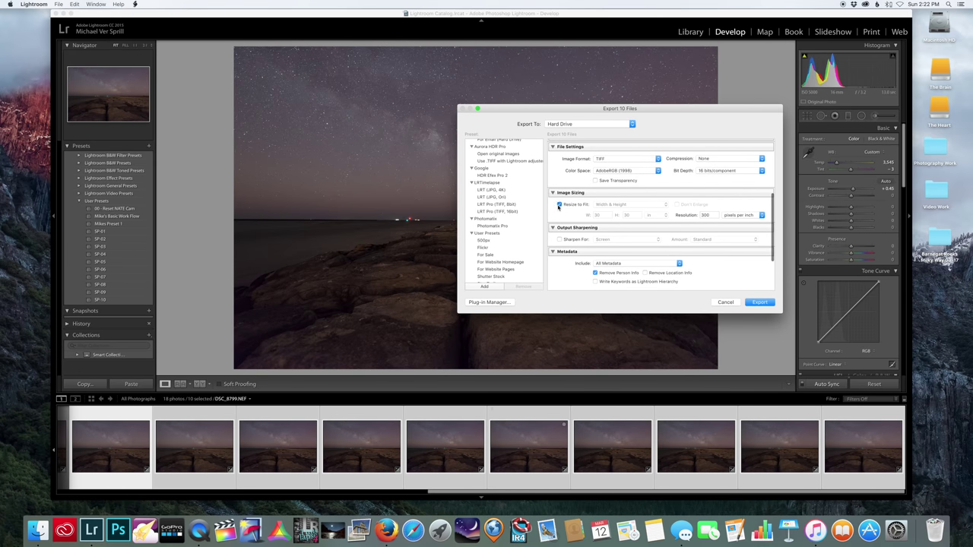
{"action": "left_click", "coordinate": [559, 205]}
{"action": "left_click", "coordinate": [612, 204]}
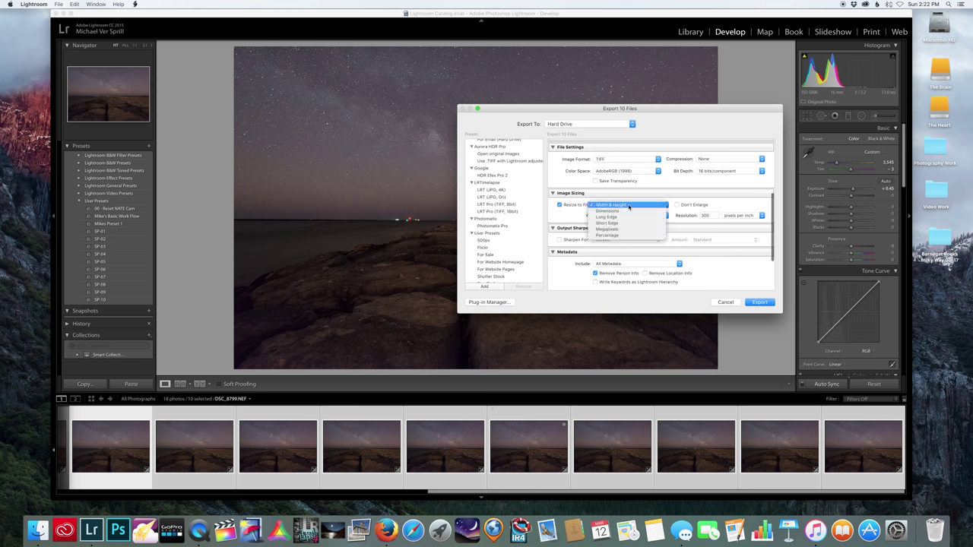
{"action": "left_click", "coordinate": [570, 208]}
{"action": "left_click", "coordinate": [559, 205]}
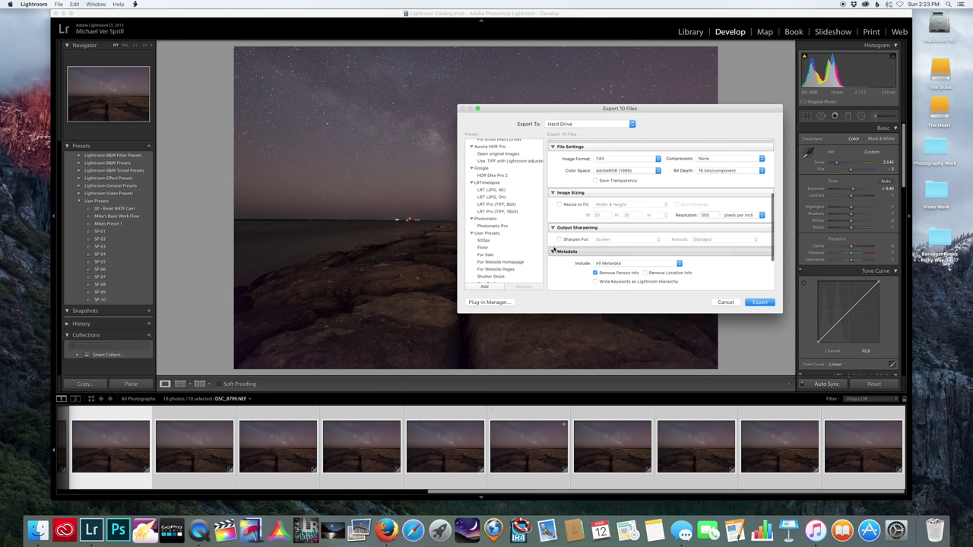
{"action": "scroll", "coordinate": [646, 247], "scroll_direction": "down", "scroll_amount": 5}
{"action": "scroll", "coordinate": [641, 249], "scroll_direction": "up", "scroll_amount": 8}
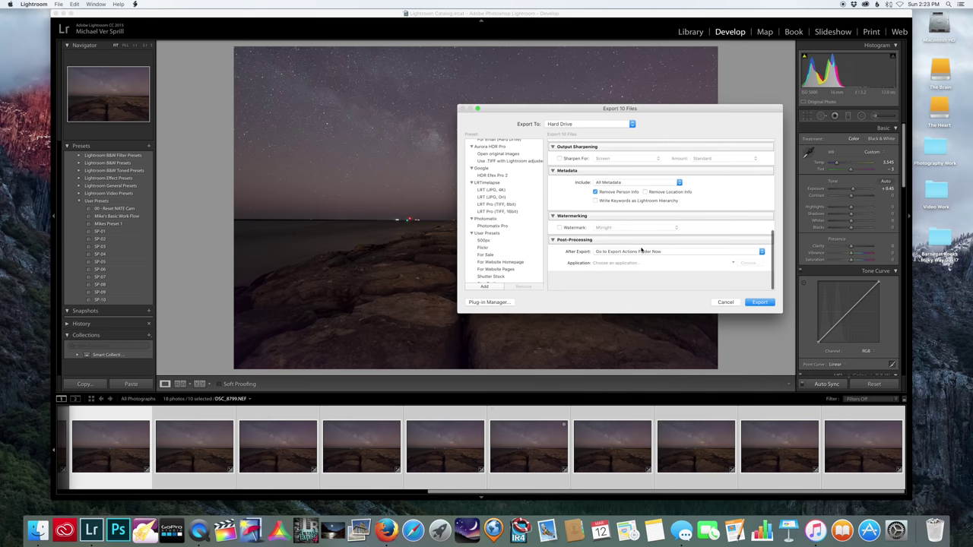
{"action": "left_click", "coordinate": [756, 304]}
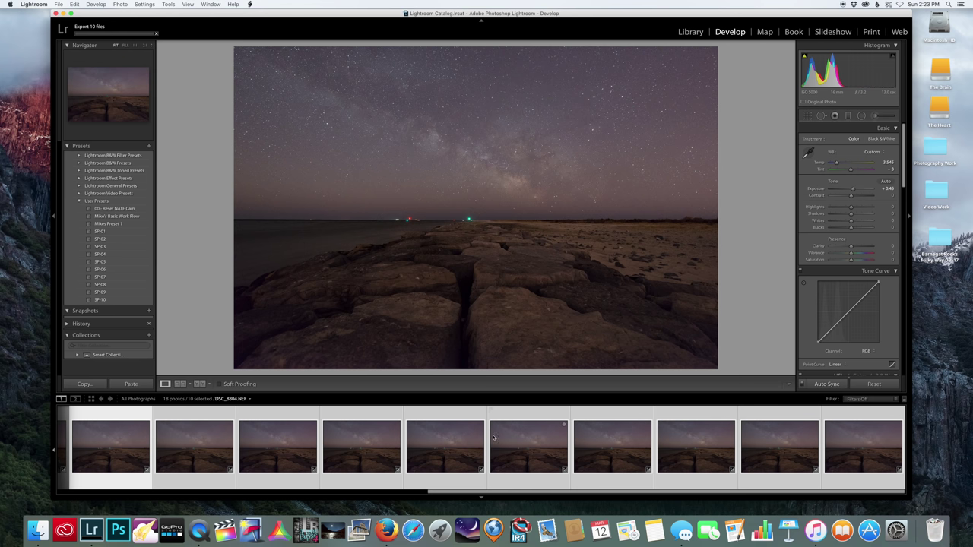
Switch to Starry Landscape Stacker, dismiss its image file selection and move its window slightly up and left.
{"action": "left_click", "coordinate": [342, 525]}
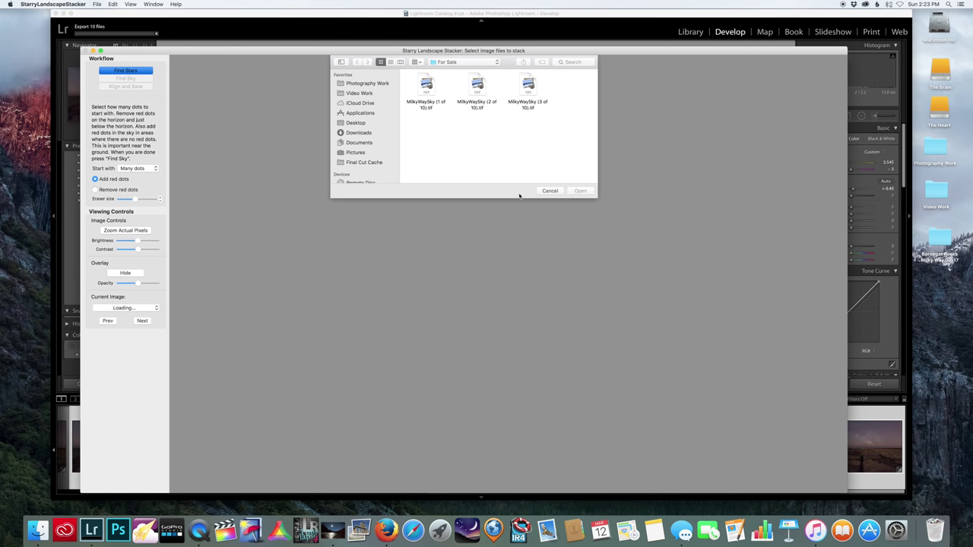
{"action": "left_click", "coordinate": [549, 190]}
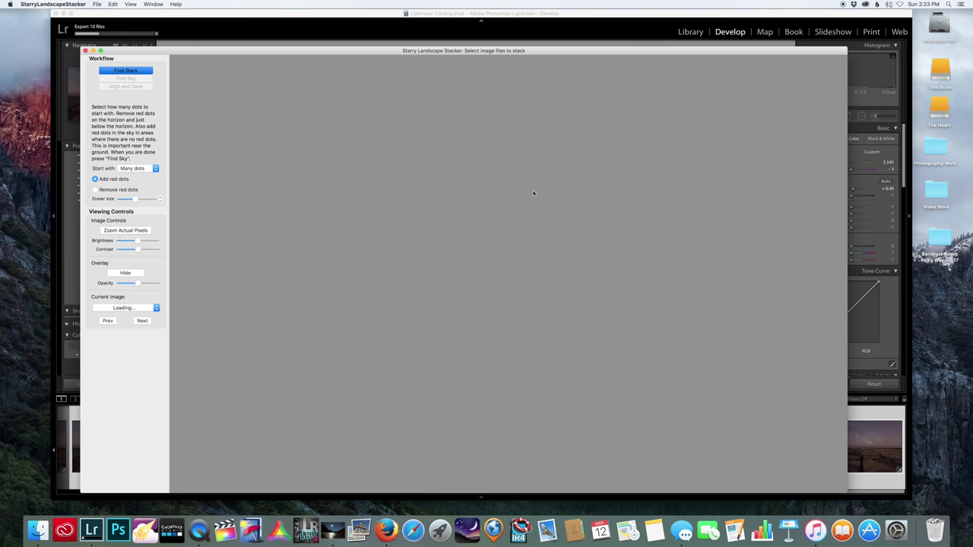
{"action": "left_click_drag", "start_coordinate": [358, 51], "coordinate": [346, 49]}
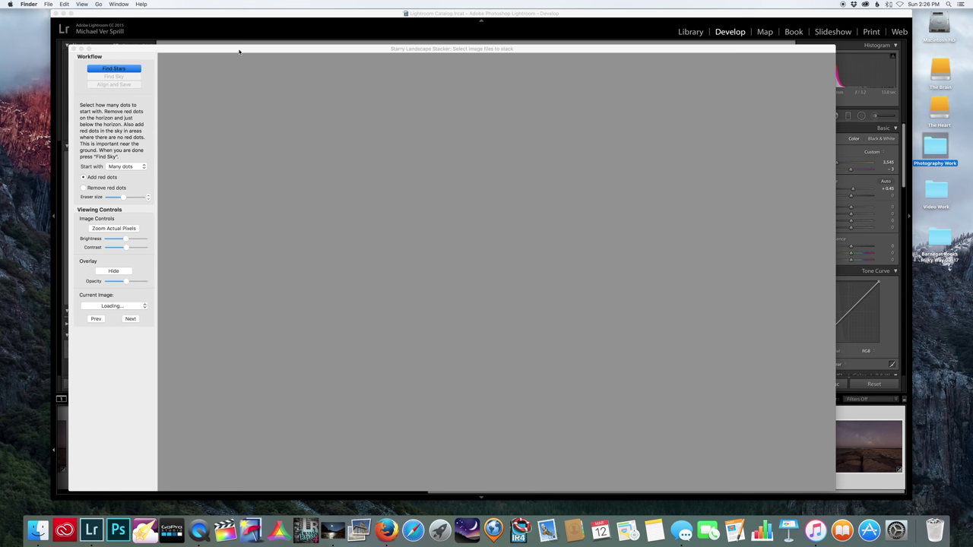
{"action": "left_click_drag", "start_coordinate": [238, 50], "coordinate": [237, 43]}
Load the ten MilkyWaySky TIFF files from the For Sale folder for stacking.
{"action": "left_click", "coordinate": [97, 3]}
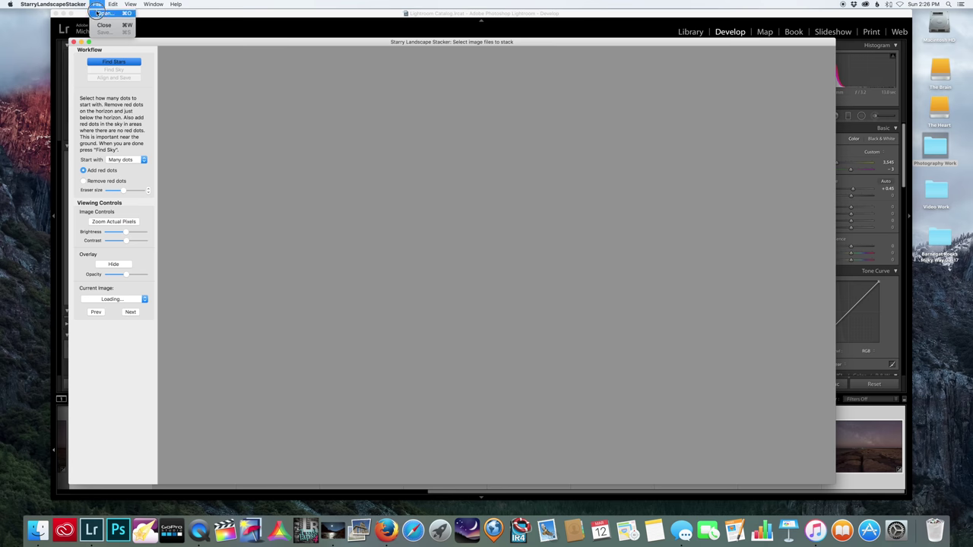
{"action": "left_click", "coordinate": [105, 13]}
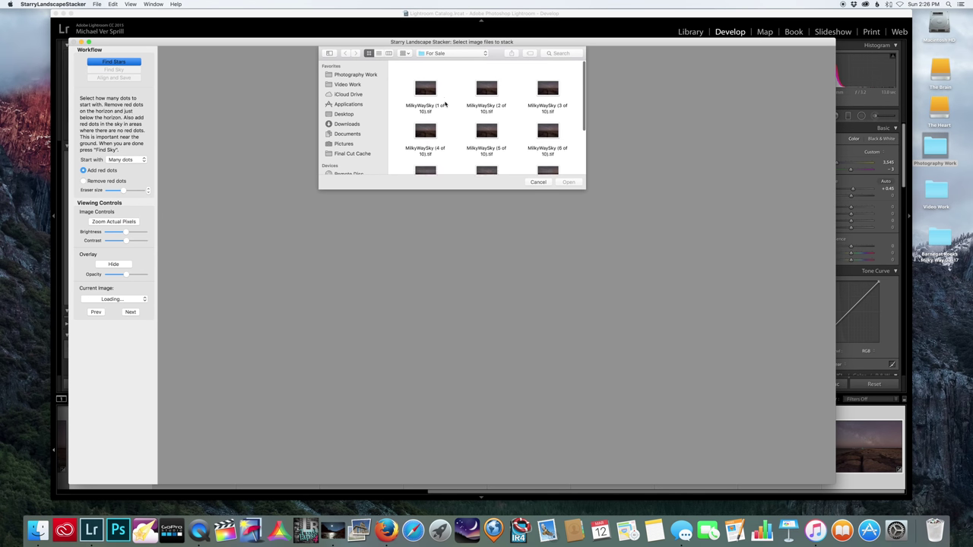
{"action": "left_click_drag", "start_coordinate": [399, 72], "coordinate": [590, 207]}
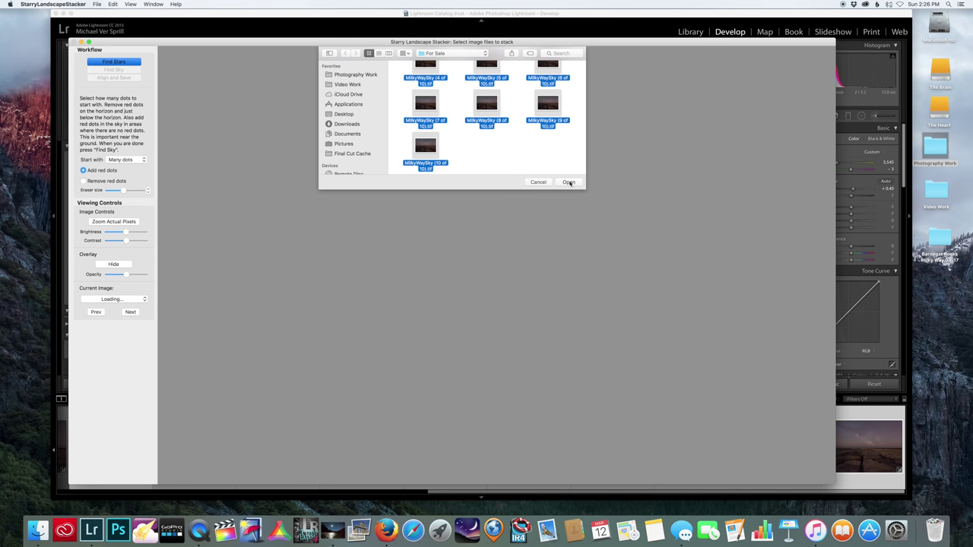
{"action": "left_click", "coordinate": [568, 182]}
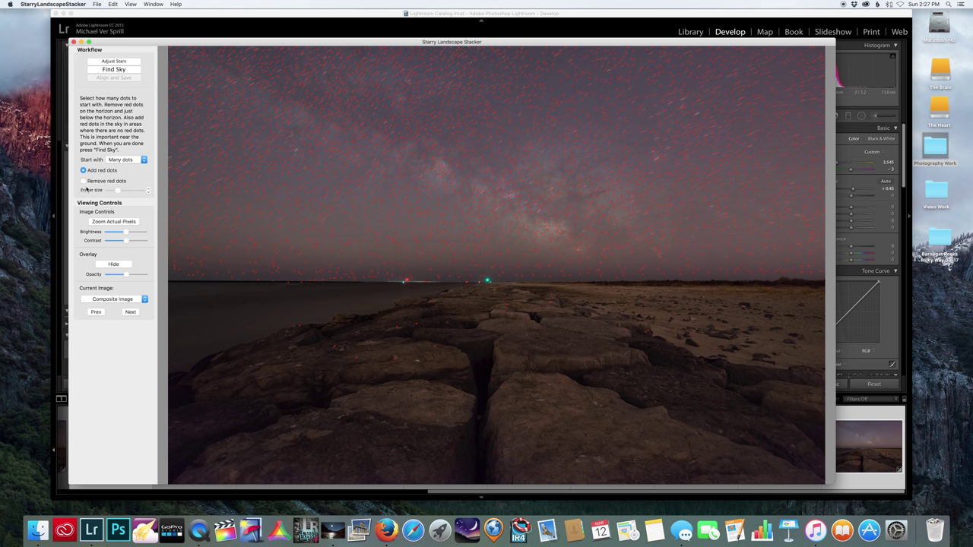
Switch to removing red dots, run Find Sky and leave the mask brush set to paint Sky.
{"action": "left_click", "coordinate": [84, 182]}
{"action": "left_click", "coordinate": [112, 70]}
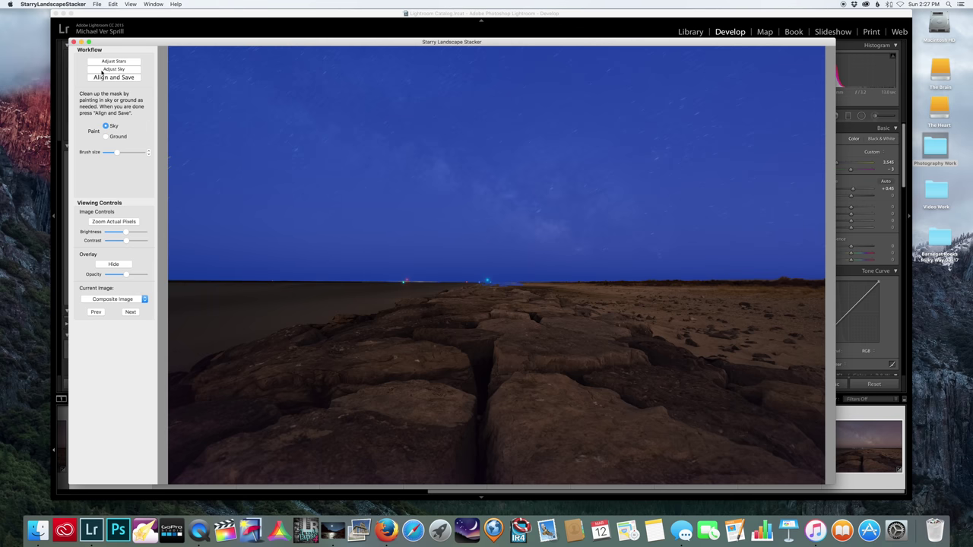
{"action": "left_click", "coordinate": [106, 136]}
{"action": "left_click", "coordinate": [107, 127]}
Align the frames, save MilkyWaySky (1 of 10)-composite.tif with its sky mask copy in For Sale, and quit the stacker.
{"action": "left_click", "coordinate": [110, 77]}
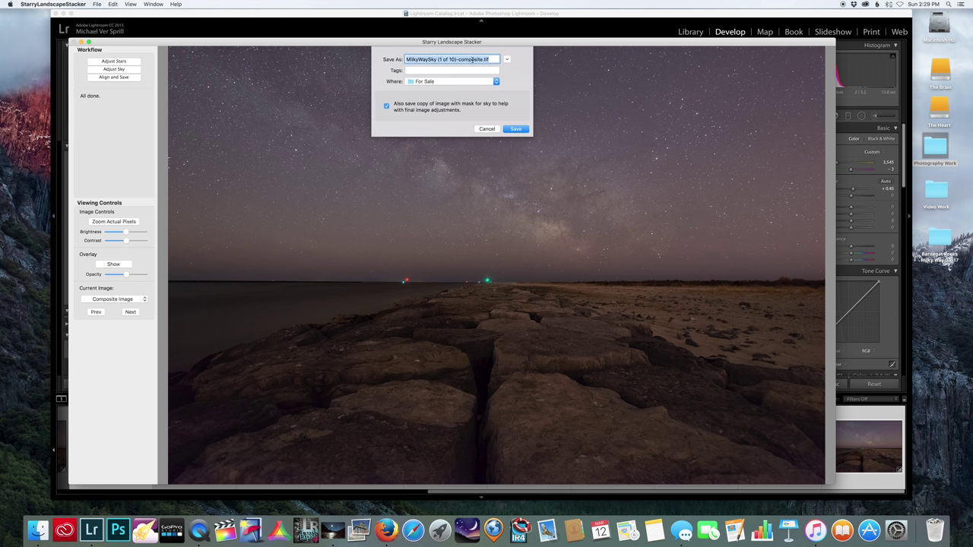
{"action": "left_click", "coordinate": [517, 129]}
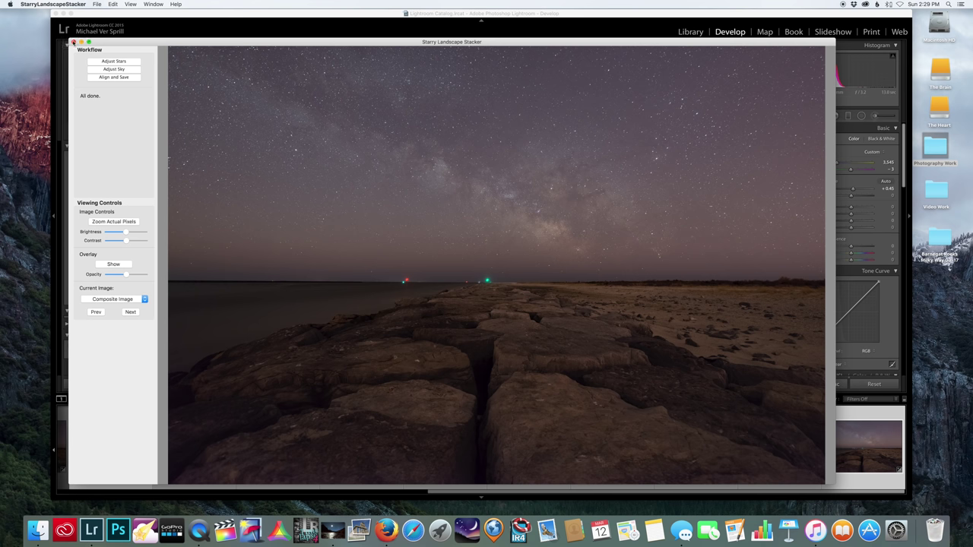
{"action": "left_click", "coordinate": [60, 3]}
{"action": "left_click", "coordinate": [46, 62]}
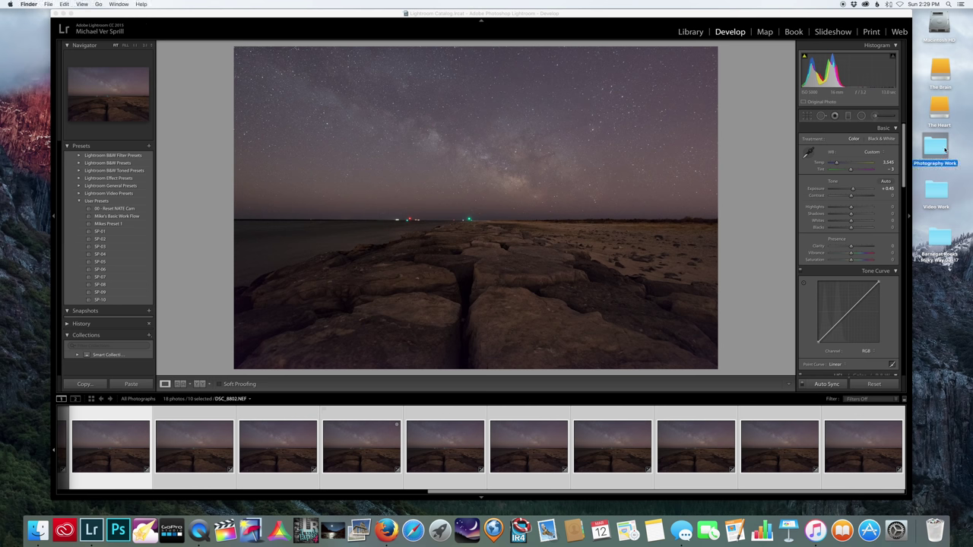
Open the For Sale folder inside Photography Work and select MilkyWaySky (1 of 10)-composite.tif.
{"action": "double_click", "coordinate": [944, 149]}
{"action": "left_click", "coordinate": [319, 91]}
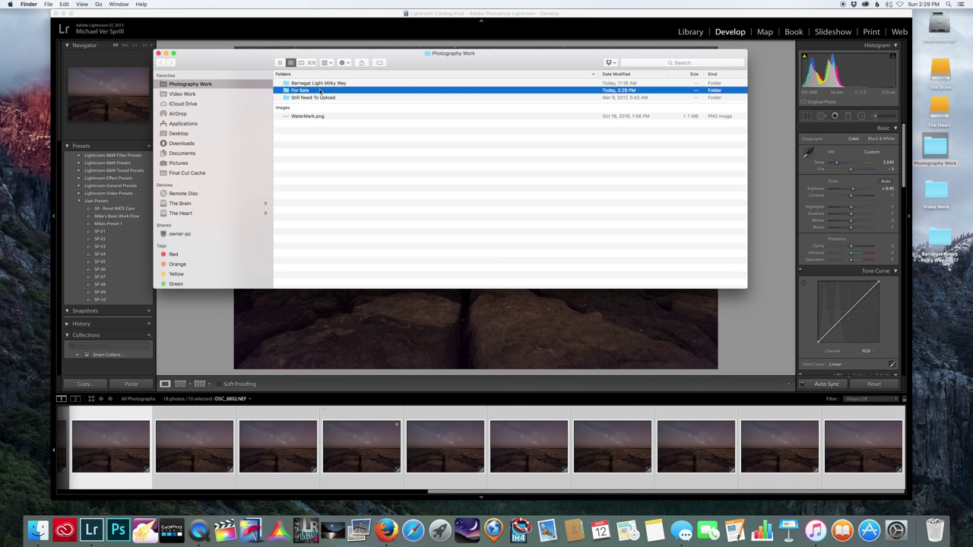
{"action": "double_click", "coordinate": [319, 91]}
{"action": "left_click", "coordinate": [372, 89]}
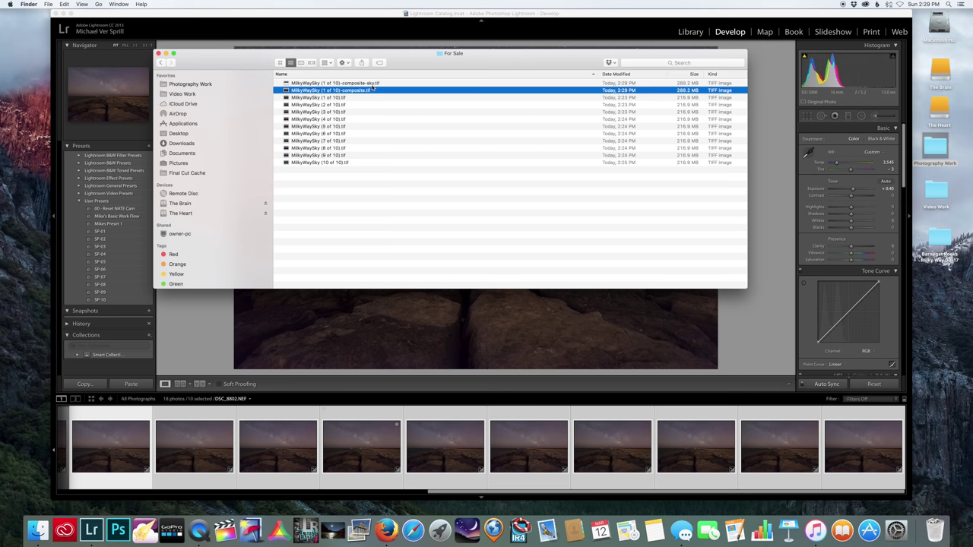
{"action": "left_click", "coordinate": [372, 83]}
{"action": "left_click", "coordinate": [366, 90]}
Import MilkyWaySky (1 of 10)-composite.tif from the For Sale folder into the Lightroom library.
{"action": "left_click_drag", "start_coordinate": [461, 74], "coordinate": [711, 45]}
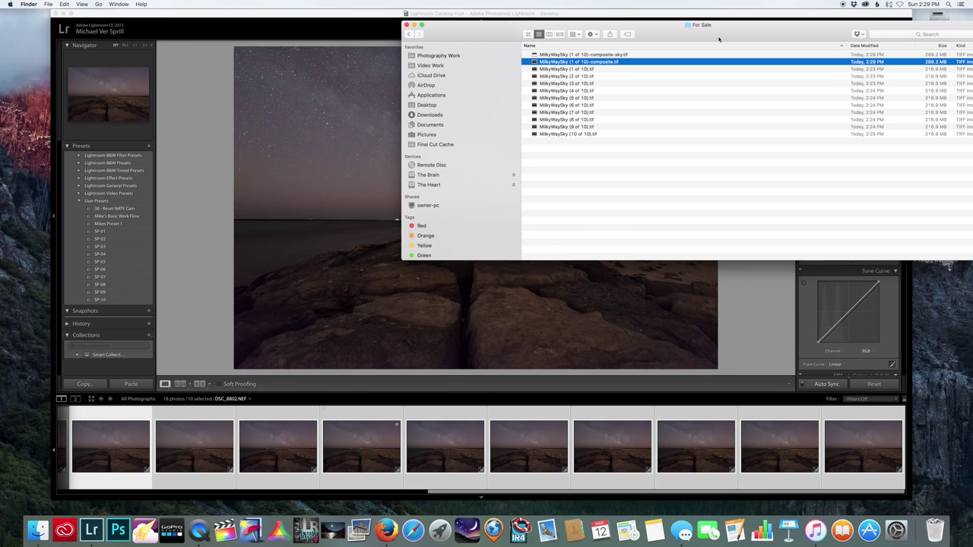
{"action": "left_click", "coordinate": [305, 14]}
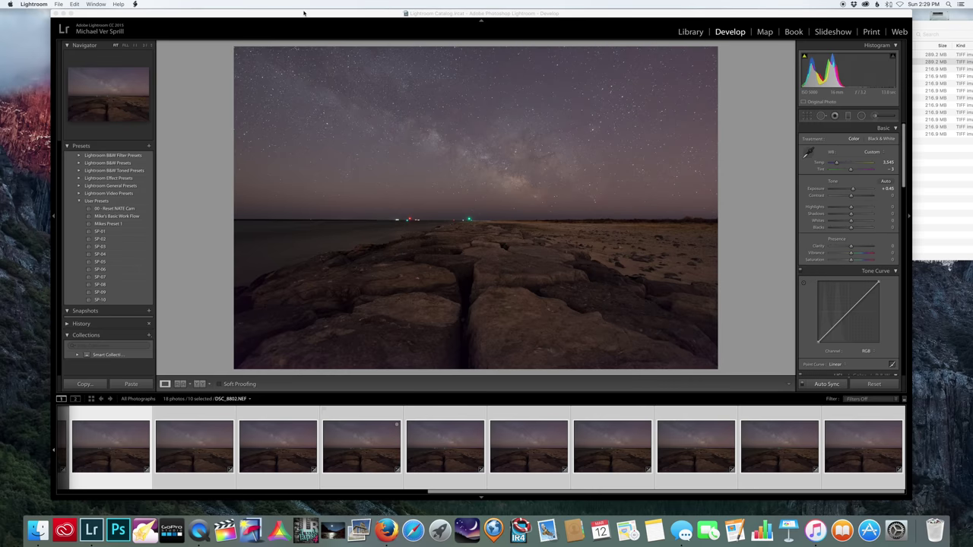
{"action": "left_click", "coordinate": [690, 32]}
{"action": "key", "text": "super+Tab"}
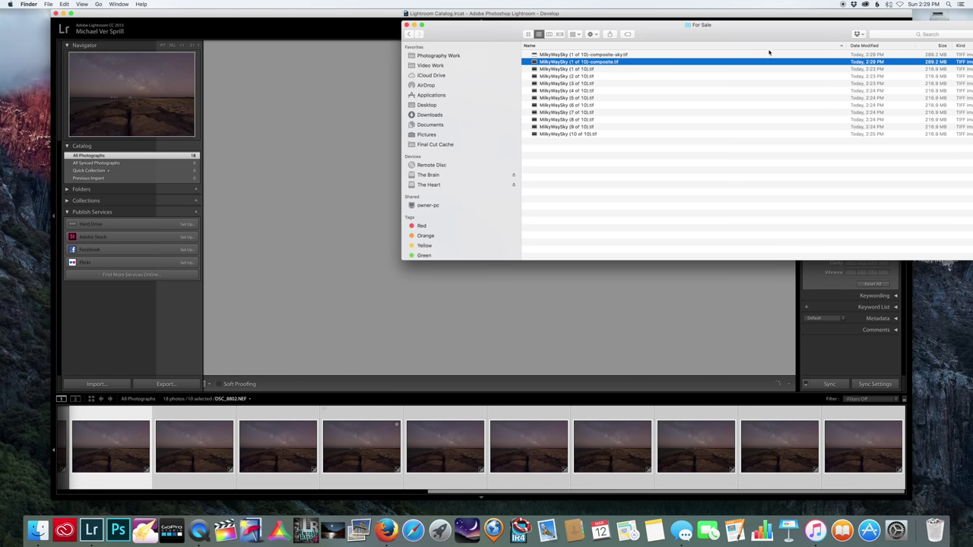
{"action": "left_click_drag", "start_coordinate": [600, 62], "coordinate": [316, 178]}
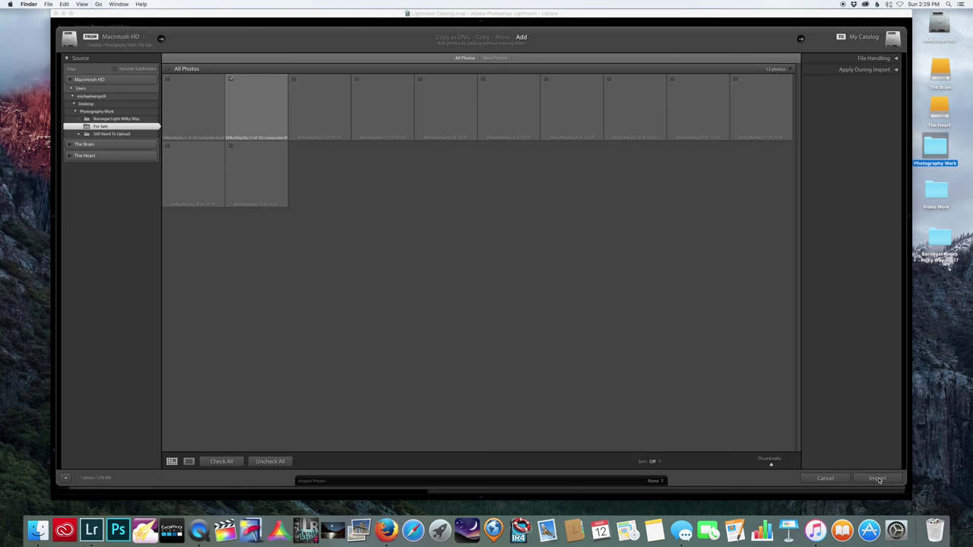
{"action": "left_click", "coordinate": [877, 478]}
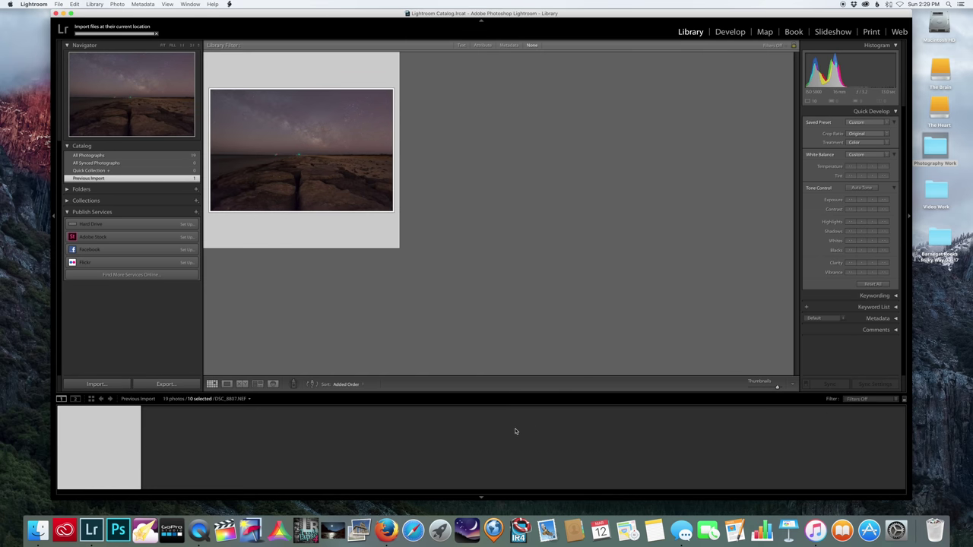
Show All Photographs and open the imported composite in the Develop module.
{"action": "left_click", "coordinate": [247, 400]}
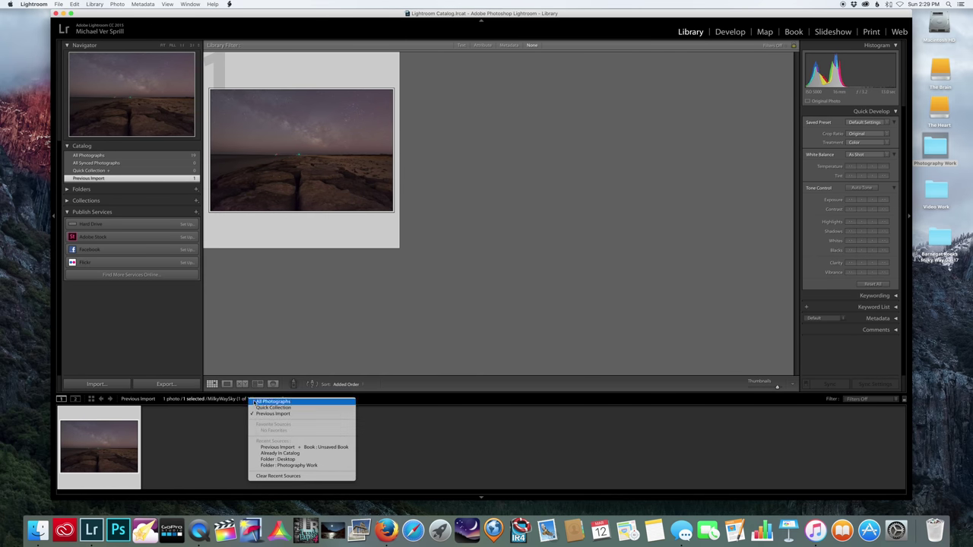
{"action": "left_click", "coordinate": [272, 401]}
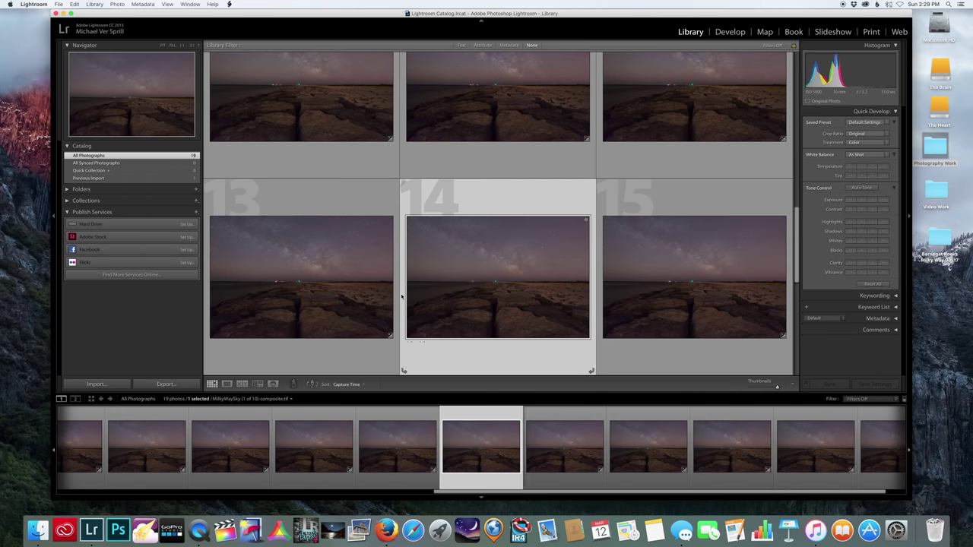
{"action": "left_click", "coordinate": [742, 35]}
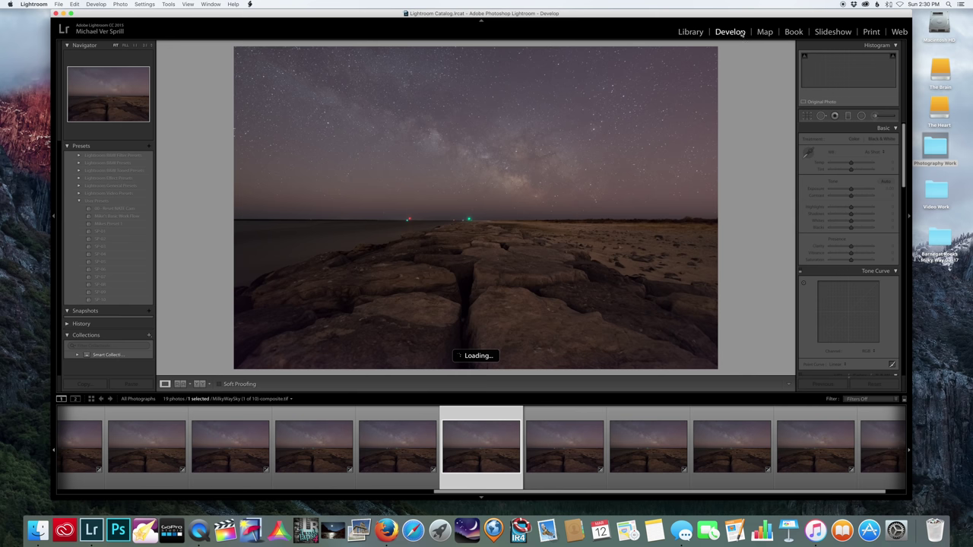
Zoom in on the composite and show it beside the original frame DSC_8800.NEF in Compare view in a secondary window.
{"action": "left_click", "coordinate": [472, 152]}
{"action": "left_click_drag", "start_coordinate": [498, 152], "coordinate": [460, 32]}
{"action": "left_click", "coordinate": [402, 448]}
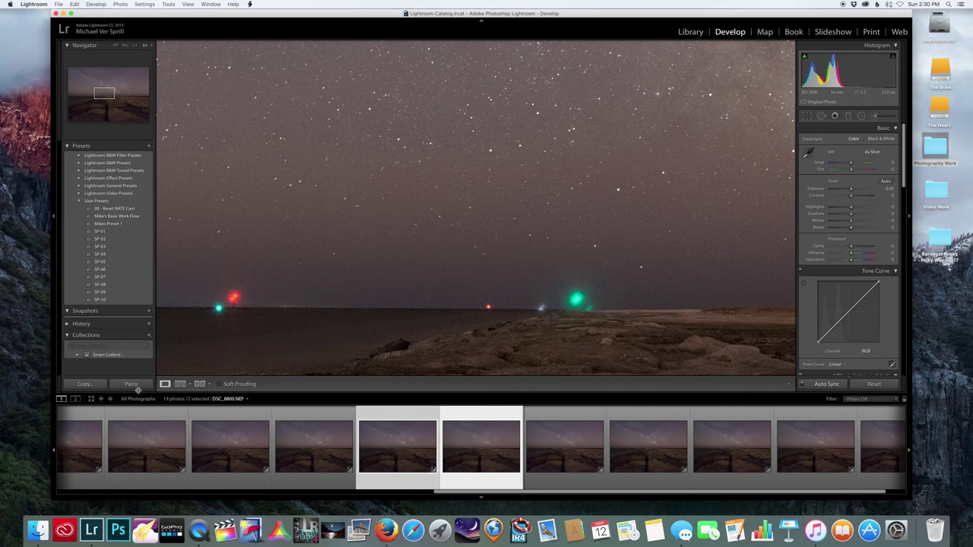
{"action": "left_click", "coordinate": [75, 399]}
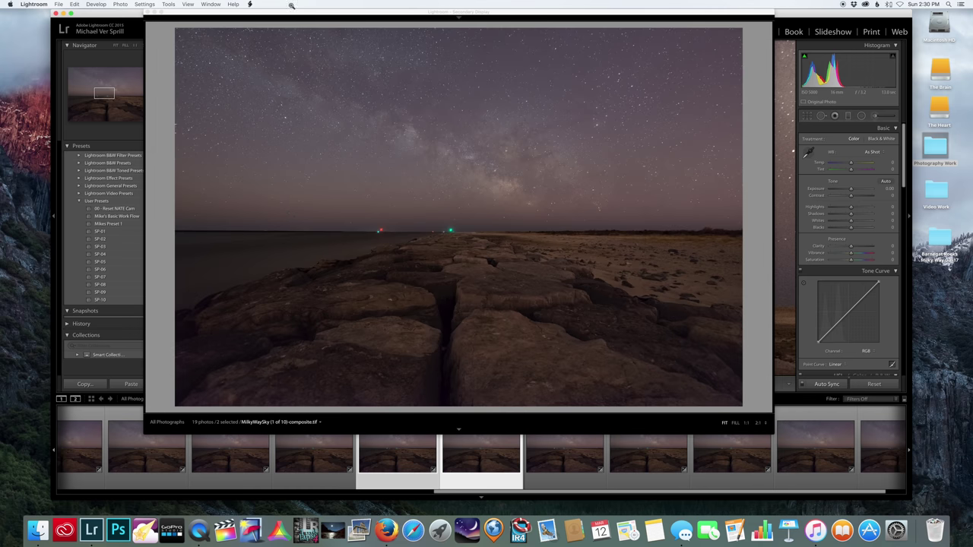
{"action": "left_click", "coordinate": [206, 27]}
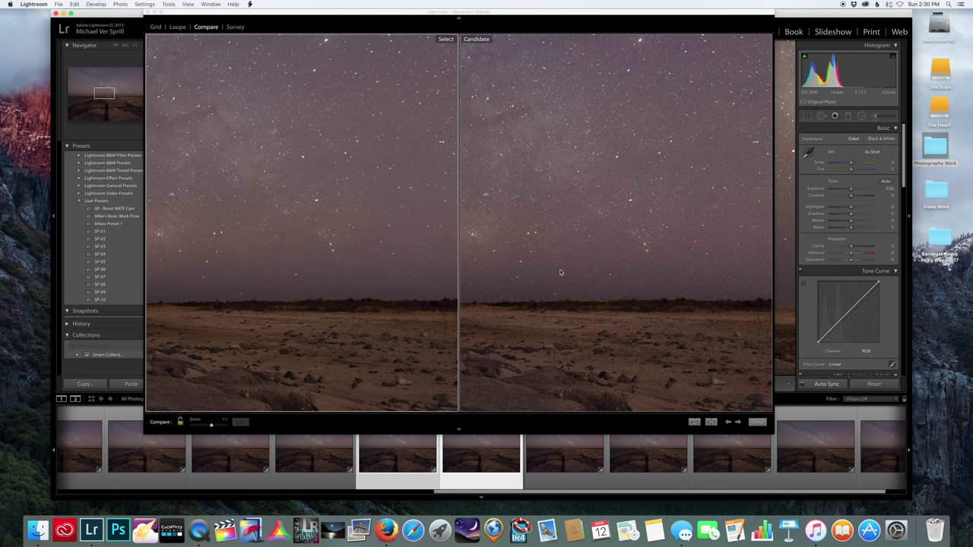
Compare the sky noise of the composite and the single frame in matching Milky Way areas, and close the secondary window.
{"action": "left_click", "coordinate": [358, 252]}
{"action": "left_click", "coordinate": [350, 255]}
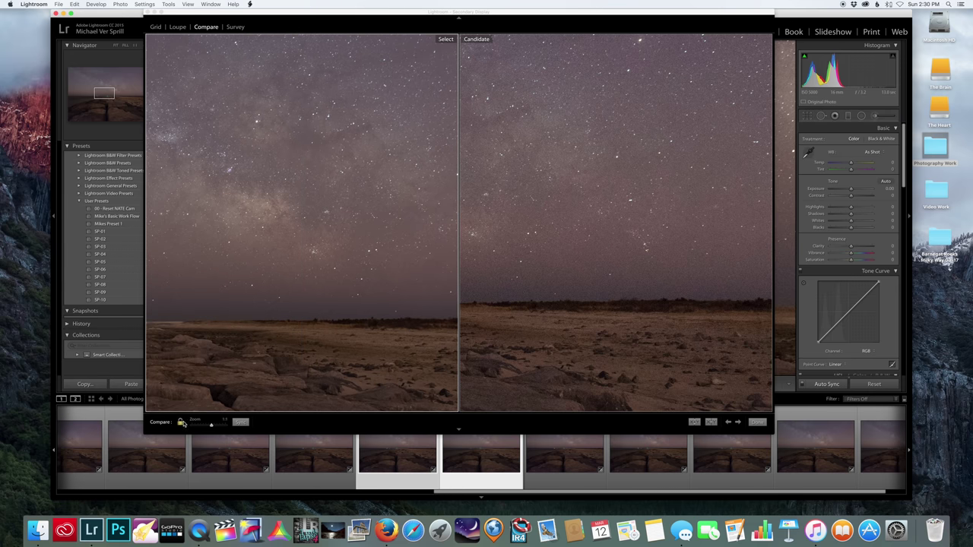
{"action": "left_click", "coordinate": [182, 422]}
{"action": "key", "text": "Right"}
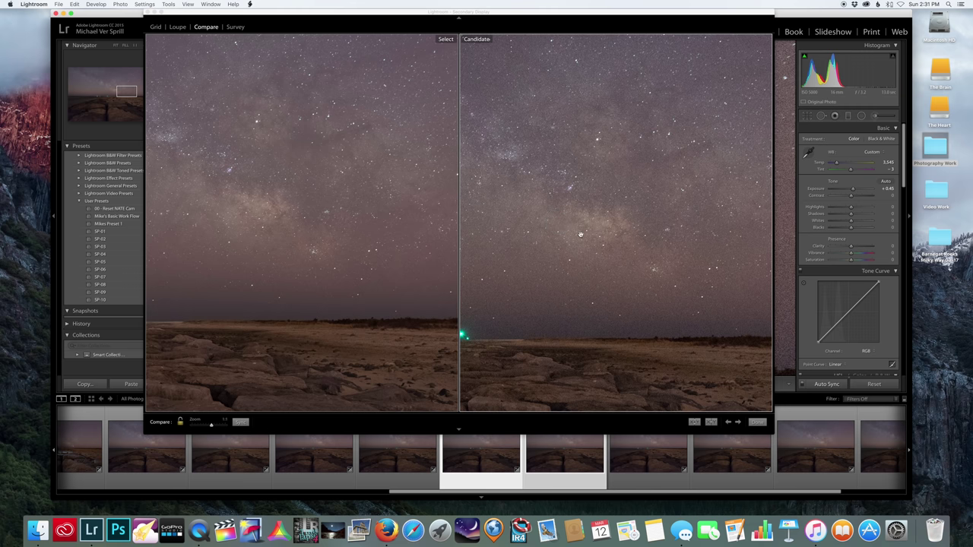
{"action": "left_click", "coordinate": [758, 424]}
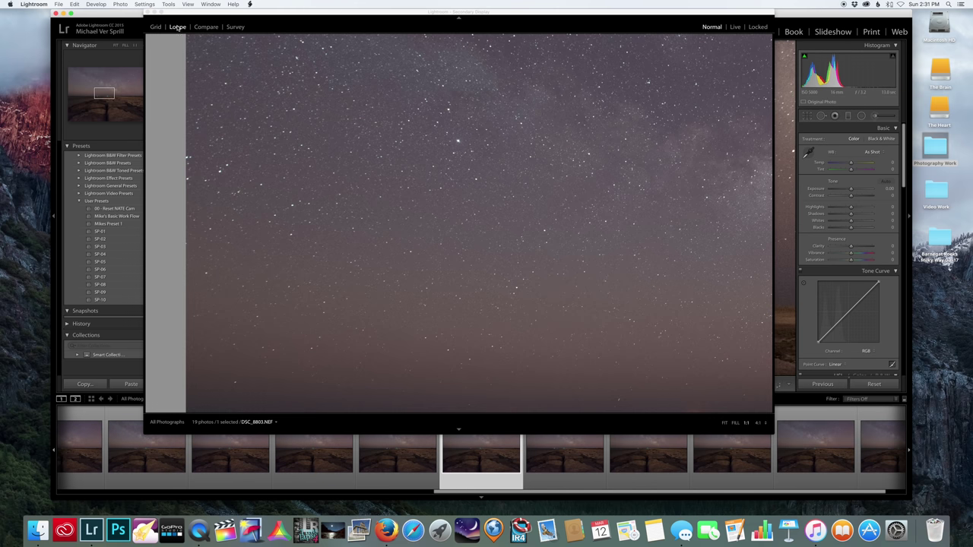
{"action": "left_click", "coordinate": [146, 13]}
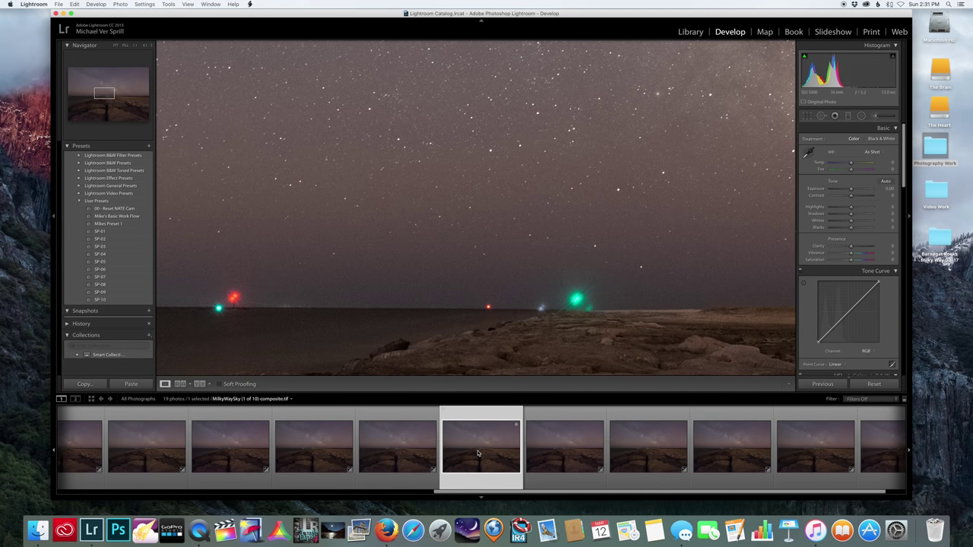
Remove the ten original sky frames from Lightroom without deleting them from disk, keeping the composite.
{"action": "left_click", "coordinate": [318, 457]}
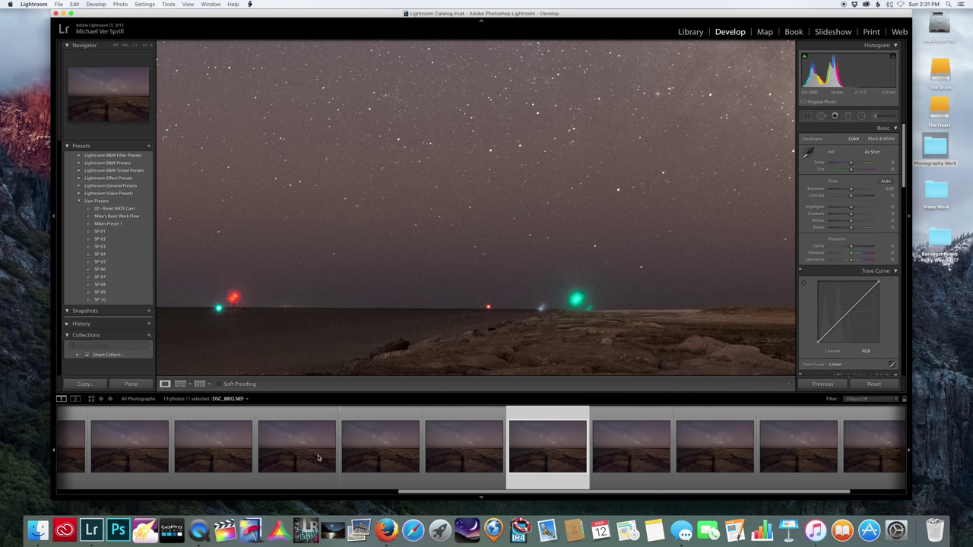
{"action": "left_click", "coordinate": [260, 457]}
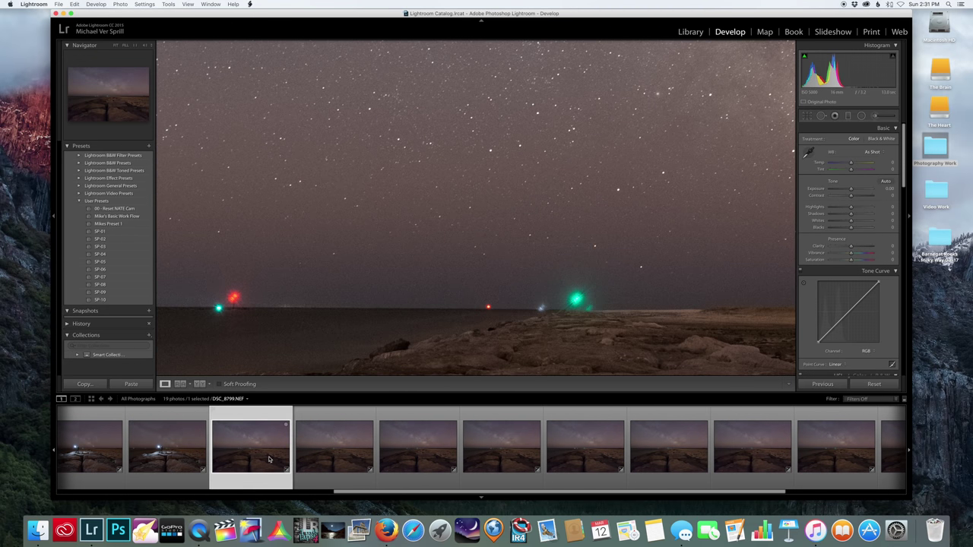
{"action": "left_click", "coordinate": [582, 456], "text": "super"}
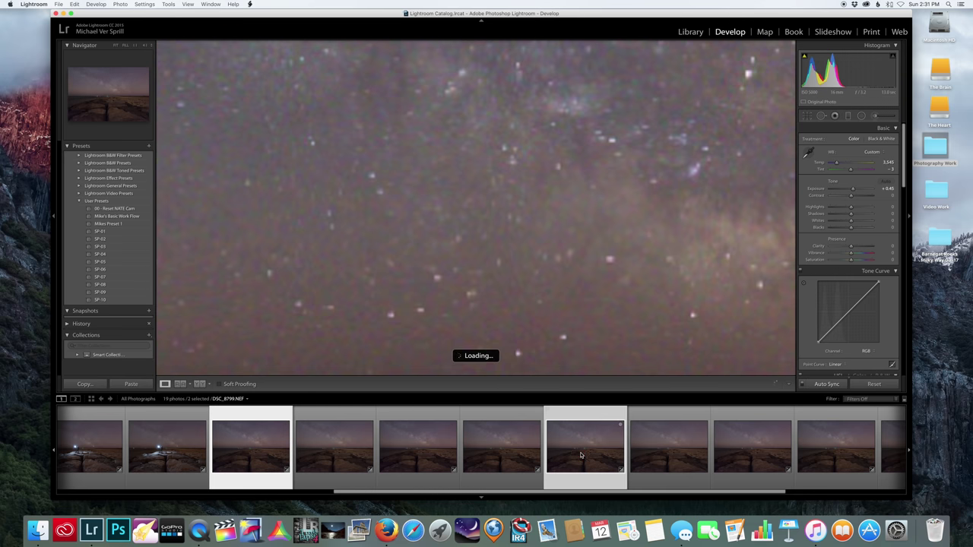
{"action": "left_click", "coordinate": [417, 458], "text": "shift"}
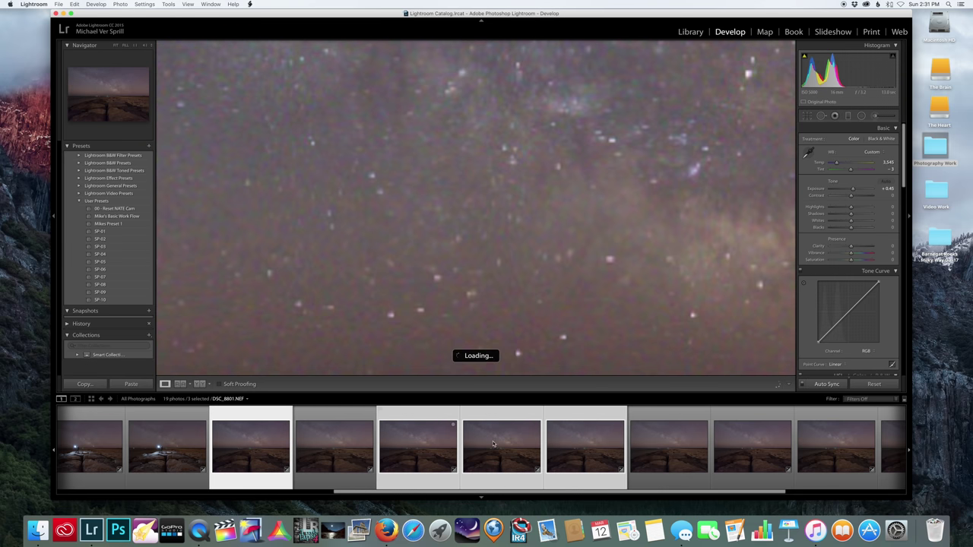
{"action": "scroll", "coordinate": [551, 448], "scroll_direction": "down", "scroll_amount": 3}
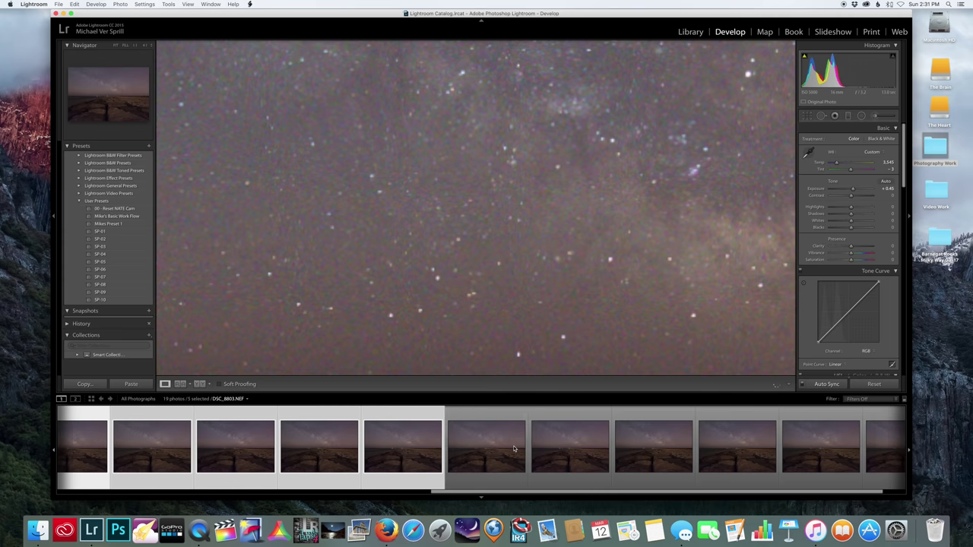
{"action": "key", "text": "Delete"}
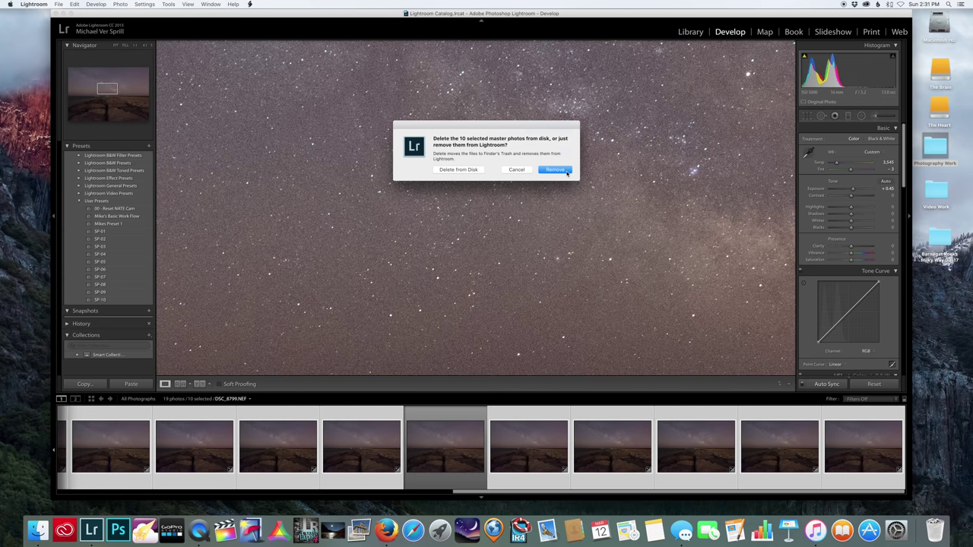
{"action": "key", "text": "Return"}
{"action": "left_click", "coordinate": [509, 243]}
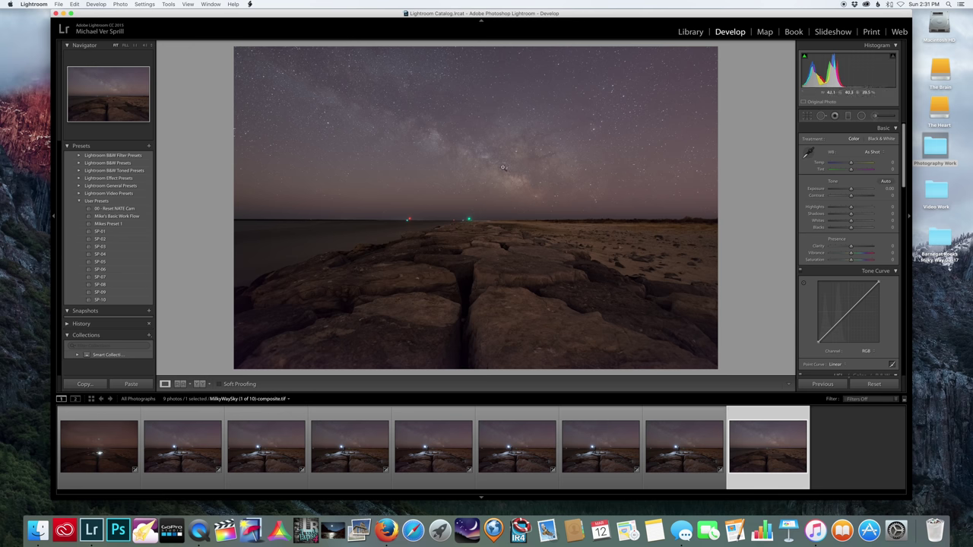
Open the seven light-painted frames DSC_8784.NEF to DSC_8790.NEF and the Milky Way composite together as layers in Photoshop.
{"action": "left_click", "coordinate": [701, 463]}
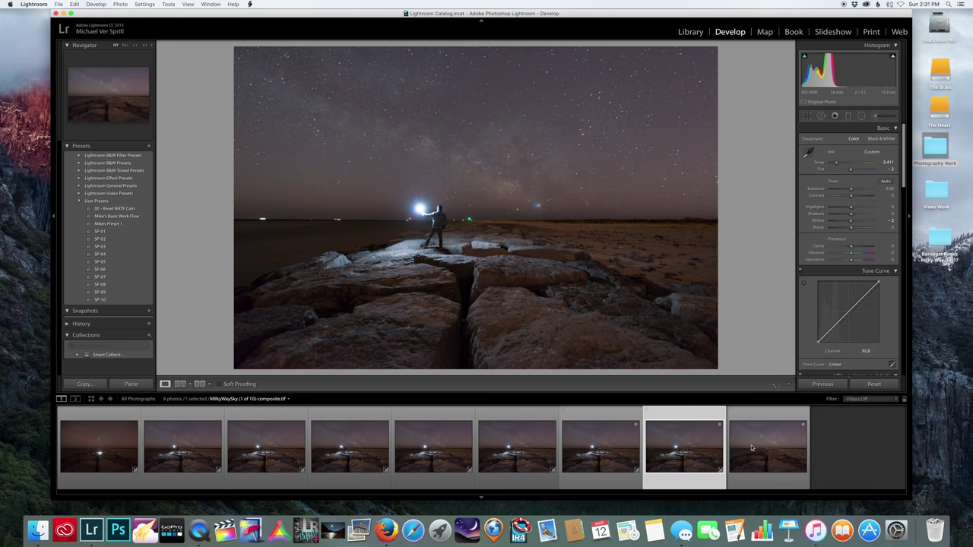
{"action": "left_click", "coordinate": [750, 448]}
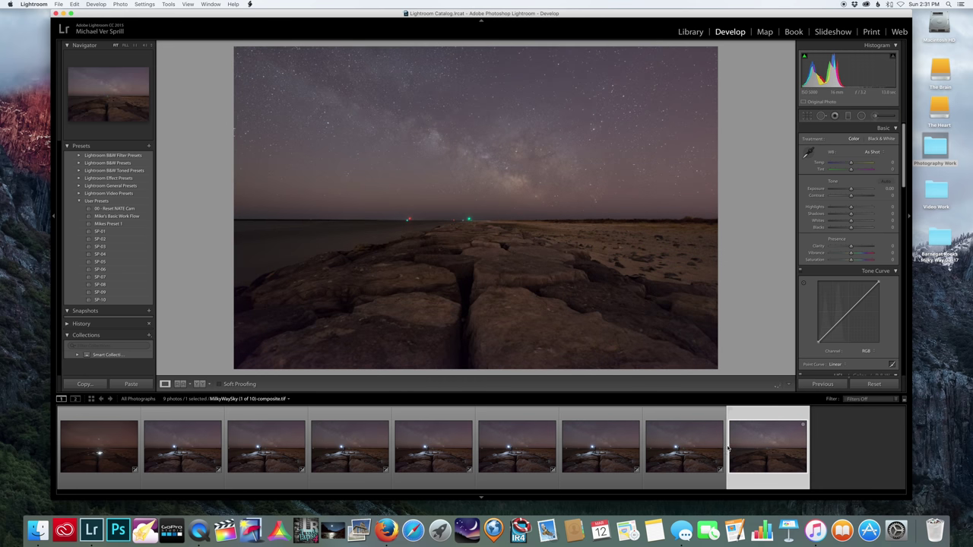
{"action": "left_click", "coordinate": [190, 449], "text": "shift"}
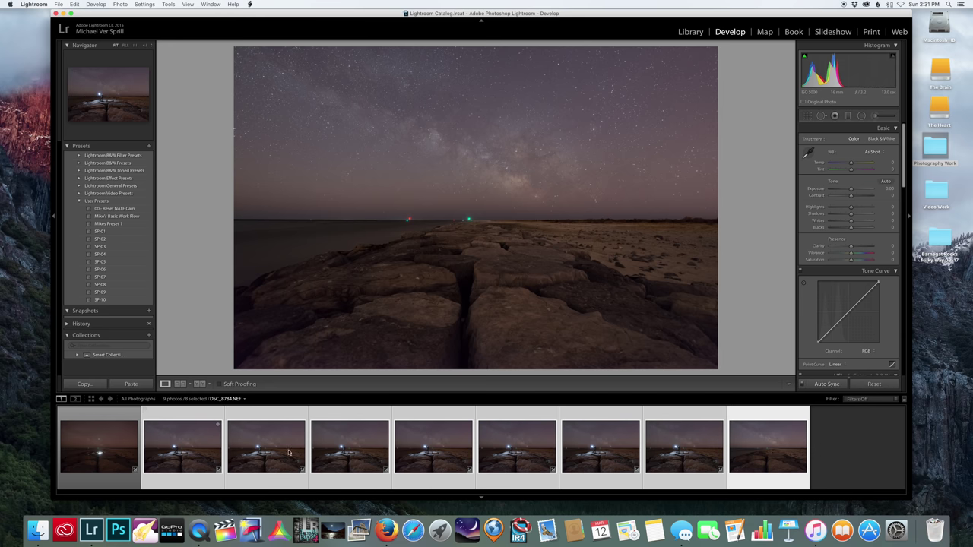
{"action": "right_click", "coordinate": [695, 433]}
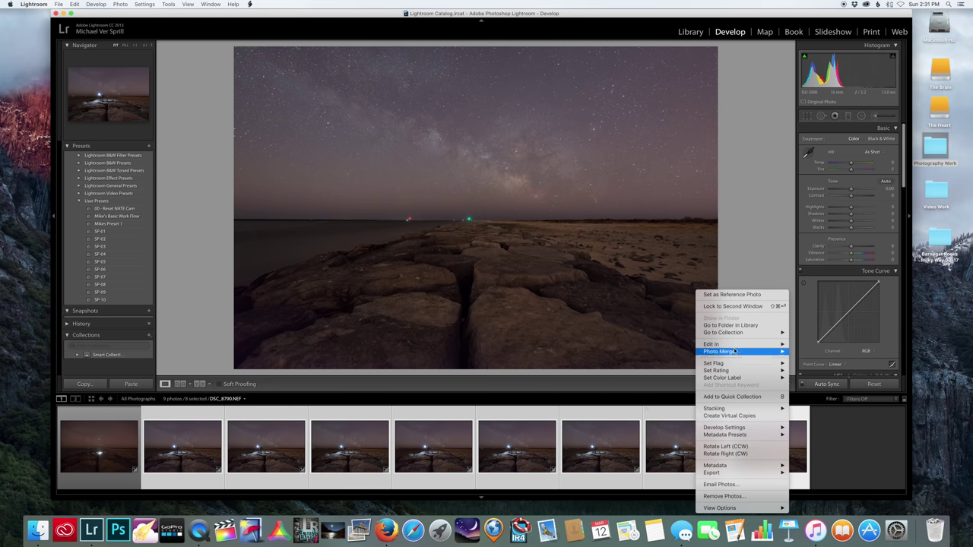
{"action": "mouse_move", "coordinate": [736, 346]}
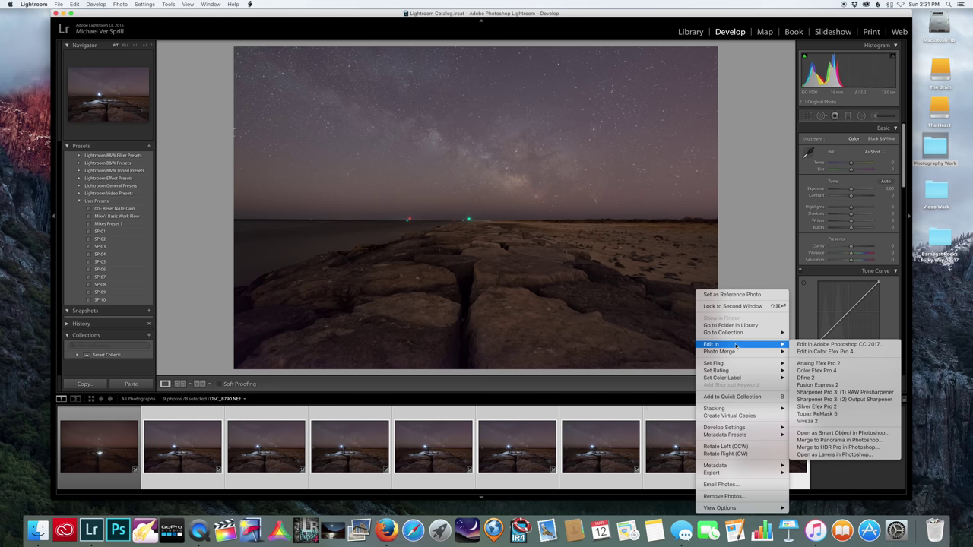
{"action": "left_click", "coordinate": [843, 454]}
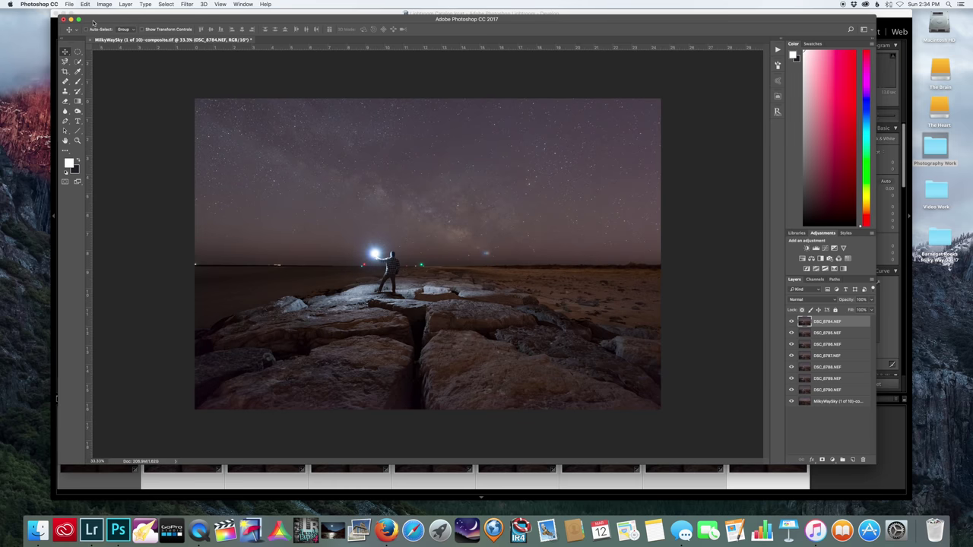
Convert the seven light-painted layers, DSC_8784.NEF to DSC_8790.NEF, into a single smart object, leaving the Milky Way composite layer out.
{"action": "left_click_drag", "start_coordinate": [111, 22], "coordinate": [107, 22]}
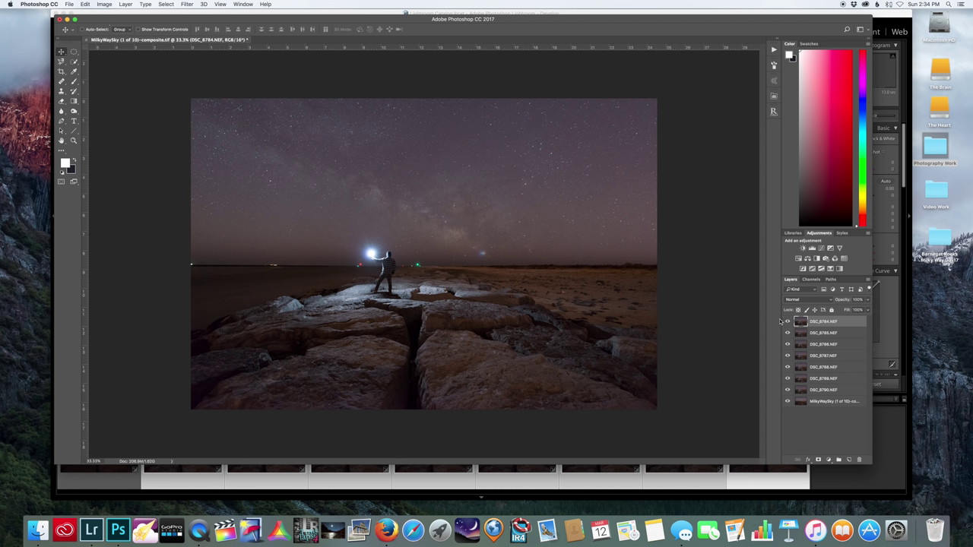
{"action": "left_click", "coordinate": [824, 389]}
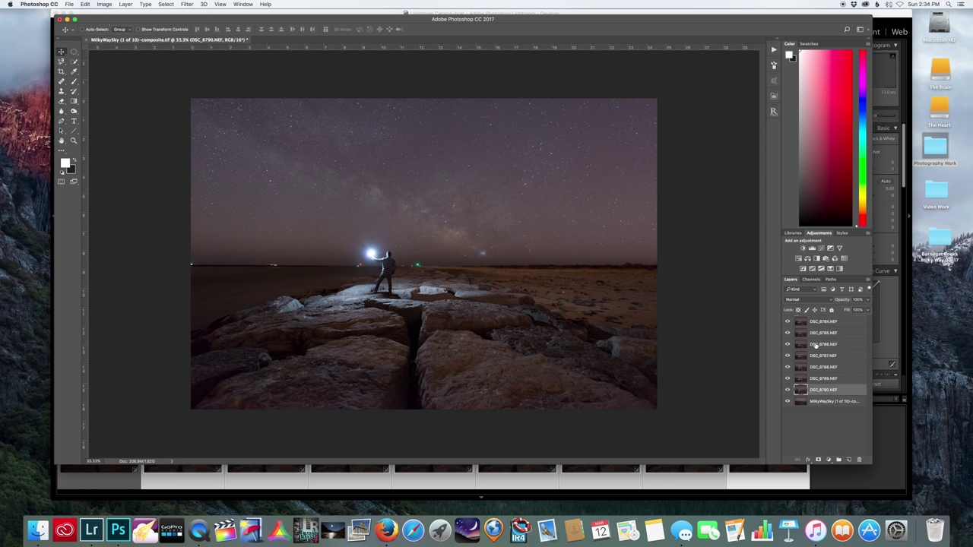
{"action": "left_click", "coordinate": [818, 323], "text": "shift"}
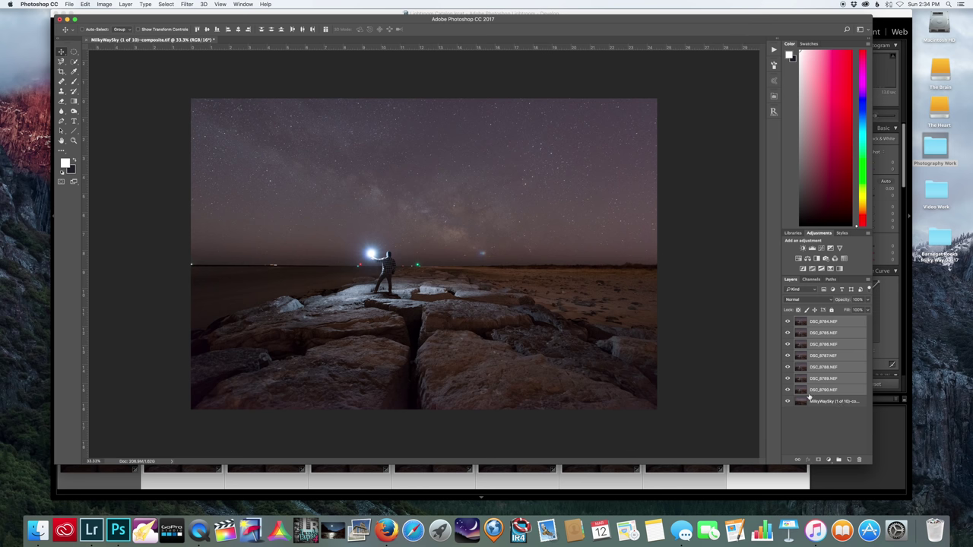
{"action": "right_click", "coordinate": [825, 323]}
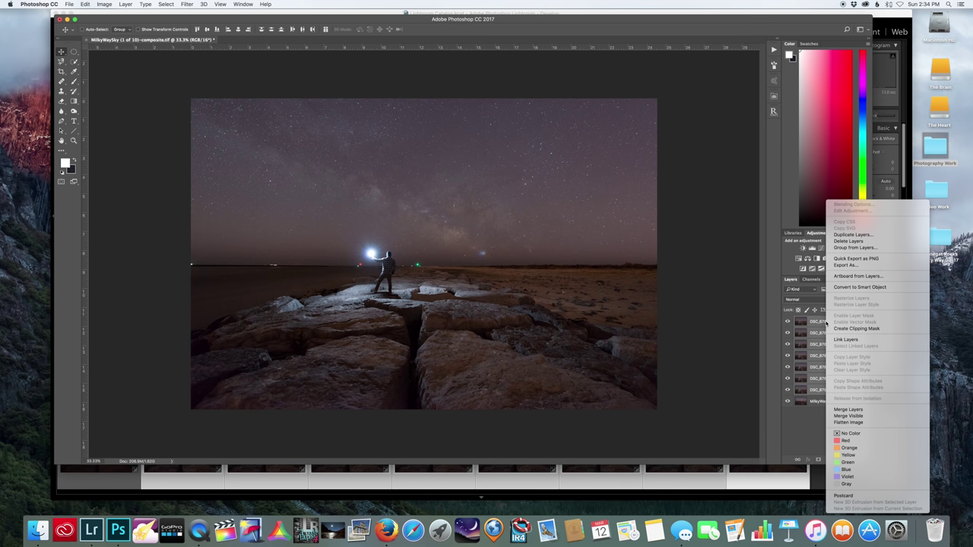
{"action": "left_click", "coordinate": [866, 287]}
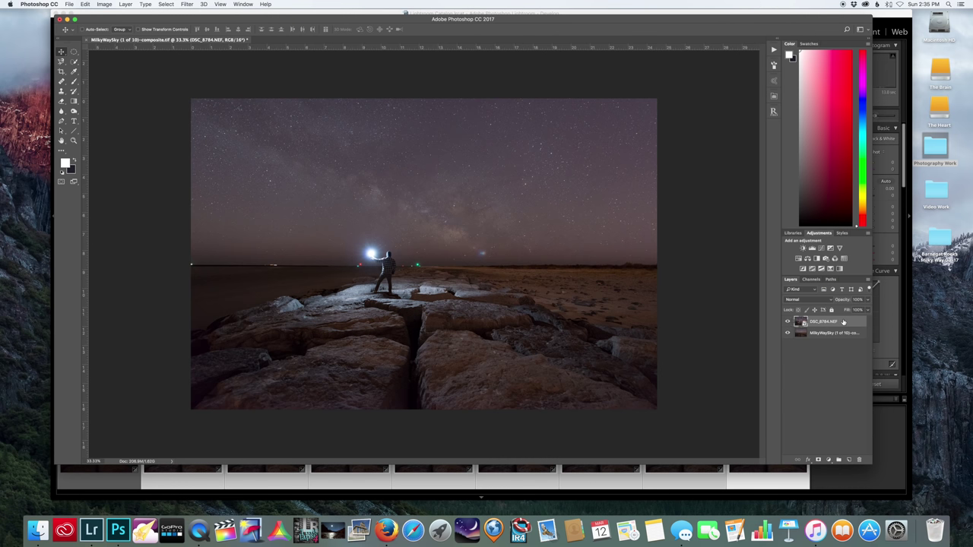
Duplicate the DSC_8784.NEF smart object and set the copy's stack mode to Mean.
{"action": "left_click_drag", "start_coordinate": [843, 322], "coordinate": [849, 461]}
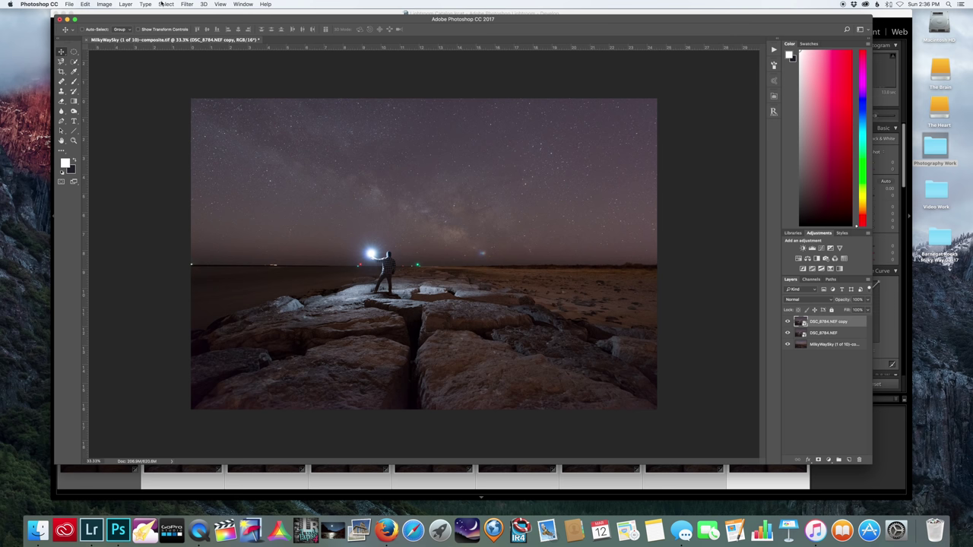
{"action": "left_click", "coordinate": [134, 5]}
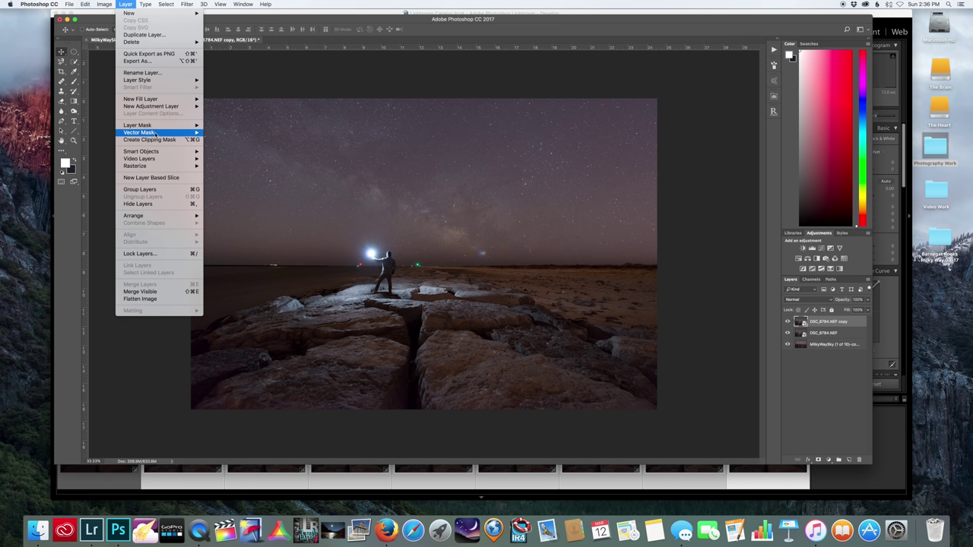
{"action": "mouse_move", "coordinate": [153, 160]}
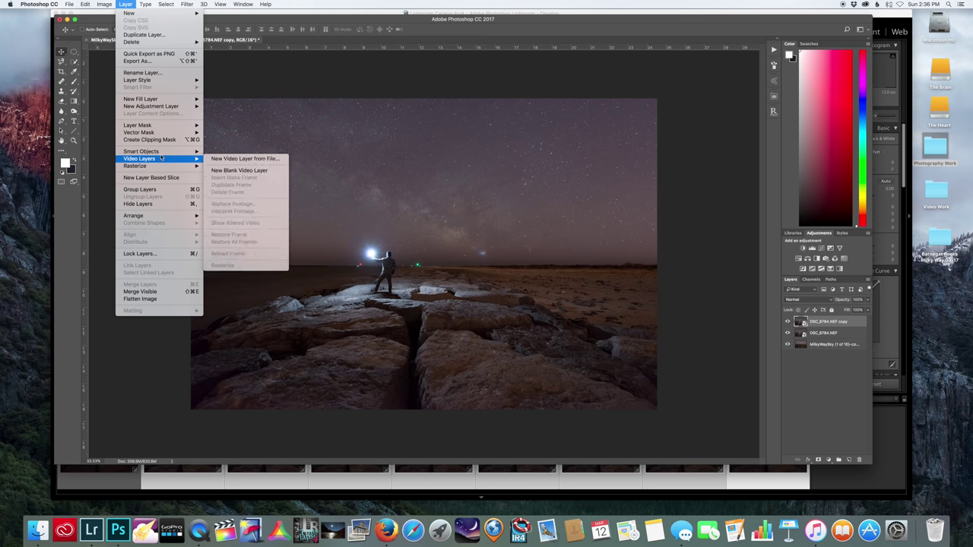
{"action": "mouse_move", "coordinate": [251, 268]}
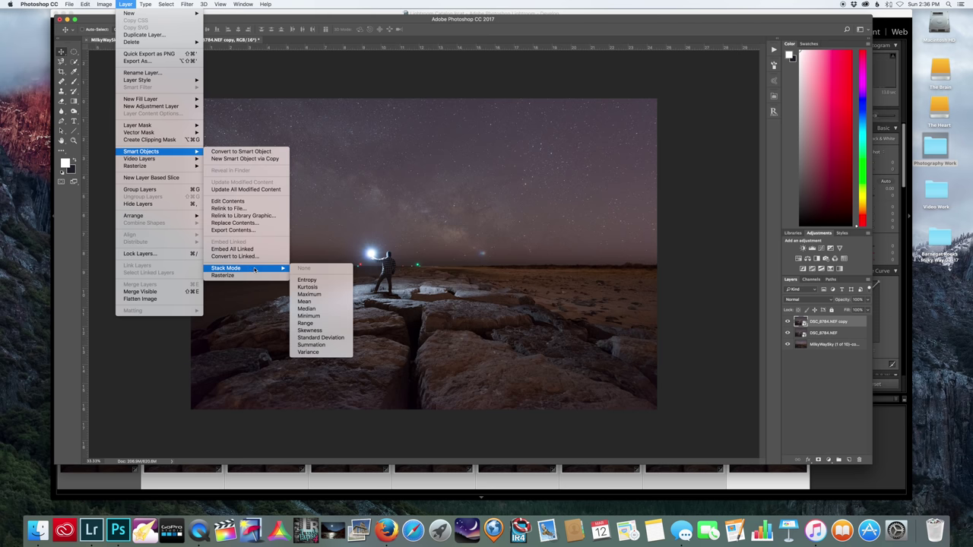
{"action": "left_click", "coordinate": [306, 302]}
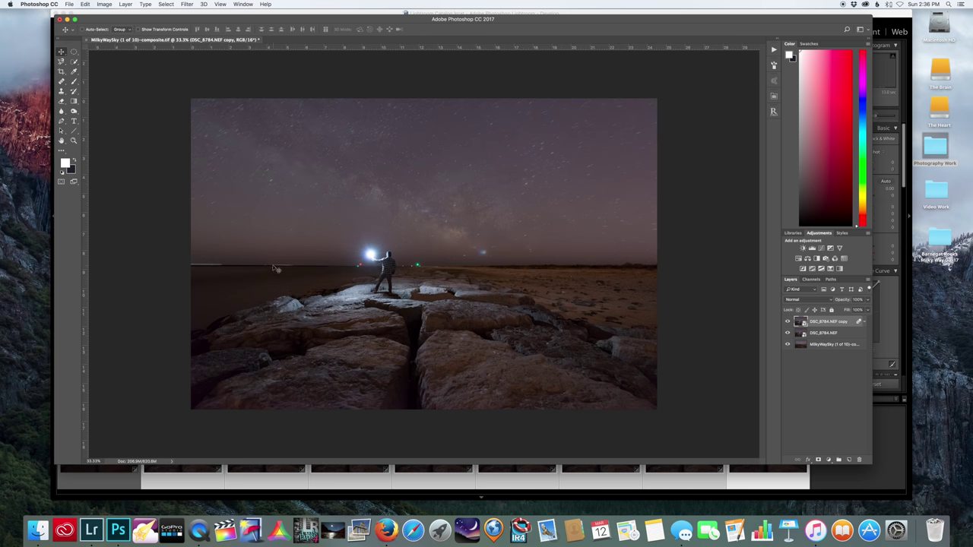
Set the stack mode of the original DSC_8784.NEF smart object to Median.
{"action": "left_click", "coordinate": [824, 335]}
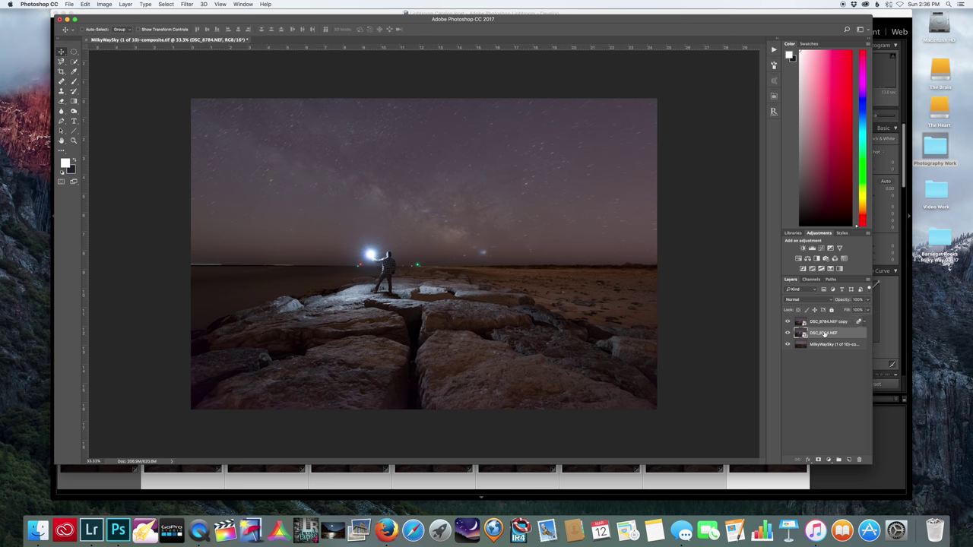
{"action": "left_click", "coordinate": [125, 5]}
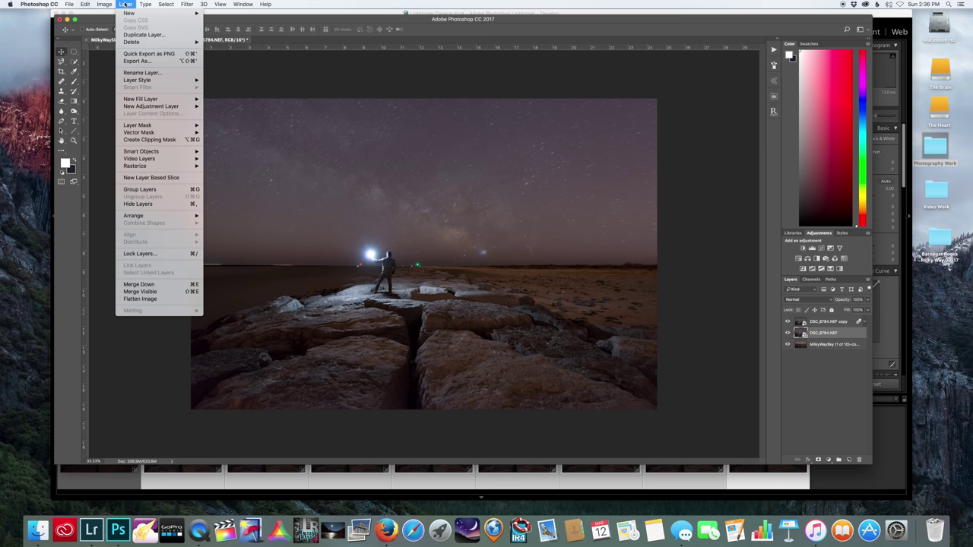
{"action": "mouse_move", "coordinate": [178, 154]}
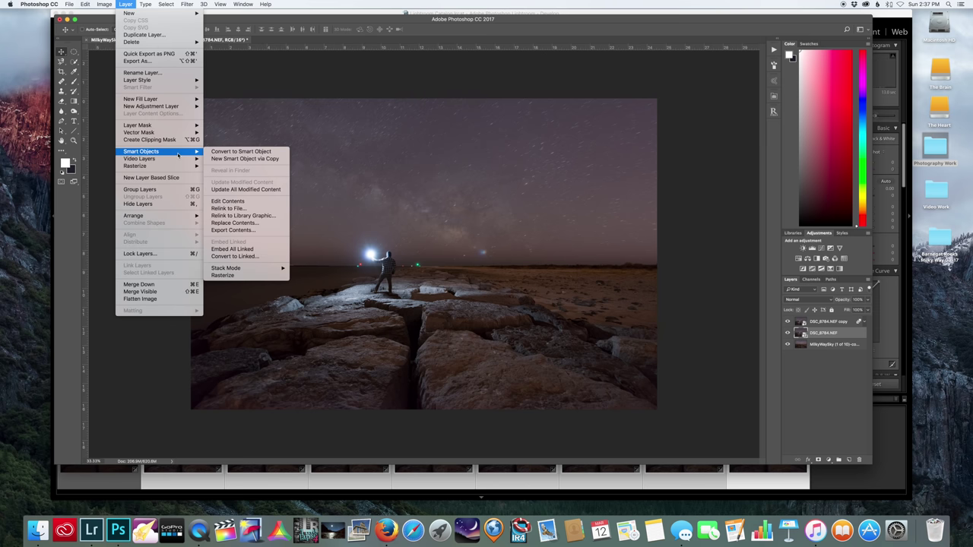
{"action": "mouse_move", "coordinate": [246, 270]}
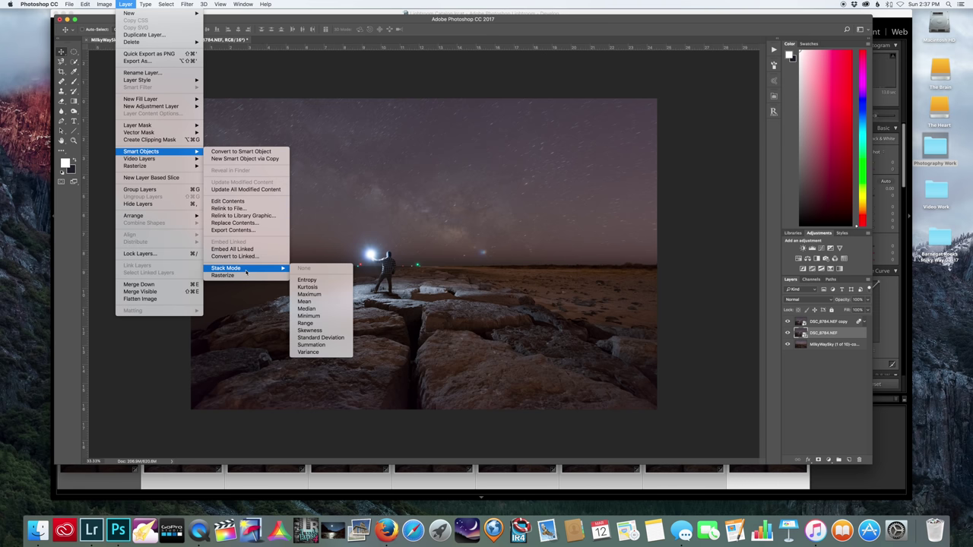
{"action": "left_click", "coordinate": [307, 309]}
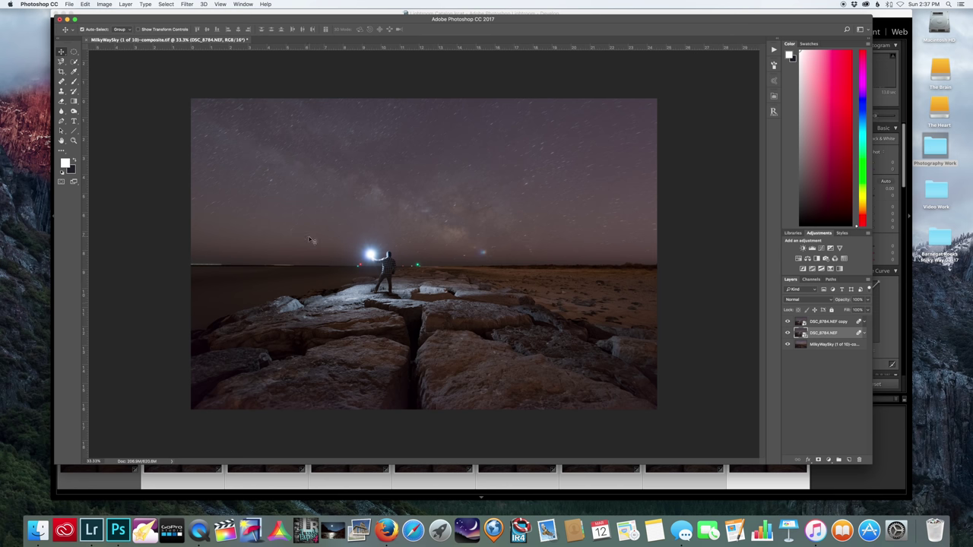
Examine the Mean-stacked image at 100% and 200% around the figure, the rocks, the water and the horizon lights.
{"action": "key", "text": "super+plus"}
{"action": "key", "text": "super+plus"}
{"action": "key", "text": "super+plus"}
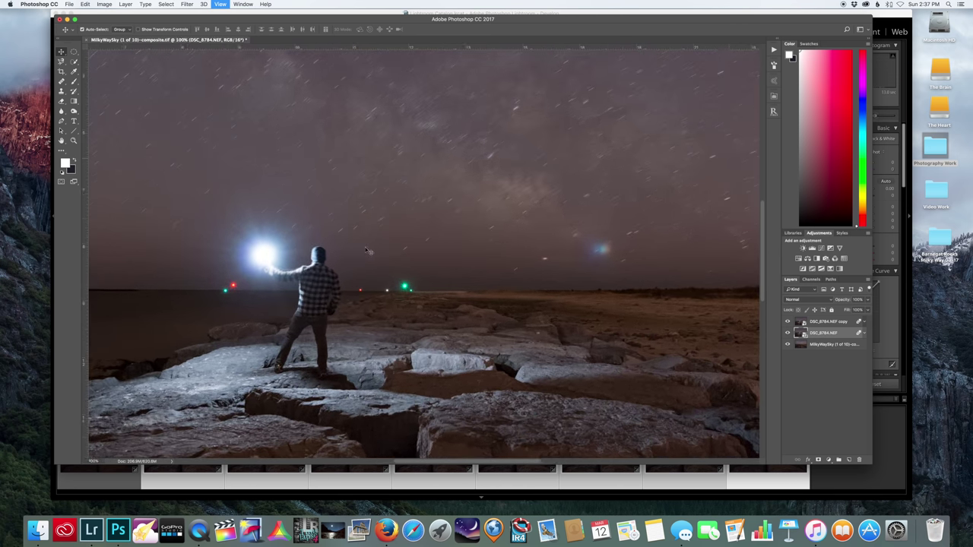
{"action": "scroll", "coordinate": [367, 251], "scroll_direction": "down", "scroll_amount": 5}
{"action": "scroll", "coordinate": [367, 251], "scroll_direction": "up", "scroll_amount": 2}
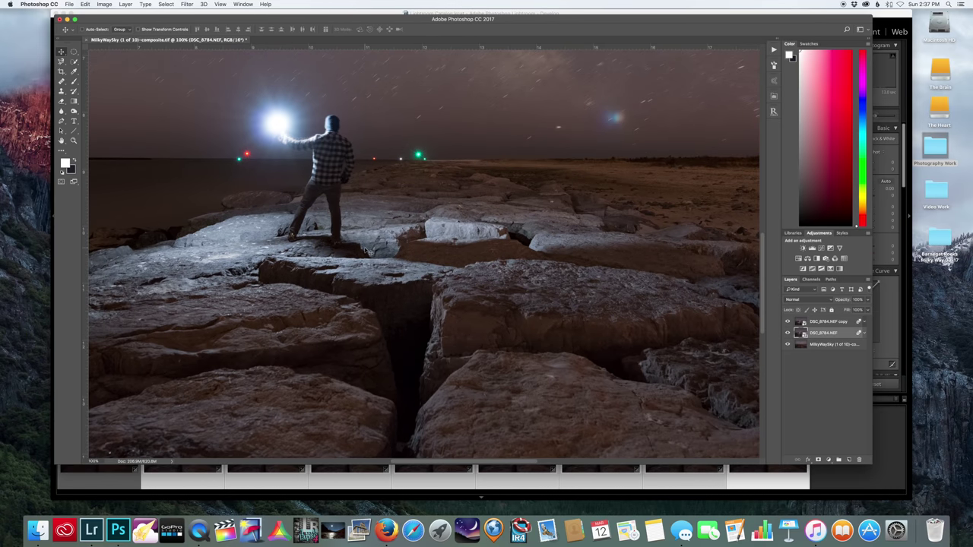
{"action": "key", "text": "super+plus"}
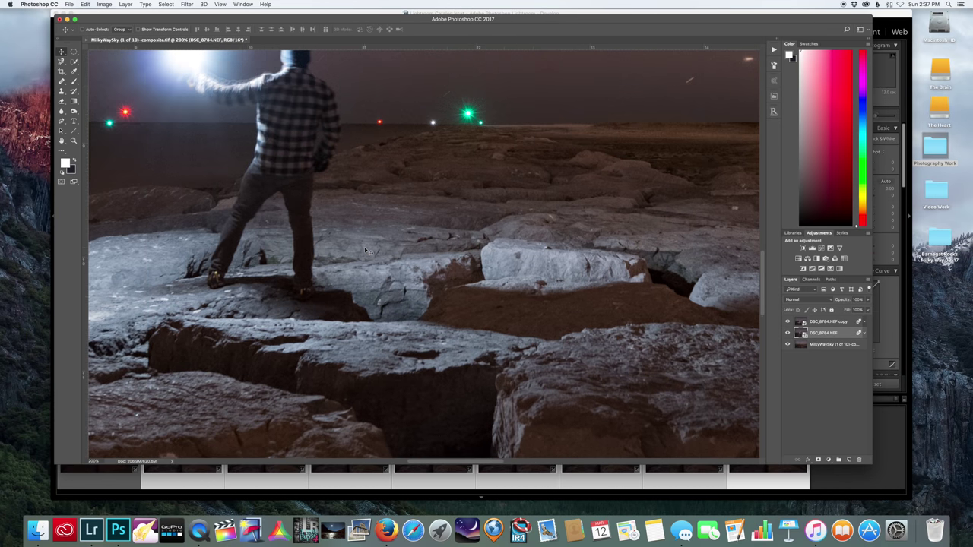
{"action": "scroll", "coordinate": [364, 251], "scroll_direction": "left", "scroll_amount": 5}
{"action": "scroll", "coordinate": [359, 252], "scroll_direction": "left", "scroll_amount": 7}
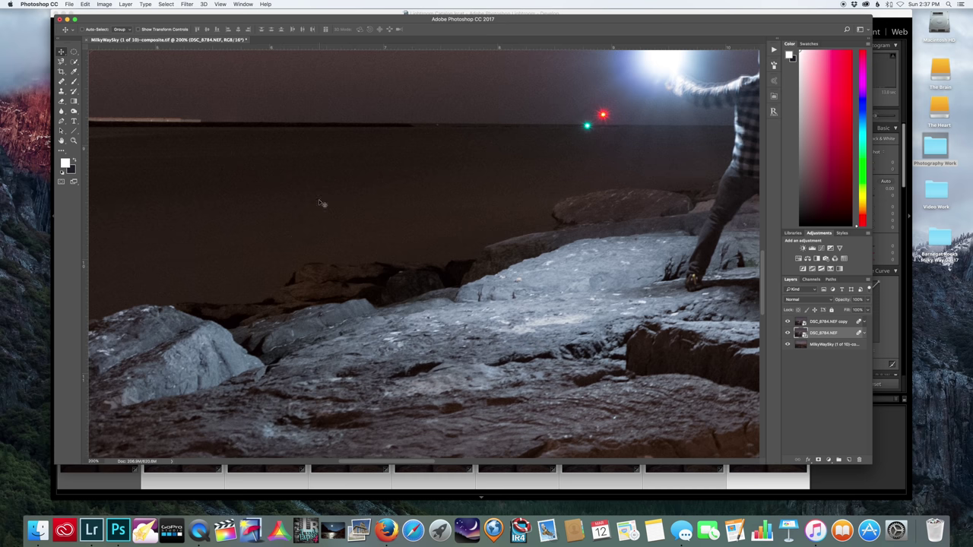
{"action": "scroll", "coordinate": [311, 233], "scroll_direction": "up", "scroll_amount": 5}
{"action": "scroll", "coordinate": [311, 232], "scroll_direction": "right", "scroll_amount": 10}
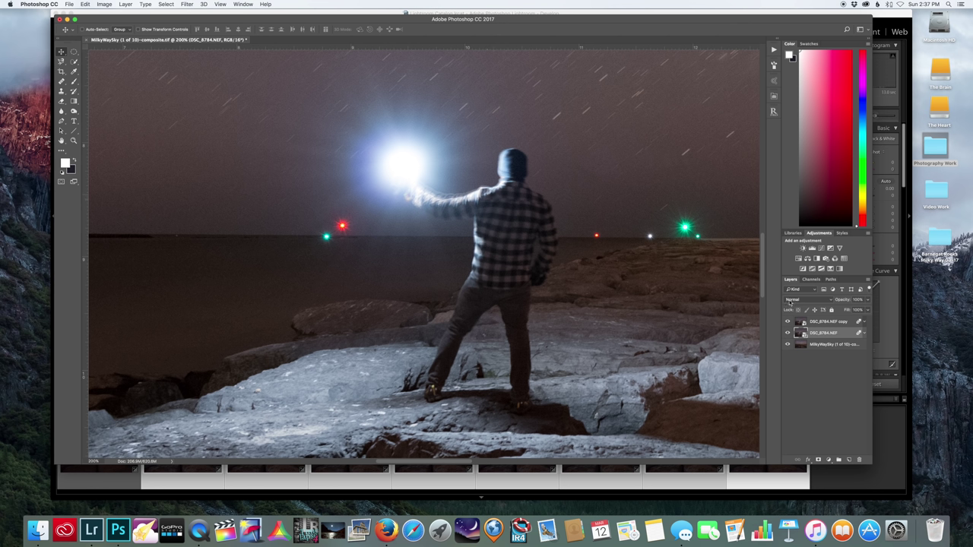
Hide the Mean-stacked copy and examine the Median-stacked layer around the rocks, the figure and the lamp.
{"action": "left_click", "coordinate": [824, 322]}
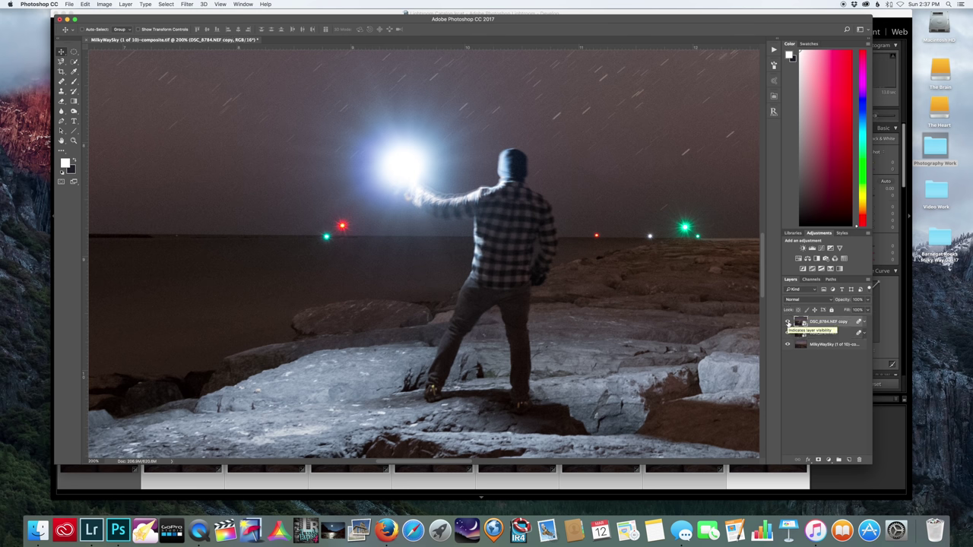
{"action": "left_click", "coordinate": [788, 322]}
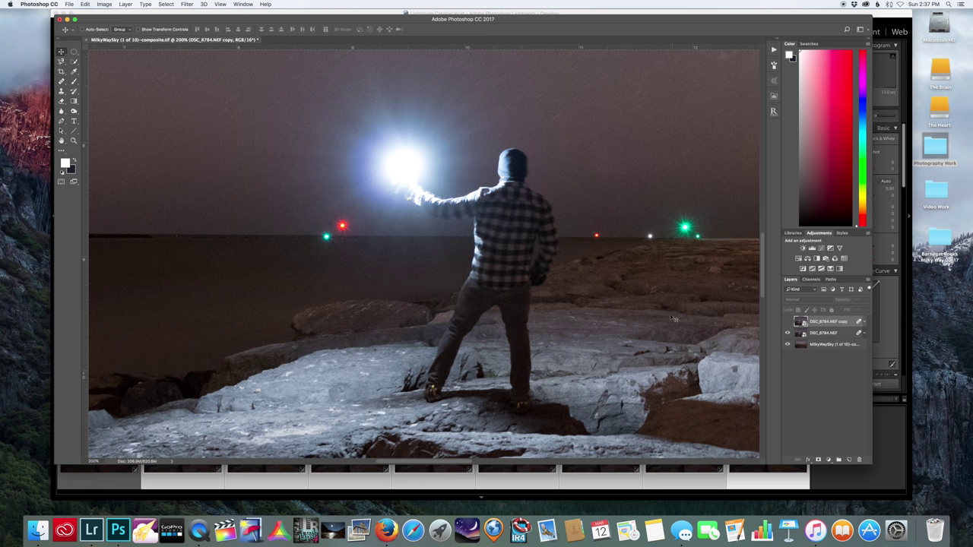
{"action": "scroll", "coordinate": [607, 228], "scroll_direction": "down", "scroll_amount": 5}
{"action": "scroll", "coordinate": [606, 228], "scroll_direction": "left", "scroll_amount": 3}
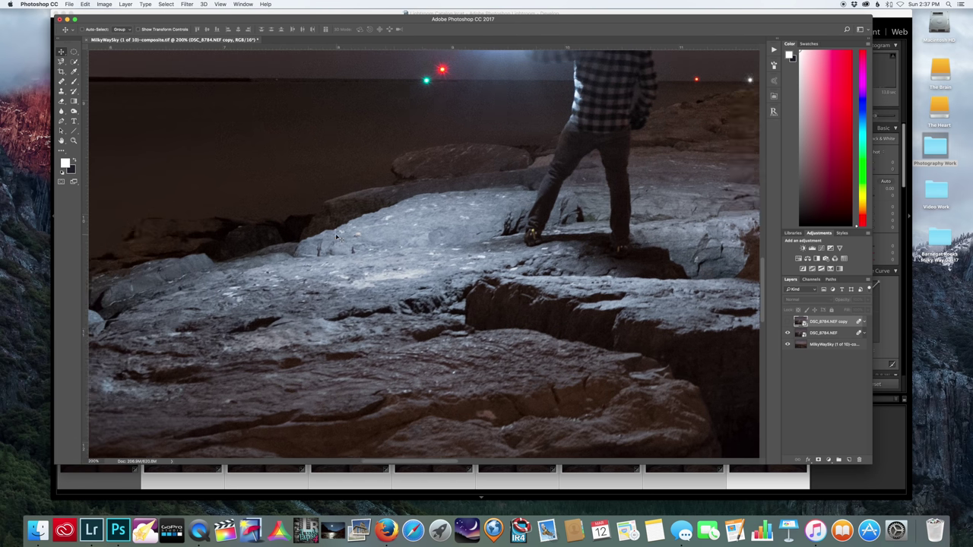
{"action": "scroll", "coordinate": [338, 238], "scroll_direction": "left", "scroll_amount": 3}
{"action": "scroll", "coordinate": [447, 247], "scroll_direction": "right", "scroll_amount": 10}
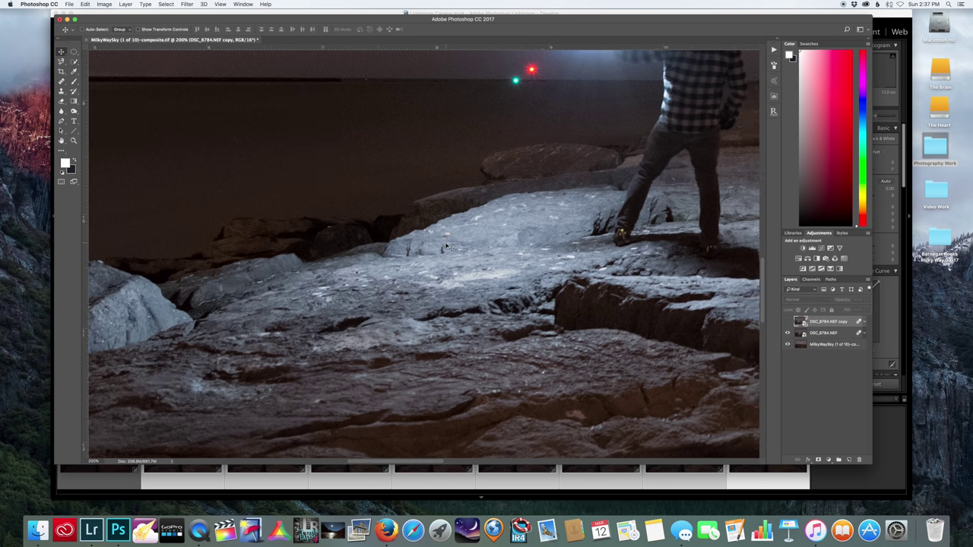
{"action": "scroll", "coordinate": [447, 247], "scroll_direction": "up", "scroll_amount": 5}
{"action": "scroll", "coordinate": [449, 247], "scroll_direction": "left", "scroll_amount": 10}
{"action": "scroll", "coordinate": [448, 247], "scroll_direction": "down", "scroll_amount": 2}
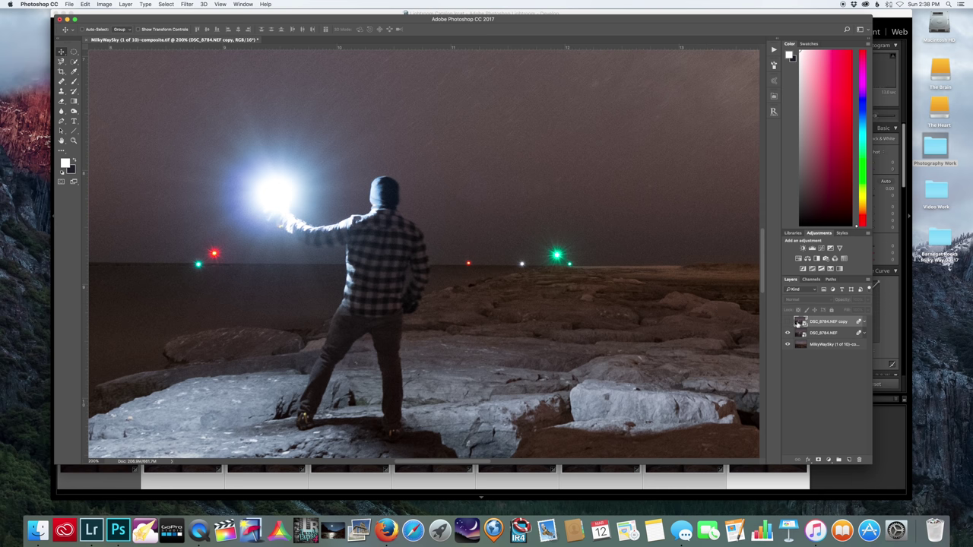
Show the Mean-stacked copy and hide it again to compare both stack modes around the figure, the sky and the foreground rocks.
{"action": "left_click", "coordinate": [787, 322]}
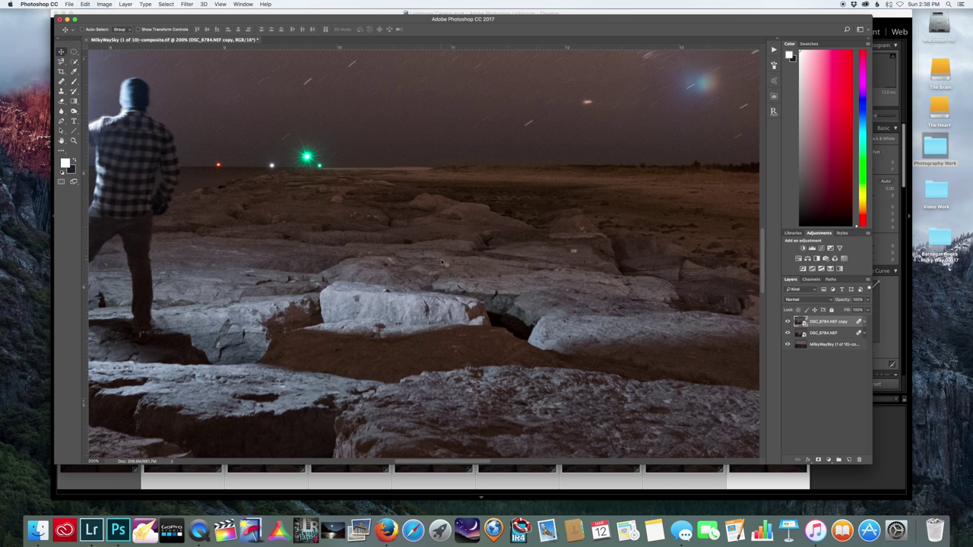
{"action": "left_click_drag", "start_coordinate": [370, 221], "coordinate": [621, 275]}
{"action": "scroll", "coordinate": [623, 282], "scroll_direction": "up", "scroll_amount": 2}
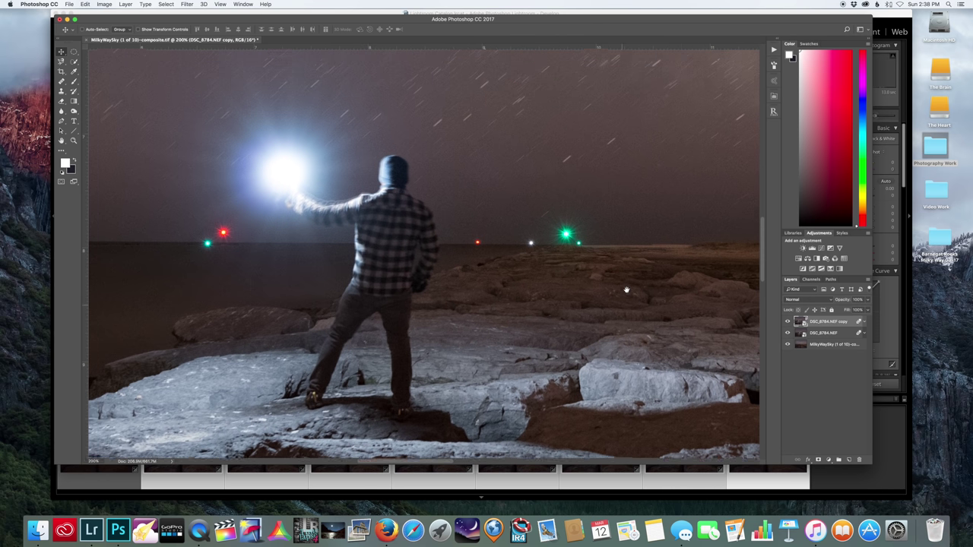
{"action": "left_click", "coordinate": [788, 323]}
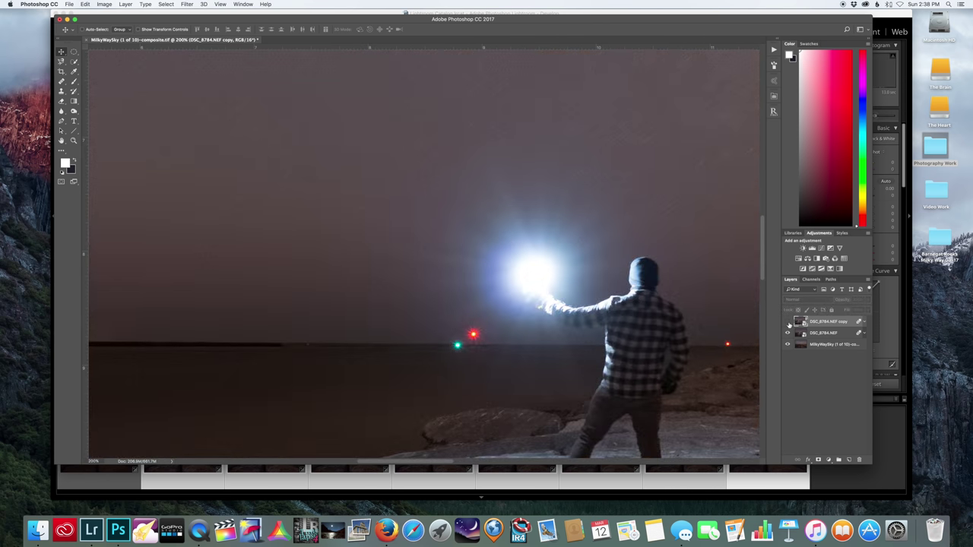
{"action": "left_click_drag", "start_coordinate": [683, 322], "coordinate": [565, 280]}
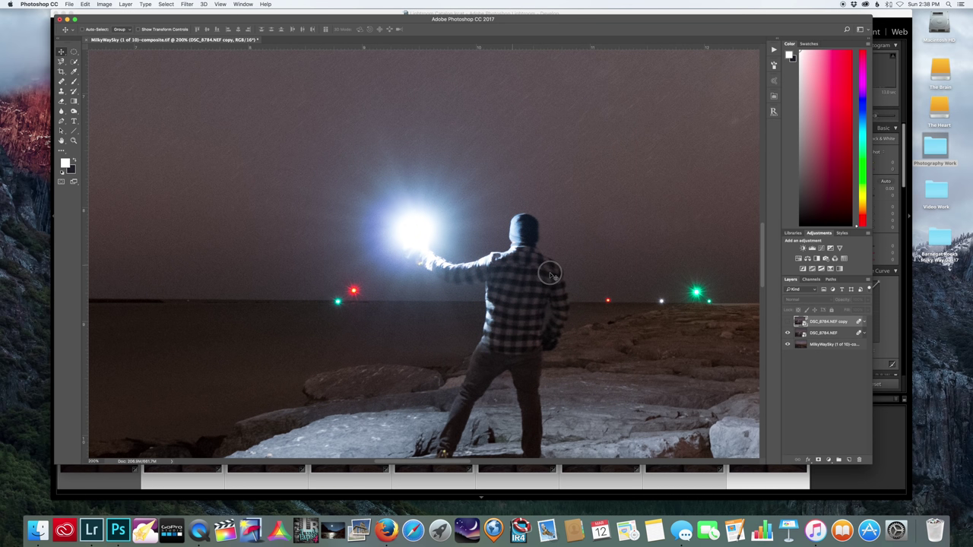
Compare the Mean-stacked copy with the Median stack around the figure and the lamp, and delete the DSC_8784.NEF copy layer.
{"action": "left_click", "coordinate": [788, 322]}
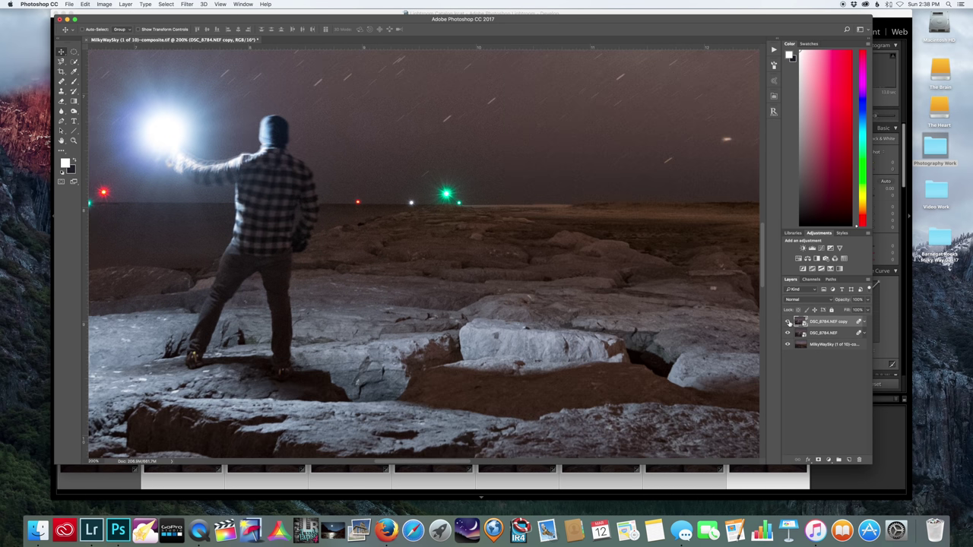
{"action": "left_click", "coordinate": [788, 323]}
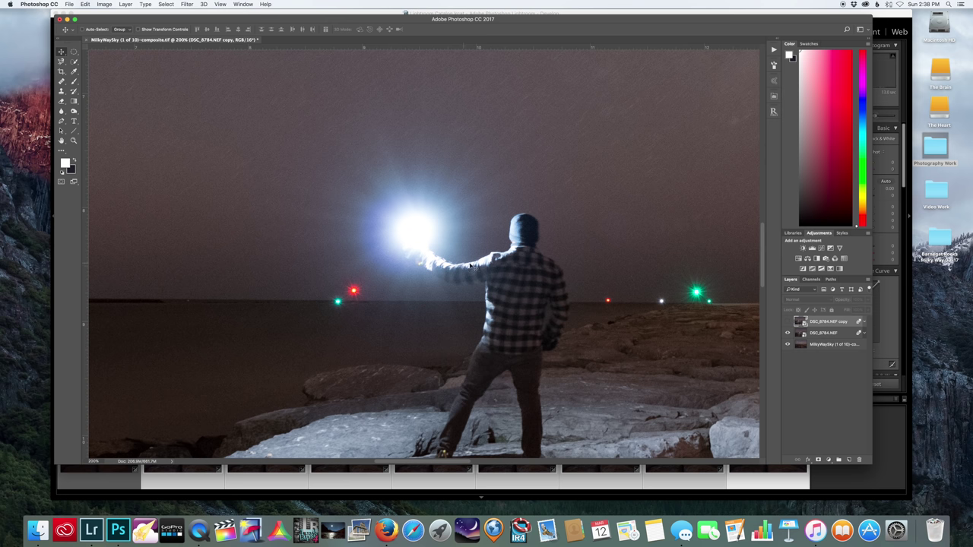
{"action": "left_click", "coordinate": [787, 323]}
{"action": "left_click_drag", "start_coordinate": [276, 184], "coordinate": [499, 244]}
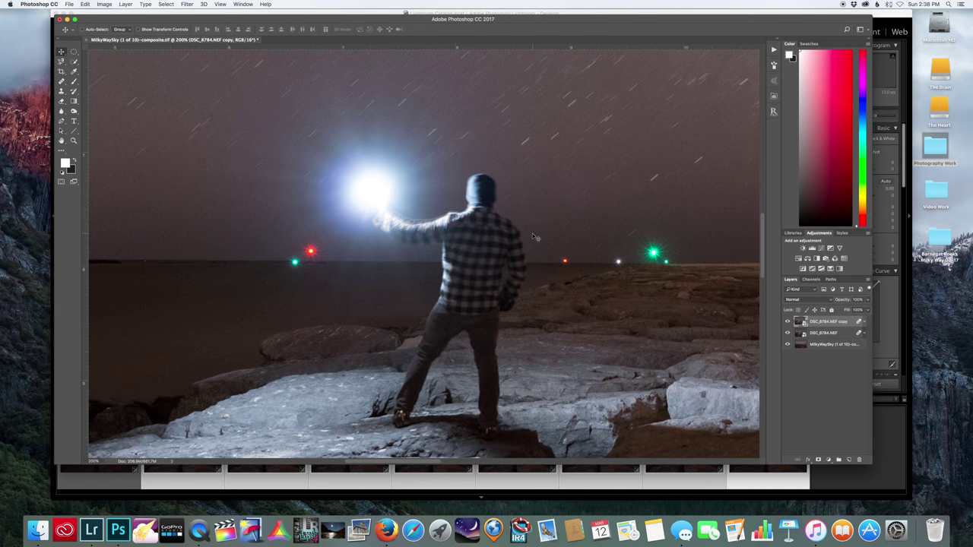
{"action": "key", "text": "super+0"}
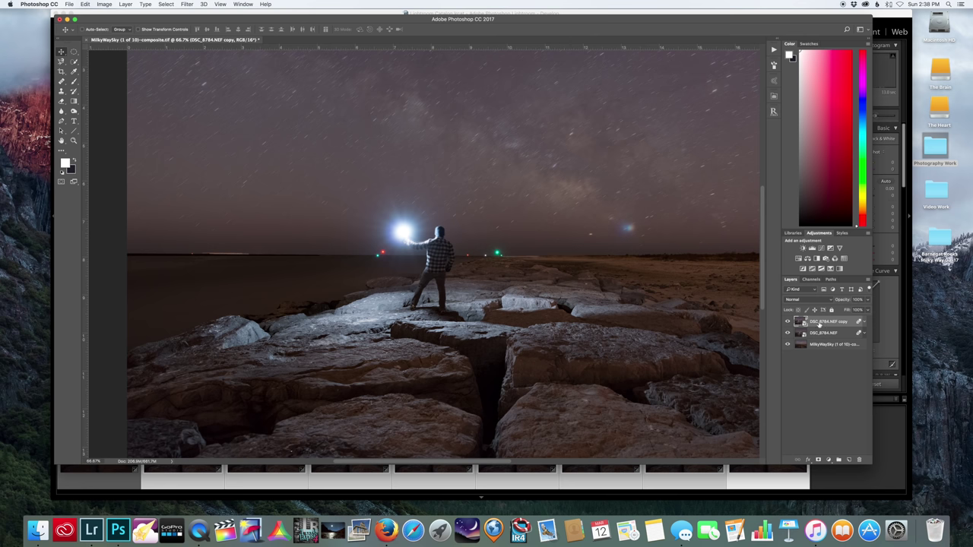
{"action": "left_click_drag", "start_coordinate": [831, 325], "coordinate": [859, 459]}
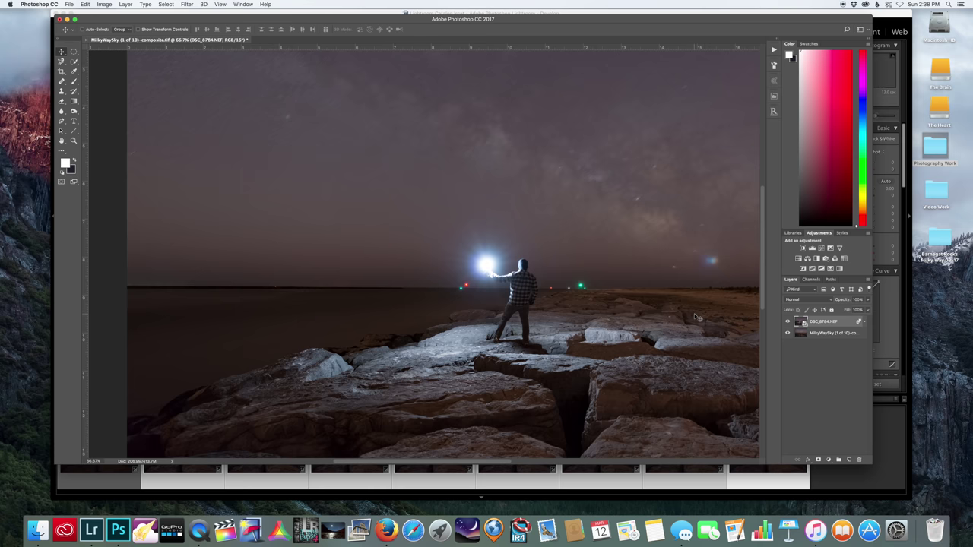
Toggle the Median-stacked DSC_8784.NEF layer off and on to compare the whole foreground image with the sky composite.
{"action": "key", "text": "super+minus"}
{"action": "key", "text": "super+minus"}
{"action": "key", "text": "super+minus"}
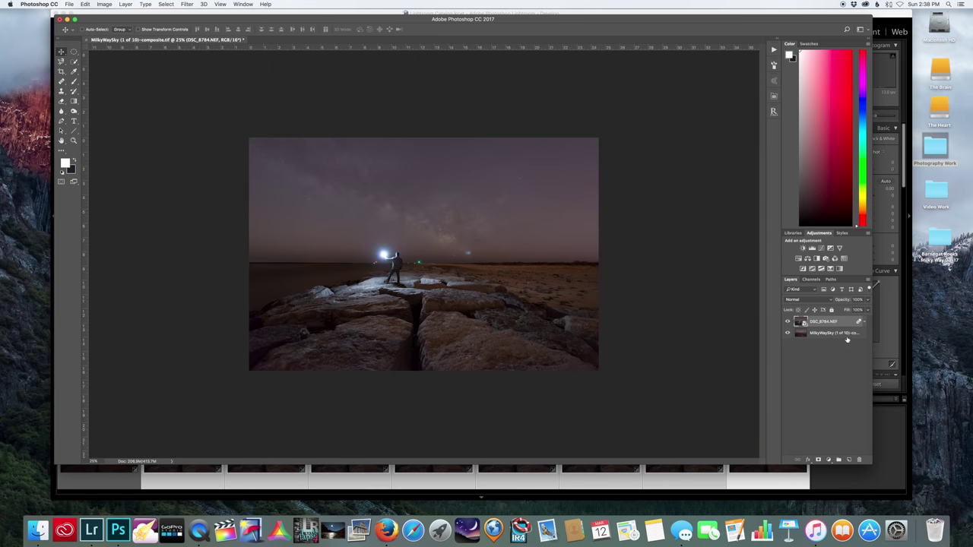
{"action": "left_click", "coordinate": [787, 321]}
{"action": "left_click", "coordinate": [788, 321]}
{"action": "left_click", "coordinate": [788, 322]}
{"action": "left_click", "coordinate": [787, 321]}
{"action": "left_click", "coordinate": [788, 322]}
{"action": "left_click", "coordinate": [787, 323]}
Examine the sky of the Median-stacked layer at 200% for noise and star trails, from the lamp up to the Milky Way.
{"action": "key", "text": "super+equal"}
{"action": "key", "text": "super+equal"}
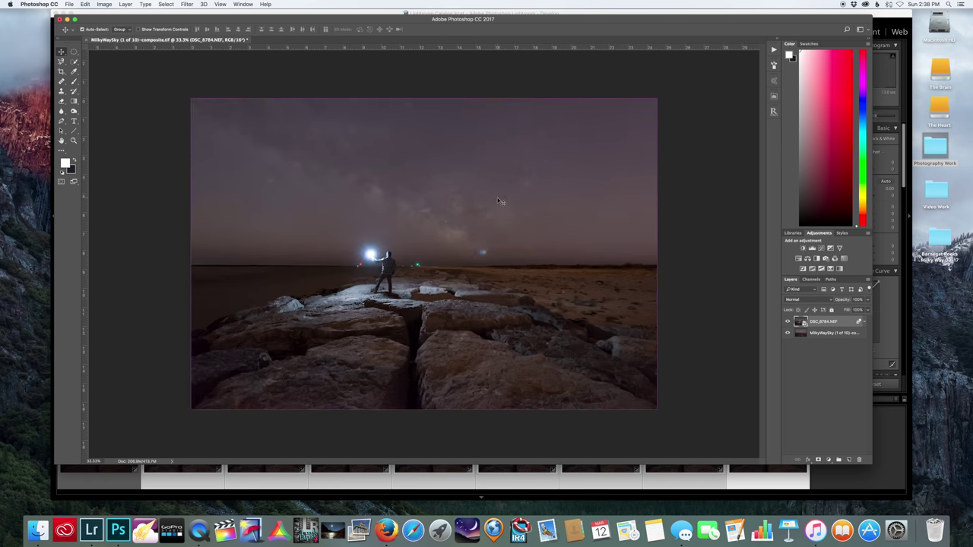
{"action": "key", "text": "super+equal"}
{"action": "key", "text": "super+equal"}
{"action": "key", "text": "super+equal"}
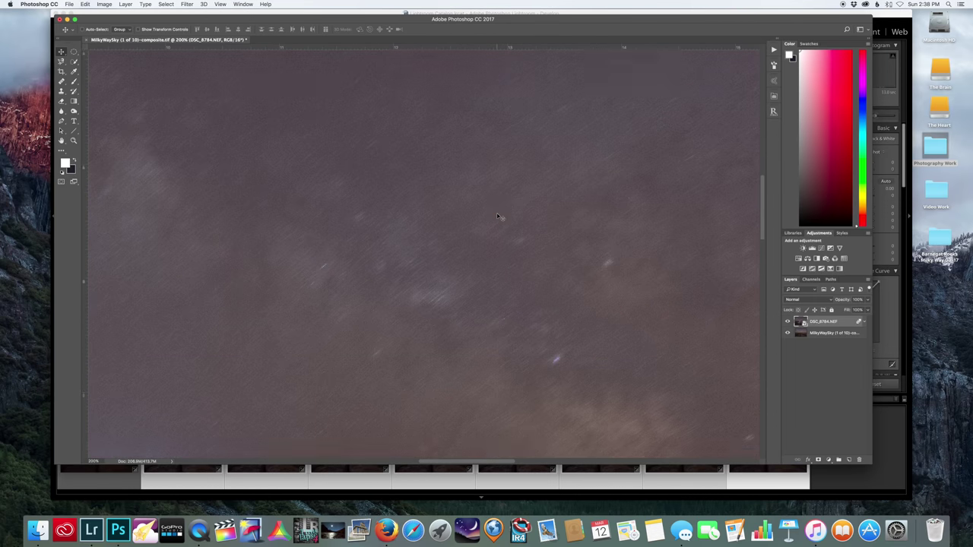
{"action": "scroll", "coordinate": [497, 214], "scroll_direction": "down", "scroll_amount": 10}
{"action": "scroll", "coordinate": [497, 213], "scroll_direction": "left", "scroll_amount": 5}
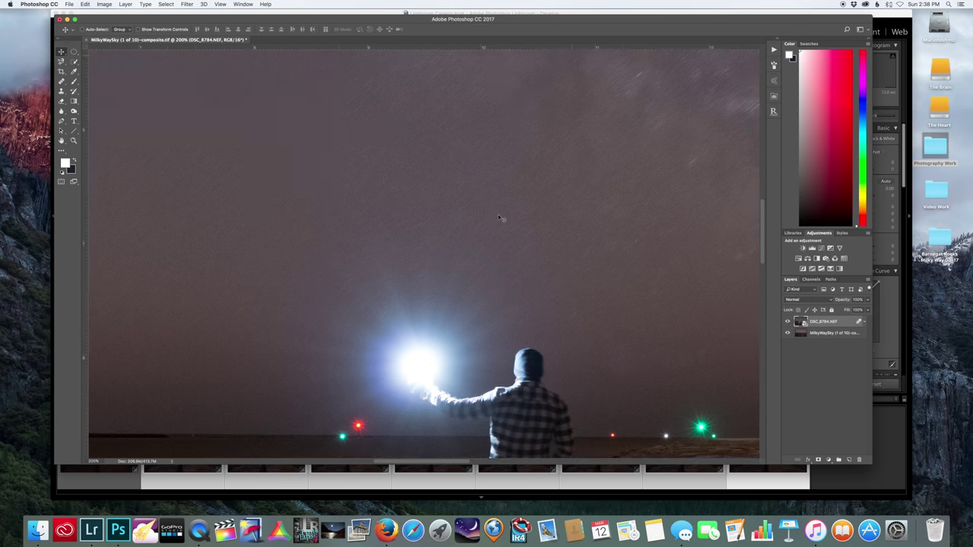
{"action": "scroll", "coordinate": [483, 219], "scroll_direction": "up", "scroll_amount": 5}
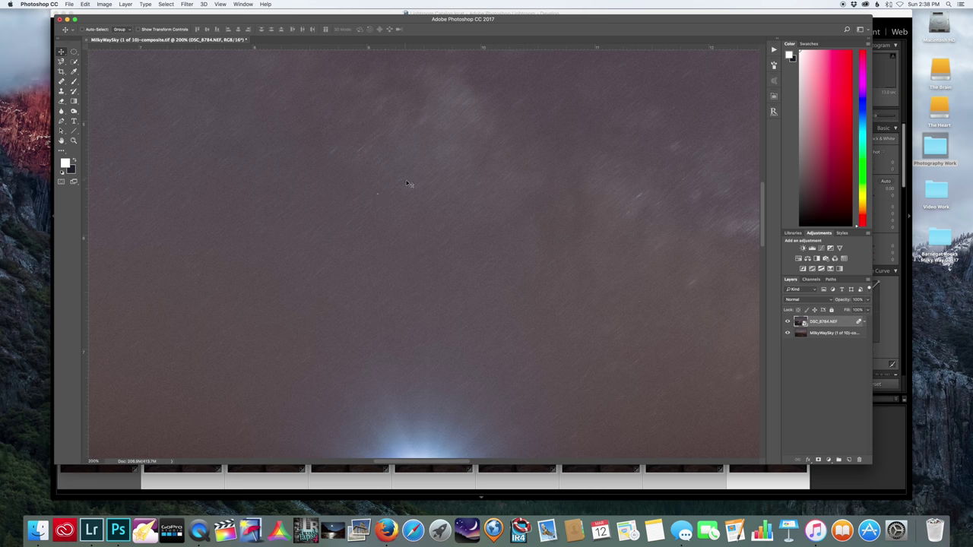
{"action": "scroll", "coordinate": [425, 184], "scroll_direction": "up", "scroll_amount": 5}
{"action": "scroll", "coordinate": [437, 185], "scroll_direction": "right", "scroll_amount": 10}
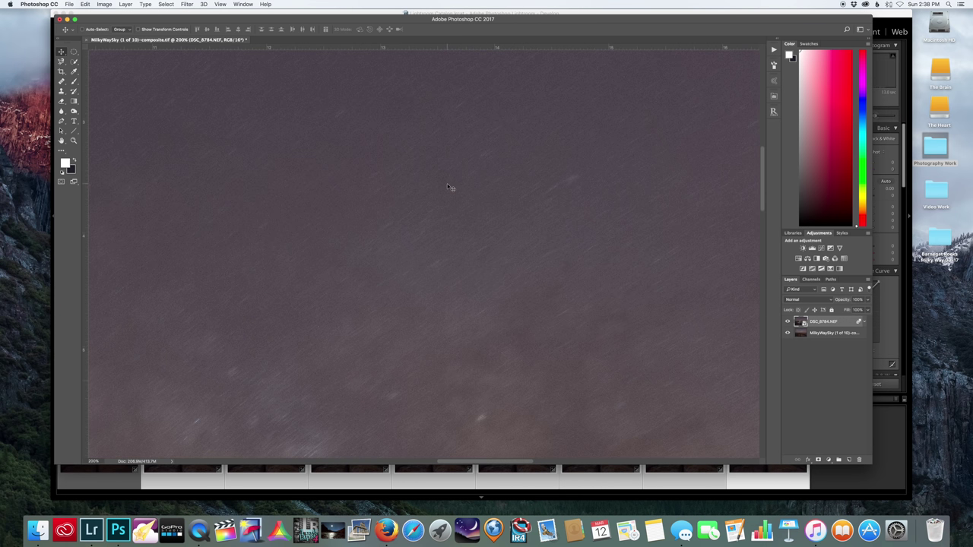
{"action": "scroll", "coordinate": [448, 187], "scroll_direction": "down", "scroll_amount": 5}
{"action": "scroll", "coordinate": [448, 187], "scroll_direction": "down", "scroll_amount": 5}
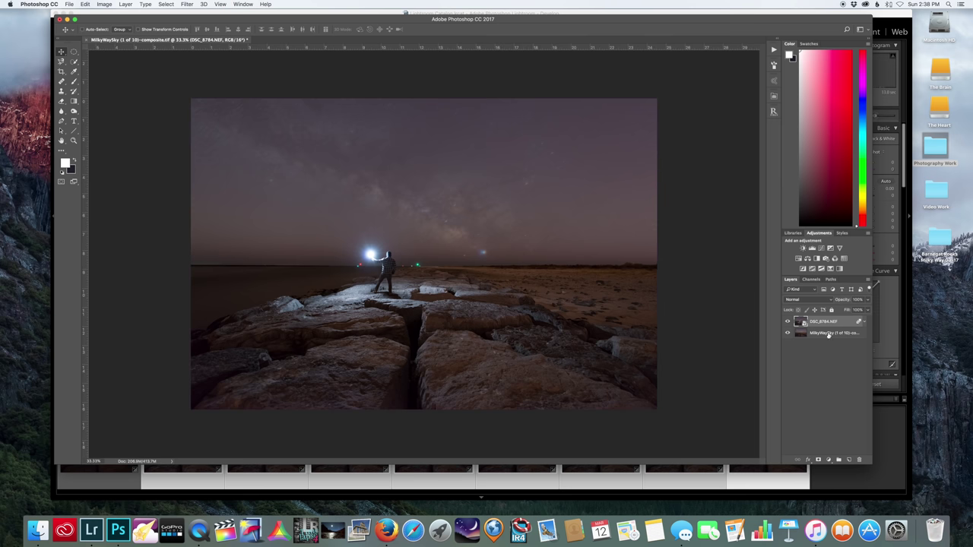
Duplicate the DSC_8784.NEF and MilkyWaySky composite layers, and move the composite copy between the two DSC_8784.NEF layers.
{"action": "left_click_drag", "start_coordinate": [825, 322], "coordinate": [848, 459]}
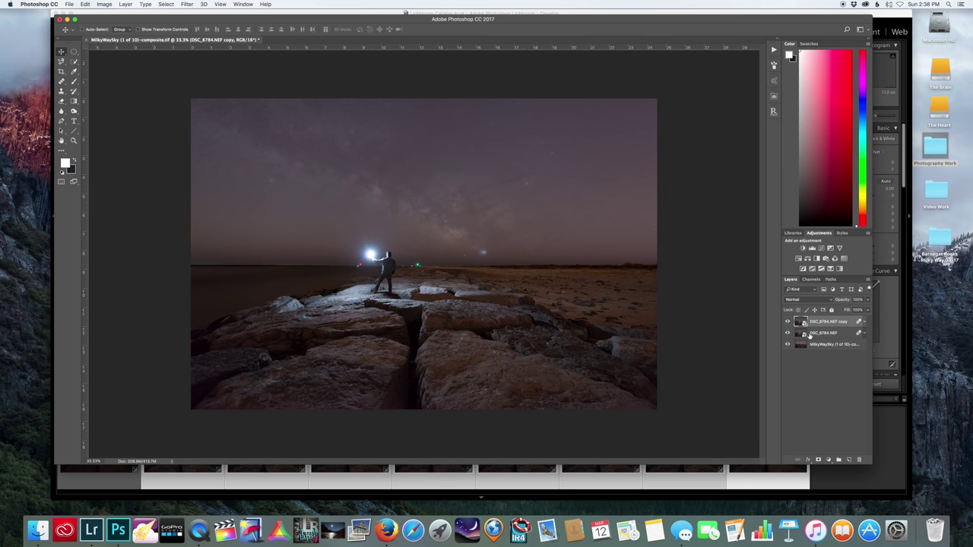
{"action": "left_click_drag", "start_coordinate": [820, 345], "coordinate": [849, 459]}
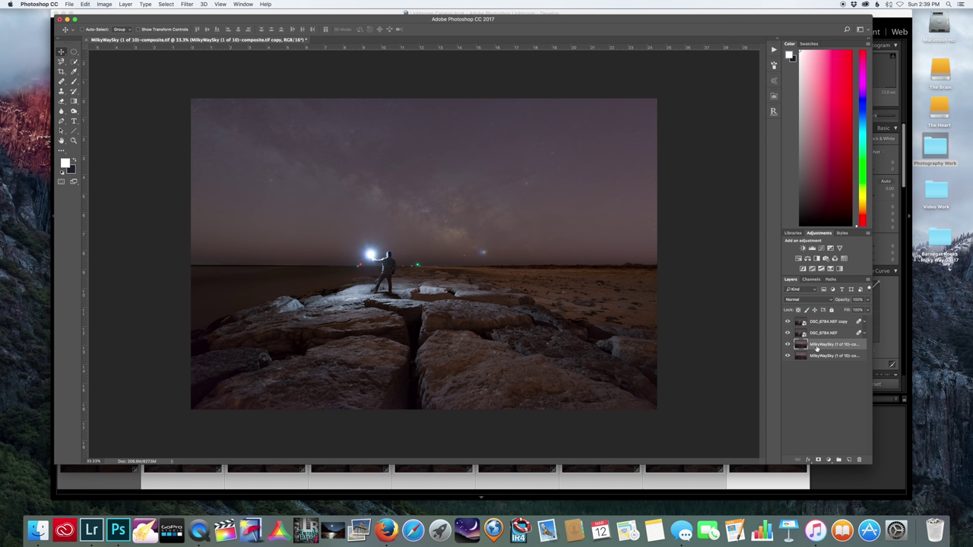
{"action": "left_click_drag", "start_coordinate": [817, 348], "coordinate": [846, 338]}
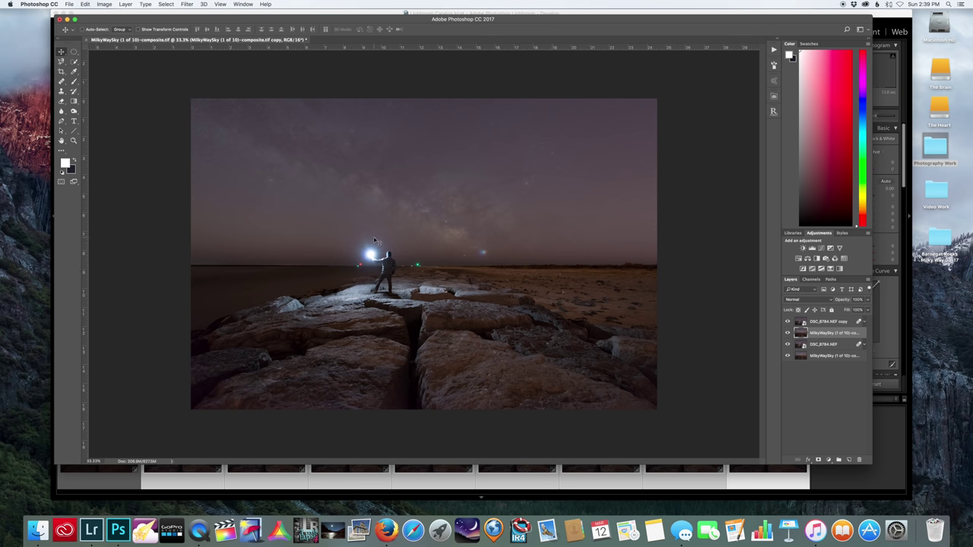
Add a white layer mask to the DSC_8784.NEF copy layer.
{"action": "key", "text": "super+equal"}
{"action": "key", "text": "super+equal"}
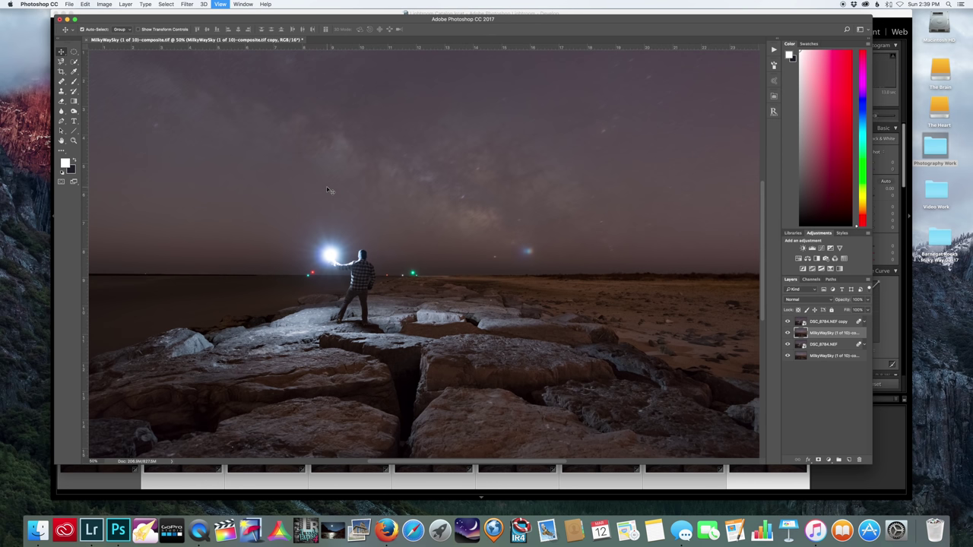
{"action": "scroll", "coordinate": [582, 288], "scroll_direction": "down", "scroll_amount": 5}
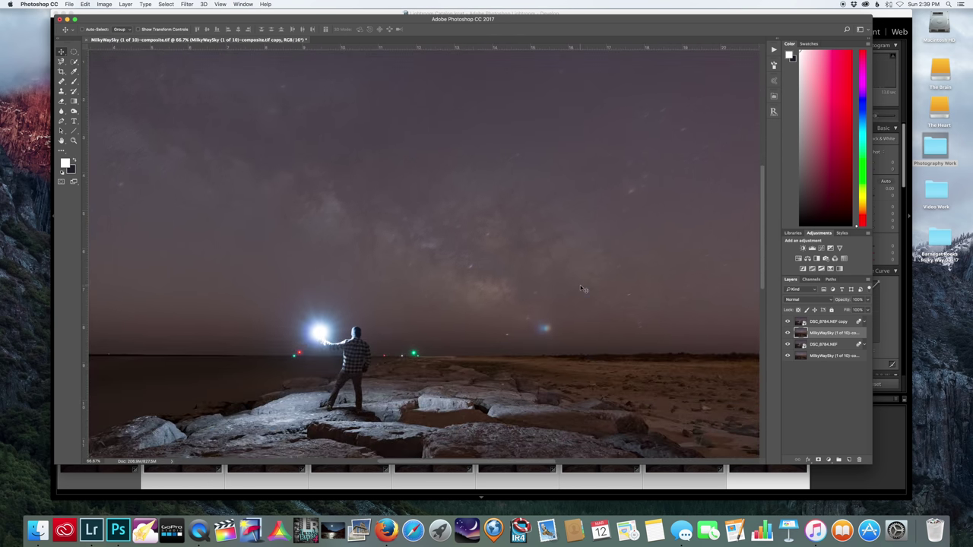
{"action": "left_click", "coordinate": [816, 323]}
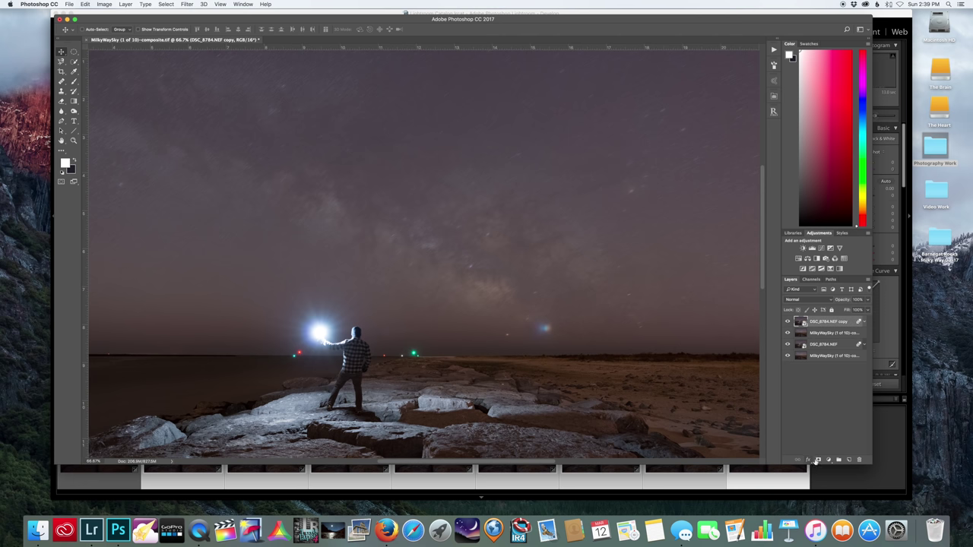
{"action": "left_click", "coordinate": [818, 460]}
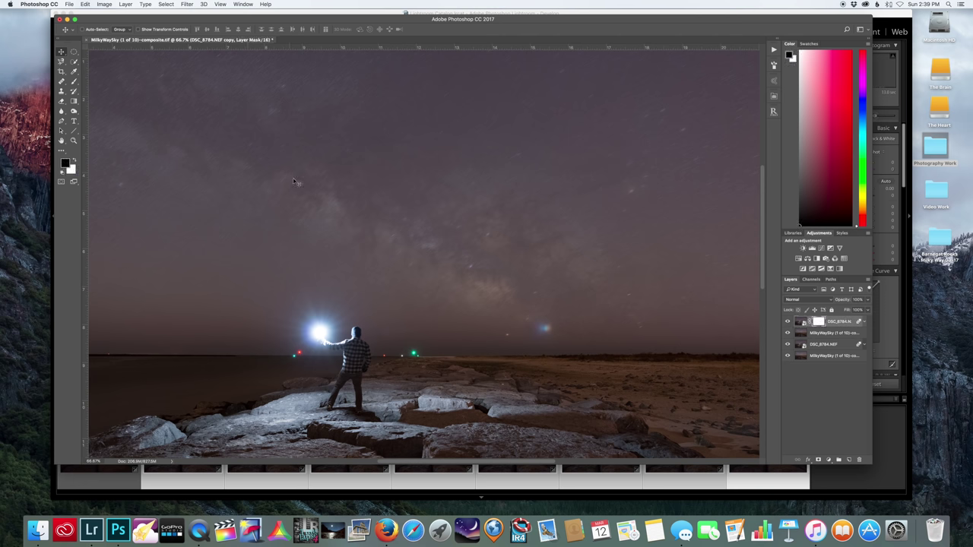
Toggle the masked DSC_8784.NEF copy off and on at 100% to compare its horizon with the sky composite over the water and the beach.
{"action": "scroll", "coordinate": [315, 183], "scroll_direction": "up", "scroll_amount": 5}
{"action": "scroll", "coordinate": [315, 183], "scroll_direction": "left", "scroll_amount": 8}
{"action": "scroll", "coordinate": [314, 190], "scroll_direction": "left", "scroll_amount": 2}
{"action": "scroll", "coordinate": [314, 190], "scroll_direction": "down", "scroll_amount": 2}
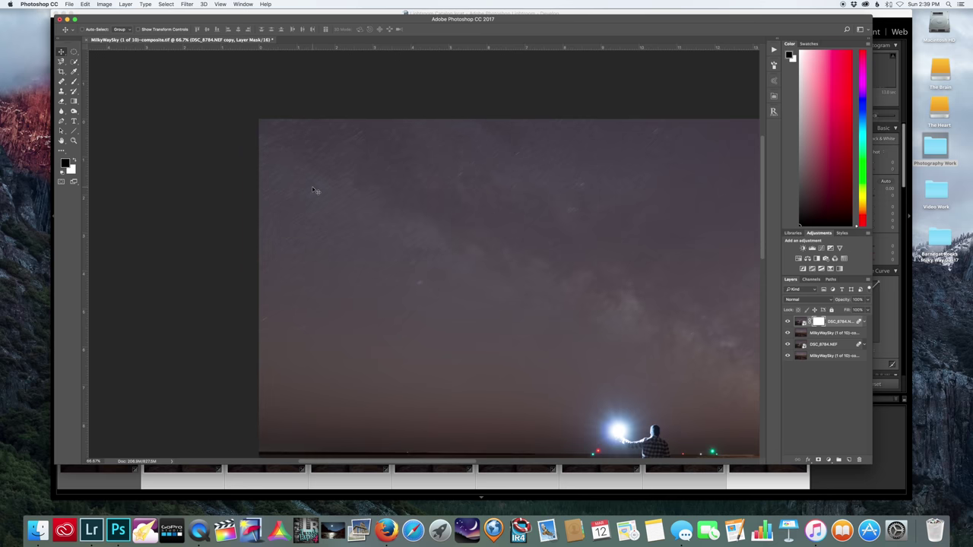
{"action": "scroll", "coordinate": [314, 190], "scroll_direction": "right", "scroll_amount": 3}
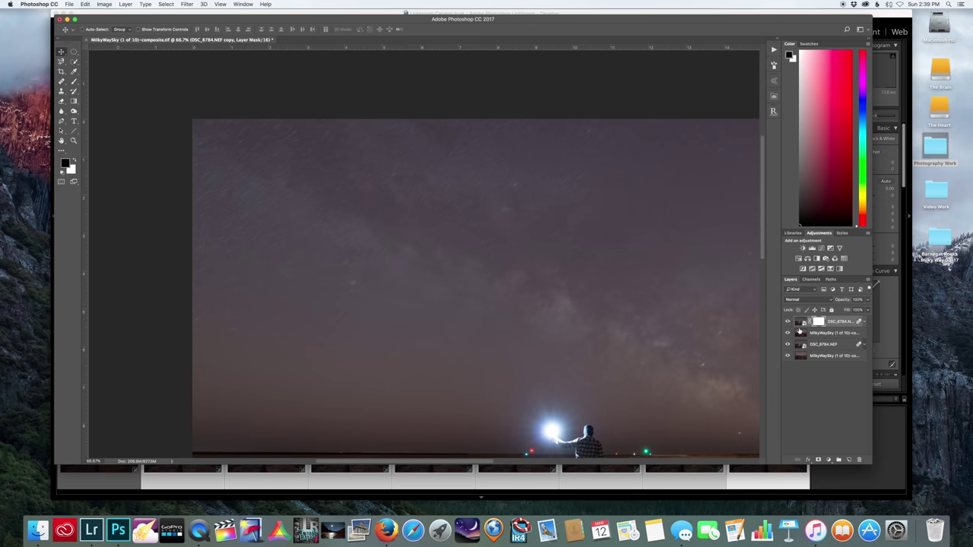
{"action": "scroll", "coordinate": [715, 321], "scroll_direction": "down", "scroll_amount": 3}
{"action": "key", "text": "super+plus"}
{"action": "scroll", "coordinate": [715, 321], "scroll_direction": "down", "scroll_amount": 5}
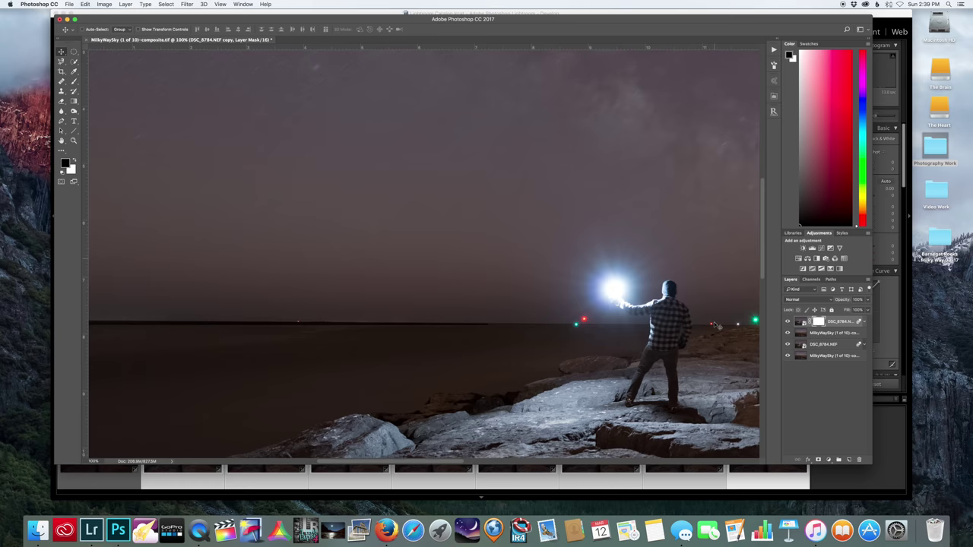
{"action": "scroll", "coordinate": [715, 325], "scroll_direction": "down", "scroll_amount": 1}
{"action": "left_click", "coordinate": [788, 321]}
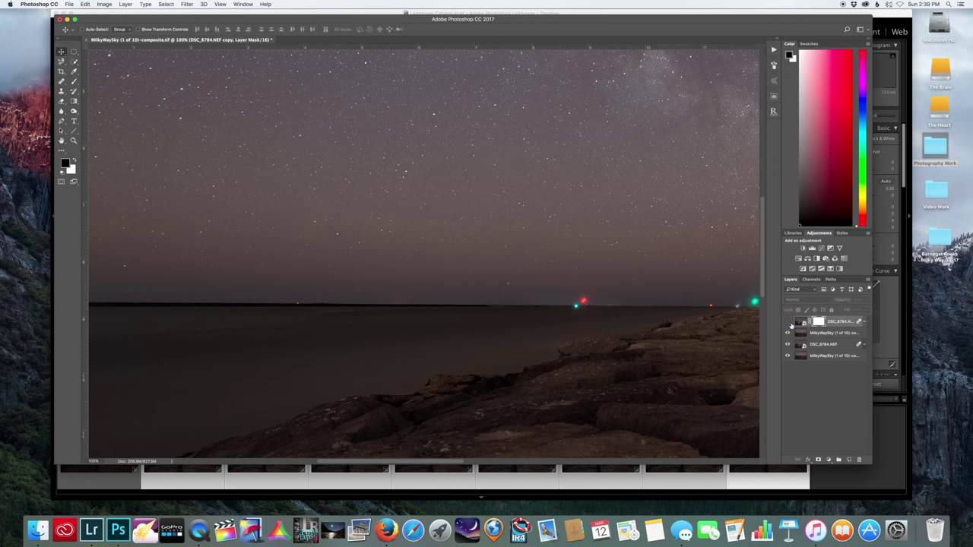
{"action": "left_click", "coordinate": [788, 322]}
{"action": "left_click", "coordinate": [788, 321]}
{"action": "left_click", "coordinate": [788, 322]}
{"action": "scroll", "coordinate": [750, 318], "scroll_direction": "right", "scroll_amount": 15}
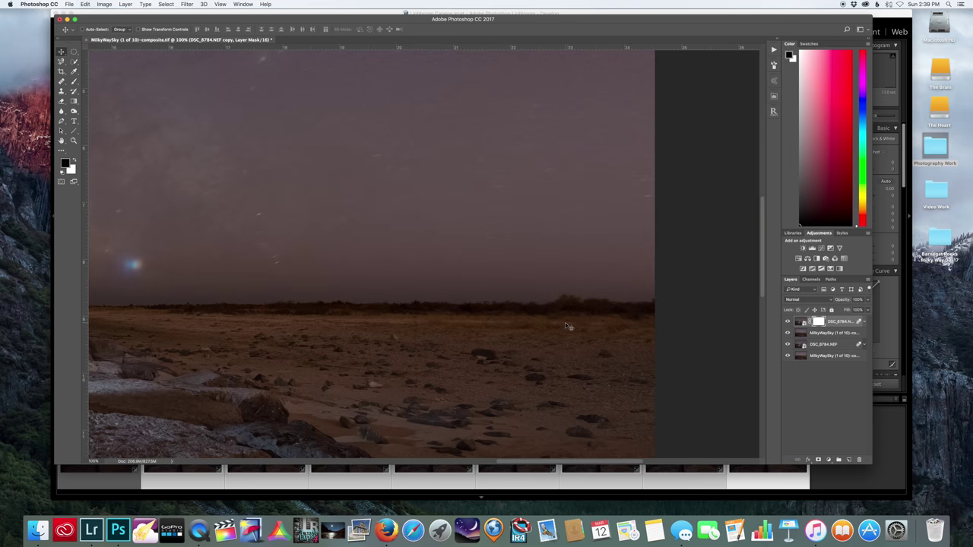
{"action": "left_click", "coordinate": [788, 321]}
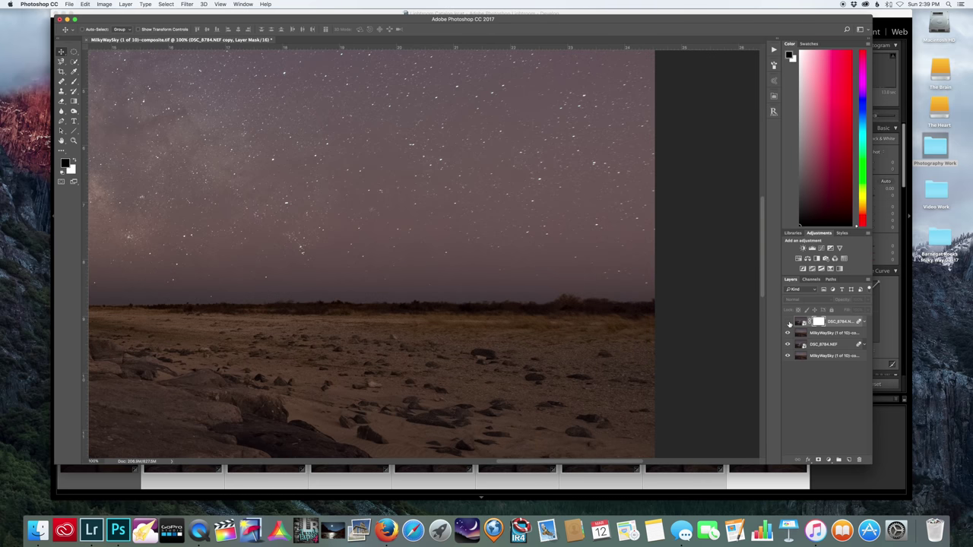
{"action": "left_click", "coordinate": [788, 321]}
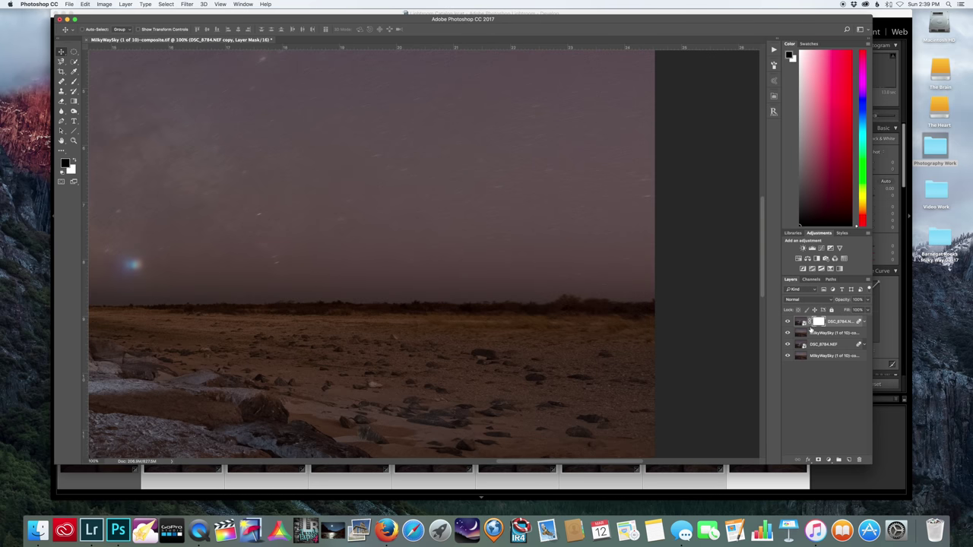
Set the blend mode of the DSC_8784.NEF copy layer to Difference.
{"action": "left_click", "coordinate": [801, 322]}
{"action": "left_click", "coordinate": [799, 299]}
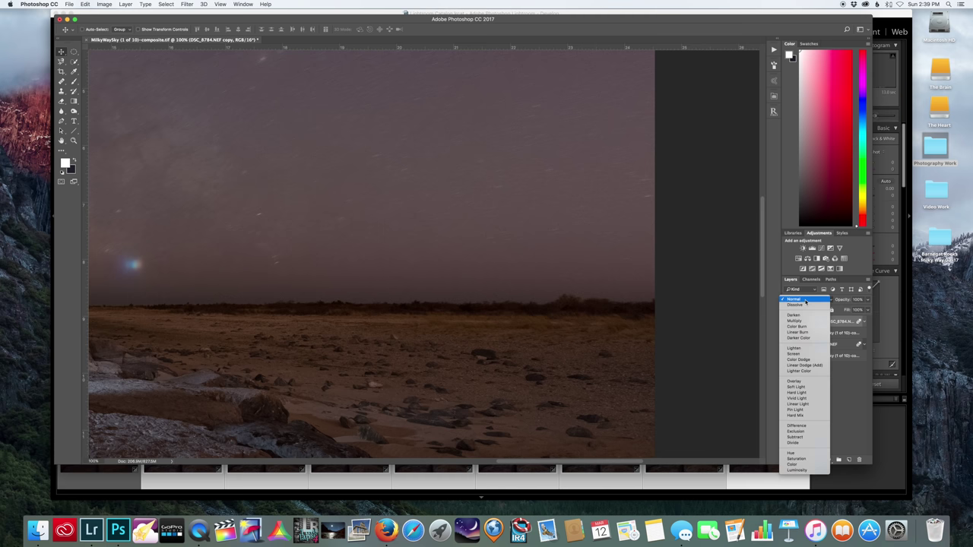
{"action": "left_click", "coordinate": [796, 425]}
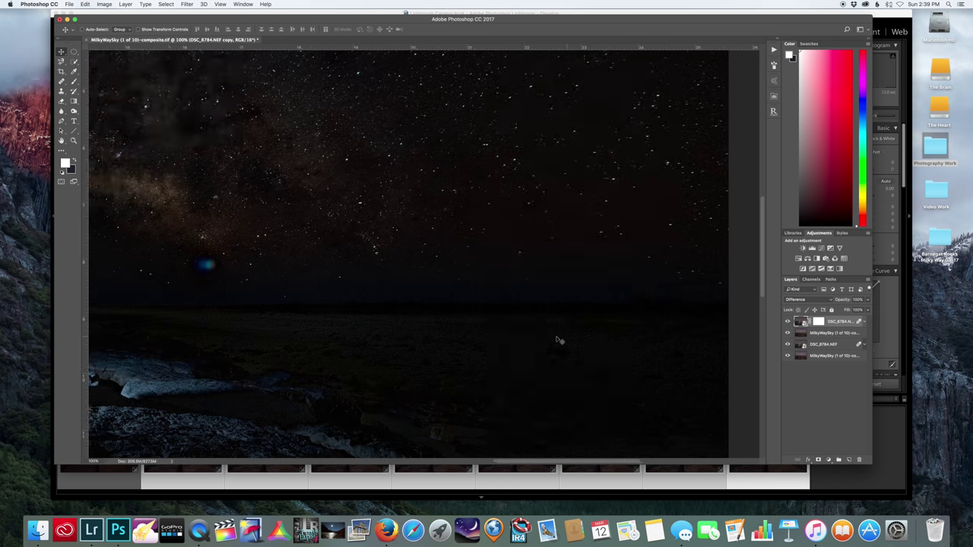
Examine the Difference blend along the horizon, the beach and the rocks for misalignment, and hide the DSC_8784.NEF copy.
{"action": "scroll", "coordinate": [559, 341], "scroll_direction": "left", "scroll_amount": 5}
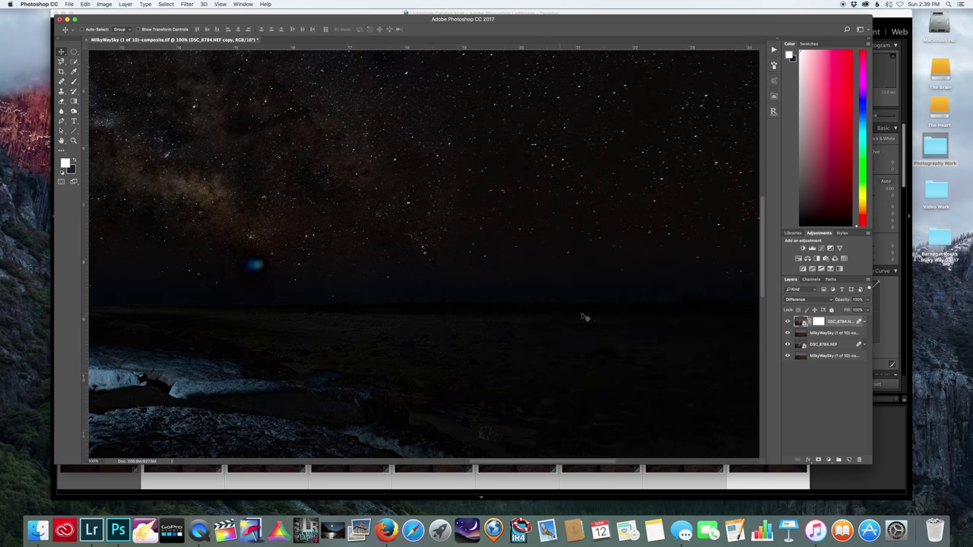
{"action": "scroll", "coordinate": [621, 355], "scroll_direction": "down", "scroll_amount": 5}
{"action": "scroll", "coordinate": [625, 355], "scroll_direction": "up", "scroll_amount": 5}
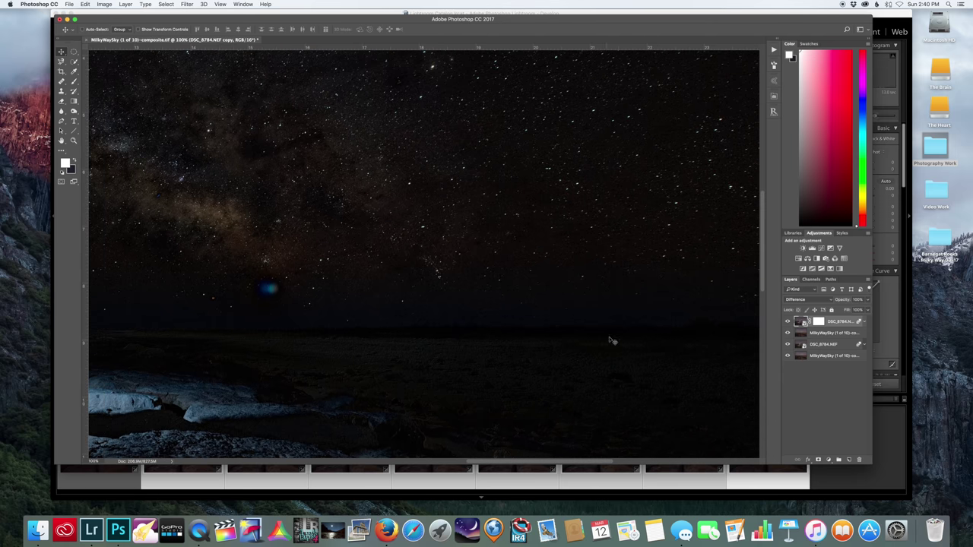
{"action": "scroll", "coordinate": [669, 343], "scroll_direction": "left", "scroll_amount": 10}
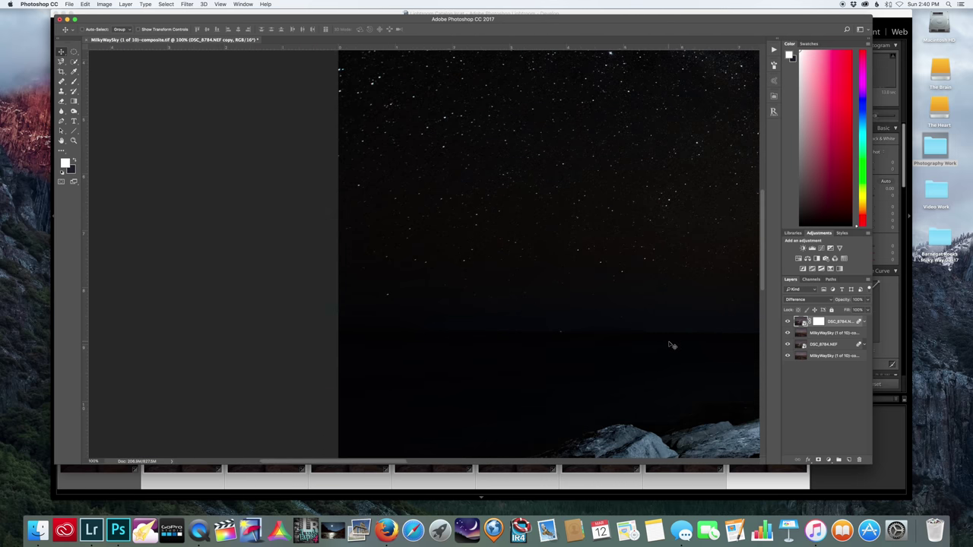
{"action": "scroll", "coordinate": [668, 342], "scroll_direction": "right", "scroll_amount": 15}
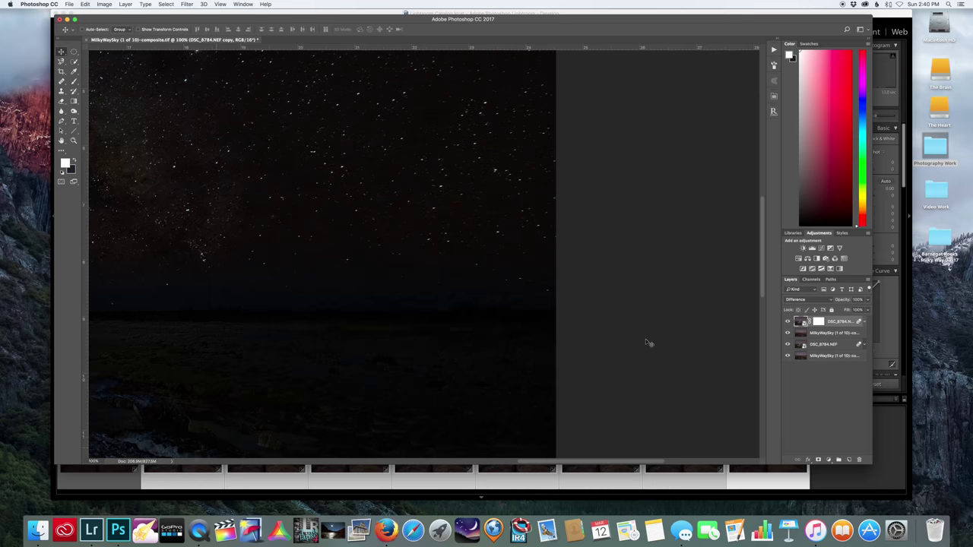
{"action": "scroll", "coordinate": [646, 343], "scroll_direction": "left", "scroll_amount": 5}
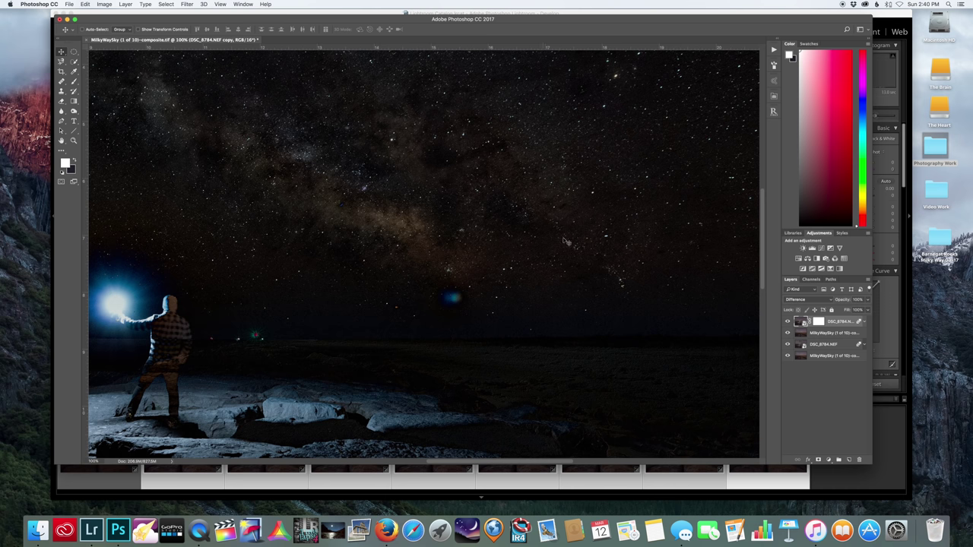
{"action": "scroll", "coordinate": [509, 289], "scroll_direction": "down", "scroll_amount": 5}
{"action": "scroll", "coordinate": [510, 289], "scroll_direction": "left", "scroll_amount": 8}
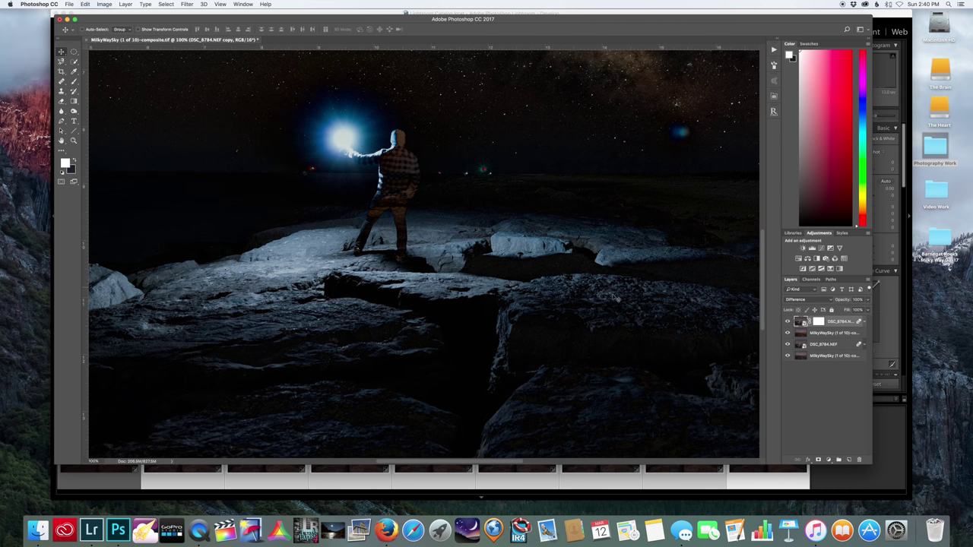
{"action": "left_click", "coordinate": [788, 322]}
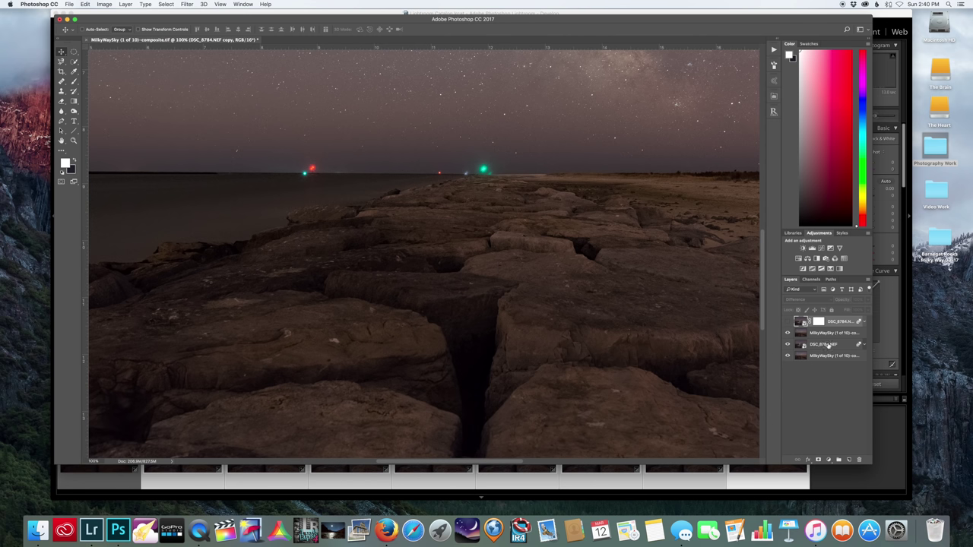
Show the masked DSC_8784.NEF copy layer again and set its blend mode to Normal.
{"action": "left_click", "coordinate": [788, 322]}
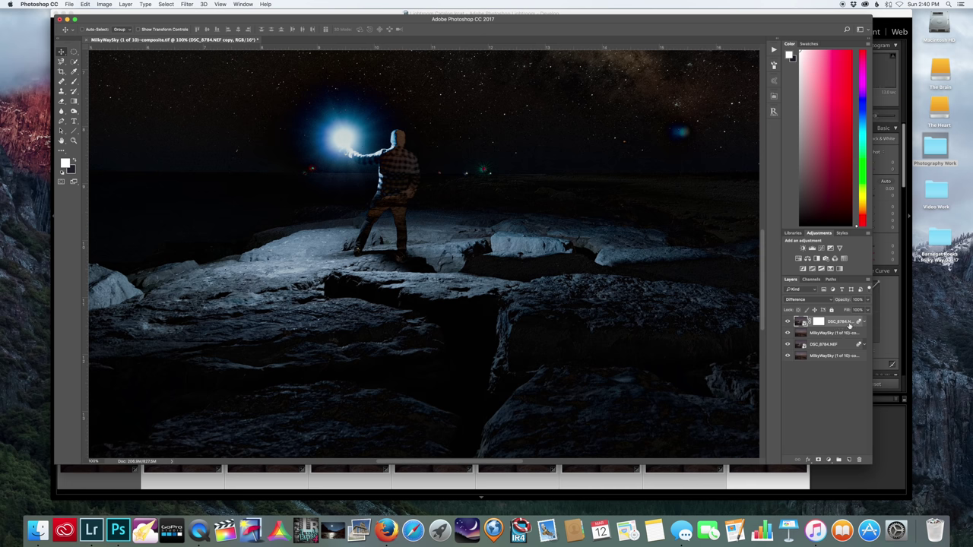
{"action": "left_click", "coordinate": [825, 300]}
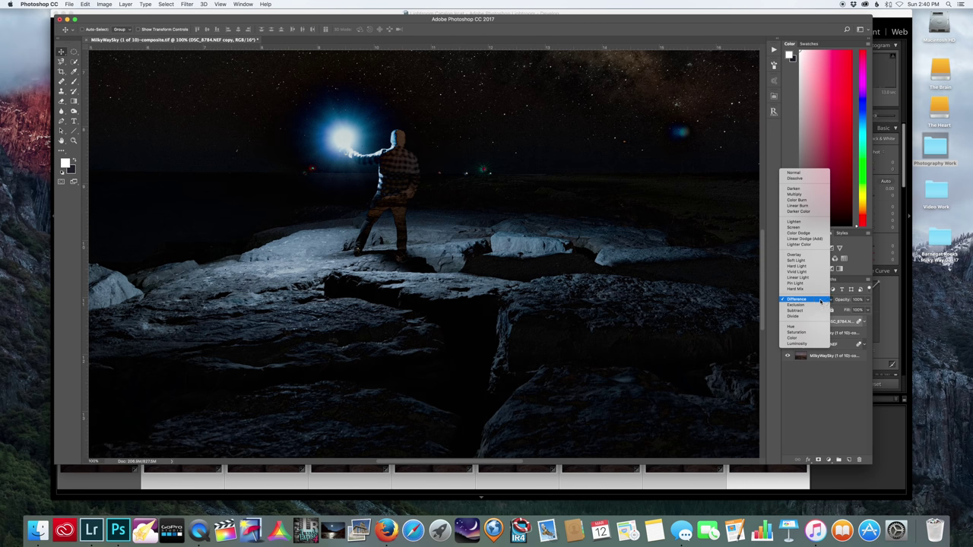
{"action": "left_click", "coordinate": [807, 174]}
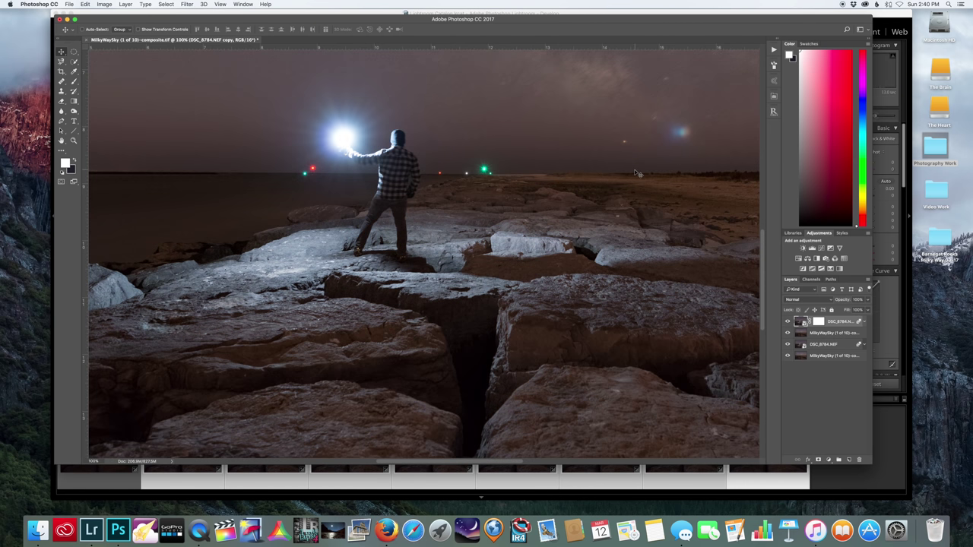
Target the DSC_8784.NEF copy layer's mask and set up a hard black Brush of 1400 px.
{"action": "key", "text": "super+minus"}
{"action": "key", "text": "super+minus"}
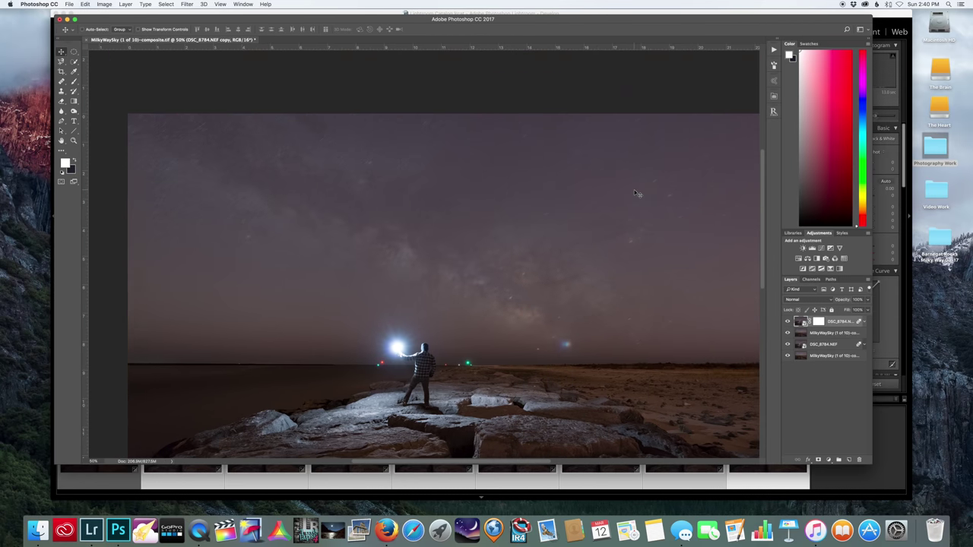
{"action": "key", "text": "super+minus"}
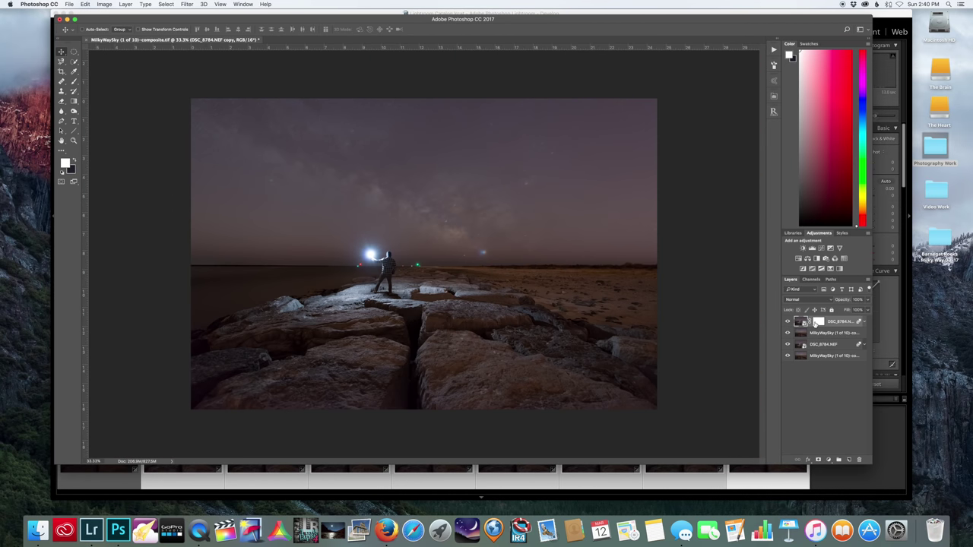
{"action": "left_click", "coordinate": [817, 322]}
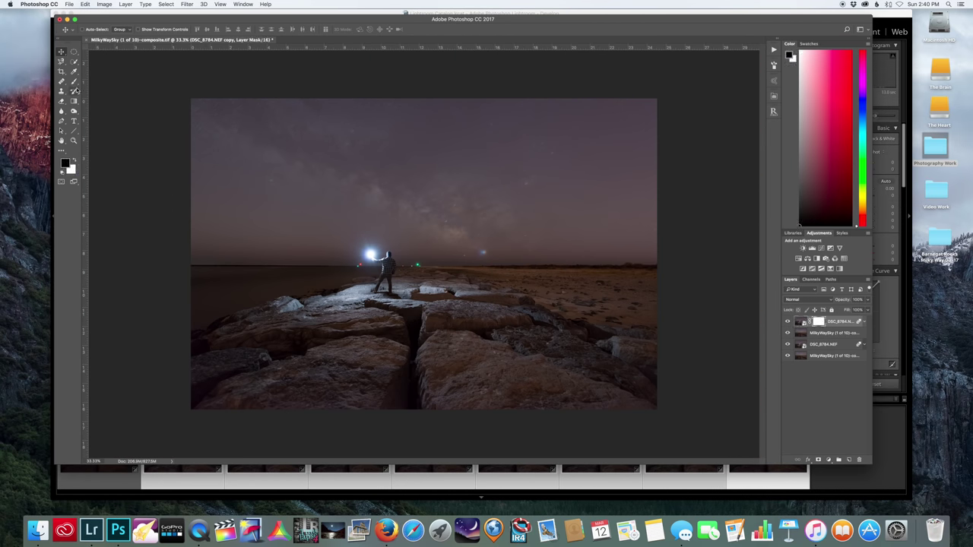
{"action": "left_click", "coordinate": [74, 81]}
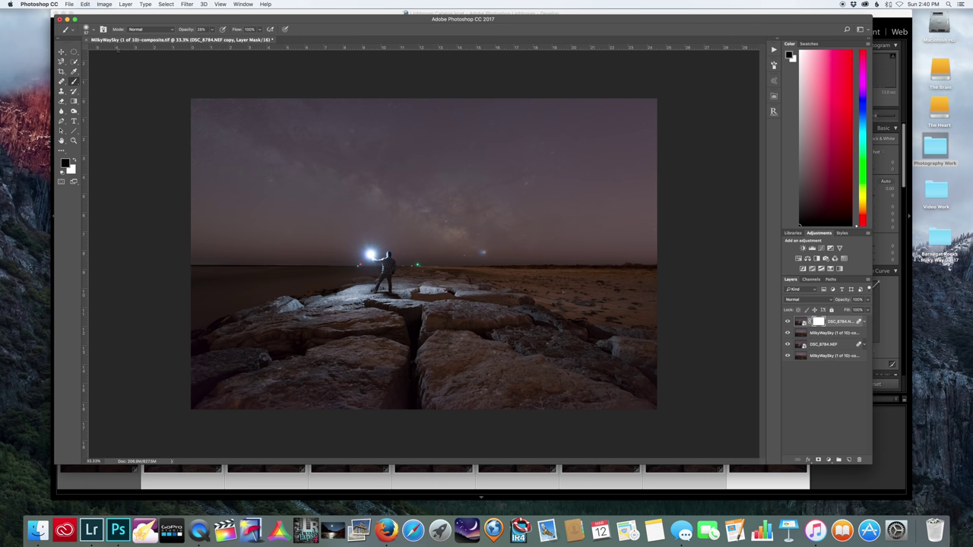
{"action": "left_click", "coordinate": [87, 32]}
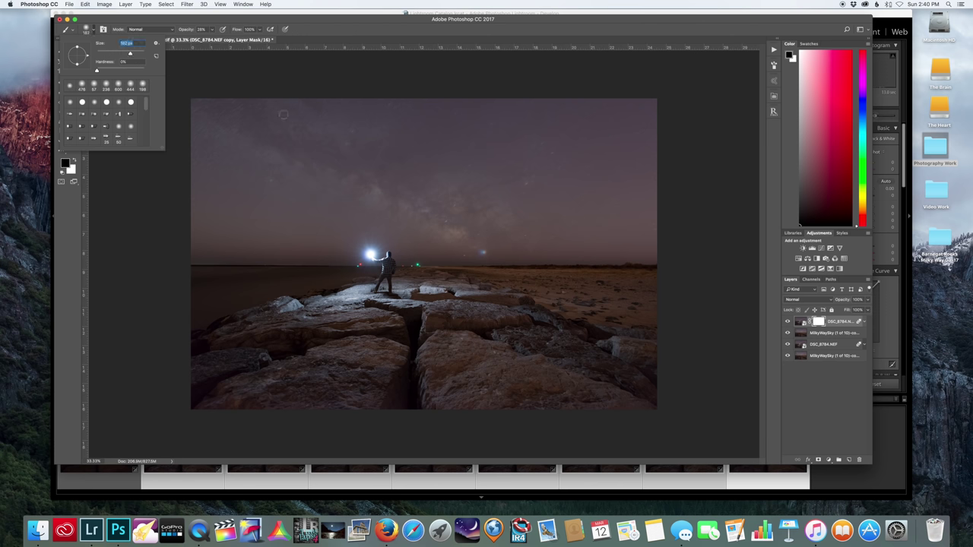
{"action": "mouse_move", "coordinate": [134, 53]}
{"action": "left_mouse_down"}
{"action": "mouse_move", "coordinate": [149, 72]}
{"action": "mouse_move", "coordinate": [140, 55]}
{"action": "left_mouse_up"}
{"action": "left_click", "coordinate": [228, 119]}
Set the brush opacity to 100% and paint black on the mask across the upper and middle sky.
{"action": "left_click", "coordinate": [212, 31]}
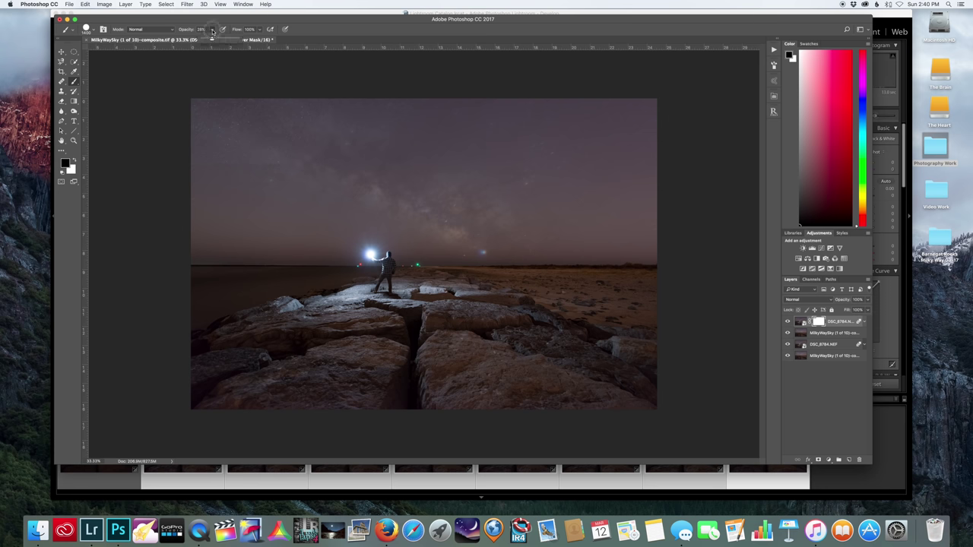
{"action": "left_click_drag", "start_coordinate": [241, 40], "coordinate": [262, 41]}
{"action": "left_click_drag", "start_coordinate": [227, 133], "coordinate": [662, 130]}
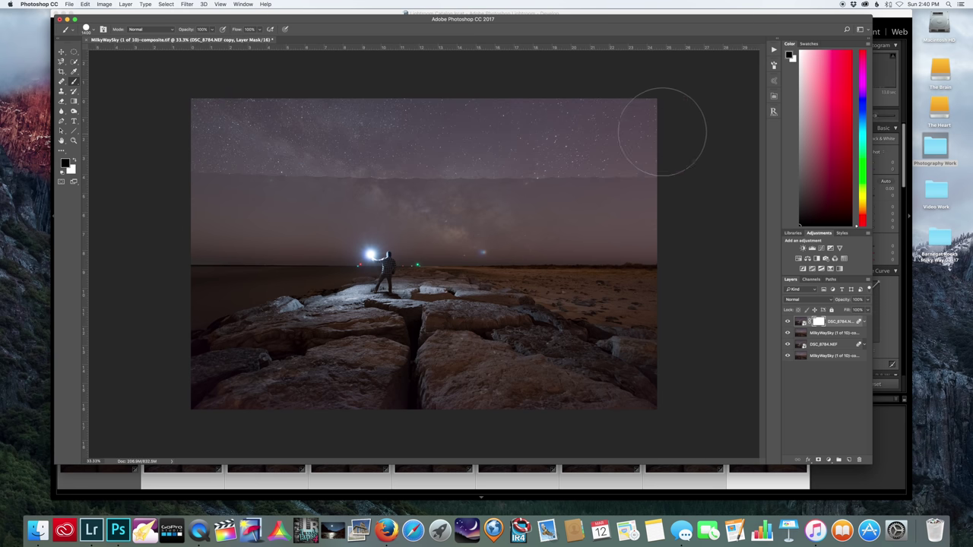
{"action": "mouse_move", "coordinate": [147, 127]}
{"action": "left_mouse_down"}
{"action": "mouse_move", "coordinate": [651, 164]}
{"action": "mouse_move", "coordinate": [190, 152]}
{"action": "mouse_move", "coordinate": [651, 187]}
{"action": "mouse_move", "coordinate": [464, 169]}
{"action": "mouse_move", "coordinate": [198, 183]}
{"action": "mouse_move", "coordinate": [400, 164]}
{"action": "mouse_move", "coordinate": [527, 165]}
{"action": "left_mouse_up"}
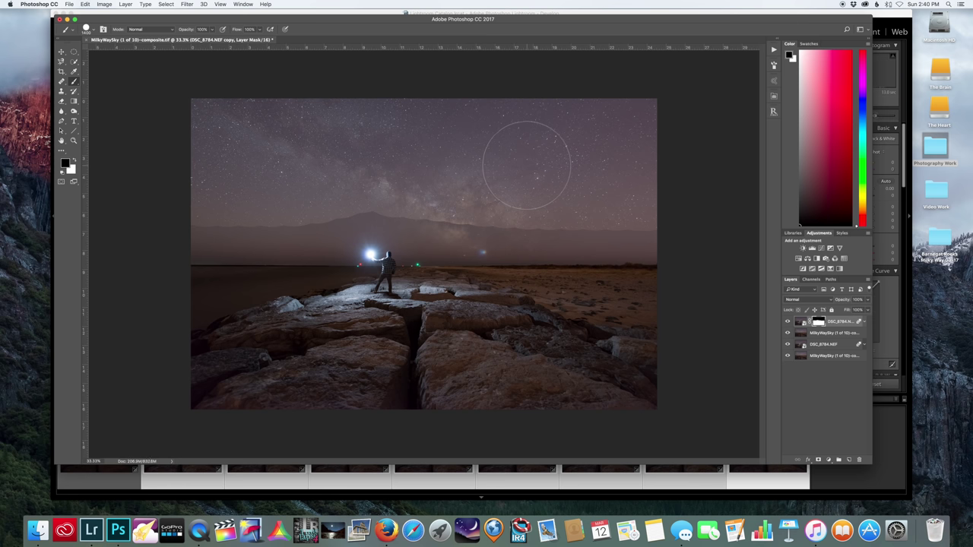
Reduce the brush to 400 px and paint black on the mask over the lower sky above the water at the image's left side.
{"action": "key", "text": "super+equal"}
{"action": "key", "text": "super+equal"}
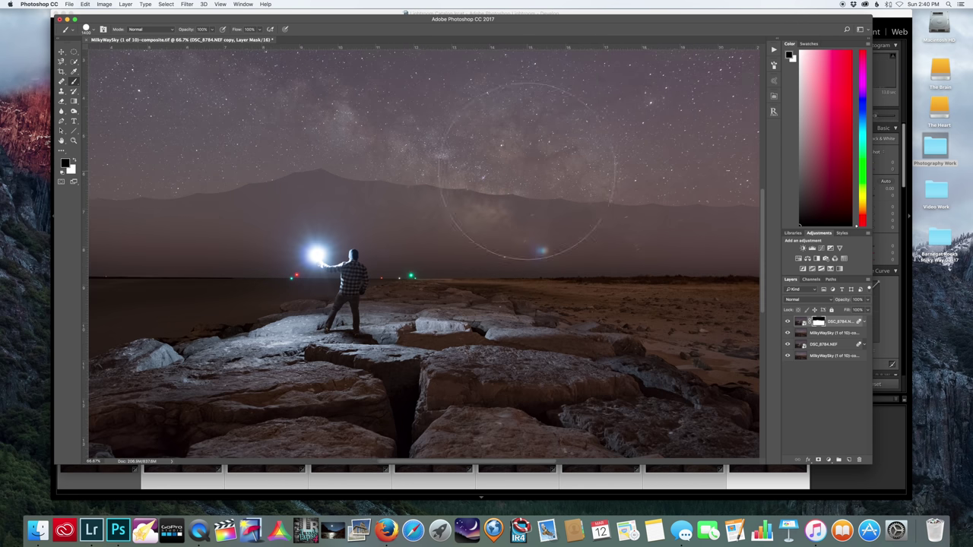
{"action": "scroll", "coordinate": [527, 172], "scroll_direction": "left", "scroll_amount": 5}
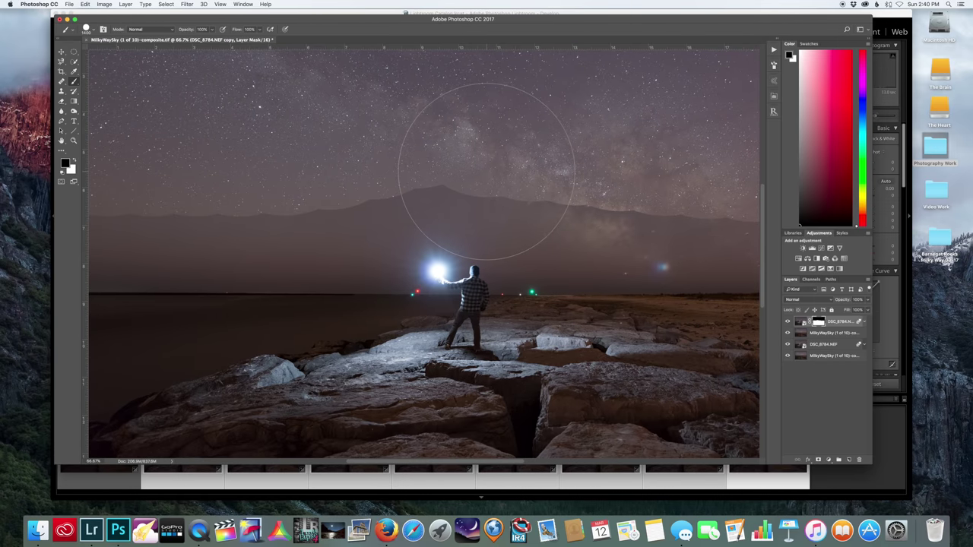
{"action": "key", "text": "bracketleft"}
{"action": "key", "text": "bracketleft"}
{"action": "key", "text": "bracketleft"}
{"action": "key", "text": "bracketleft"}
{"action": "key", "text": "bracketleft"}
{"action": "key", "text": "bracketleft"}
{"action": "key", "text": "bracketleft"}
{"action": "scroll", "coordinate": [487, 173], "scroll_direction": "left", "scroll_amount": 7}
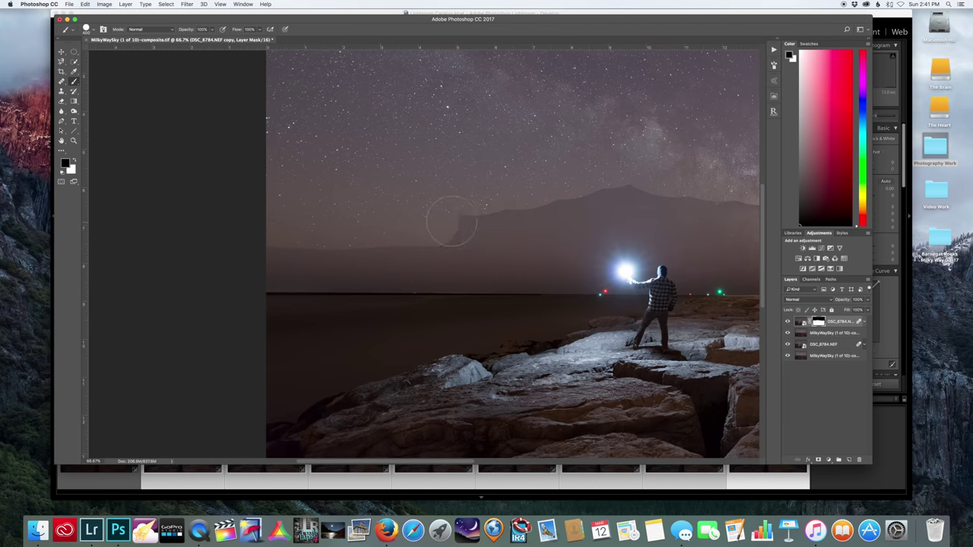
{"action": "mouse_move", "coordinate": [451, 221]}
{"action": "left_mouse_down"}
{"action": "mouse_move", "coordinate": [537, 218]}
{"action": "mouse_move", "coordinate": [542, 235]}
{"action": "mouse_move", "coordinate": [260, 252]}
{"action": "mouse_move", "coordinate": [469, 243]}
{"action": "left_mouse_up"}
Paint black on the mask over the sky beside and above the light held by the standing figure.
{"action": "scroll", "coordinate": [469, 243], "scroll_direction": "right", "scroll_amount": 6}
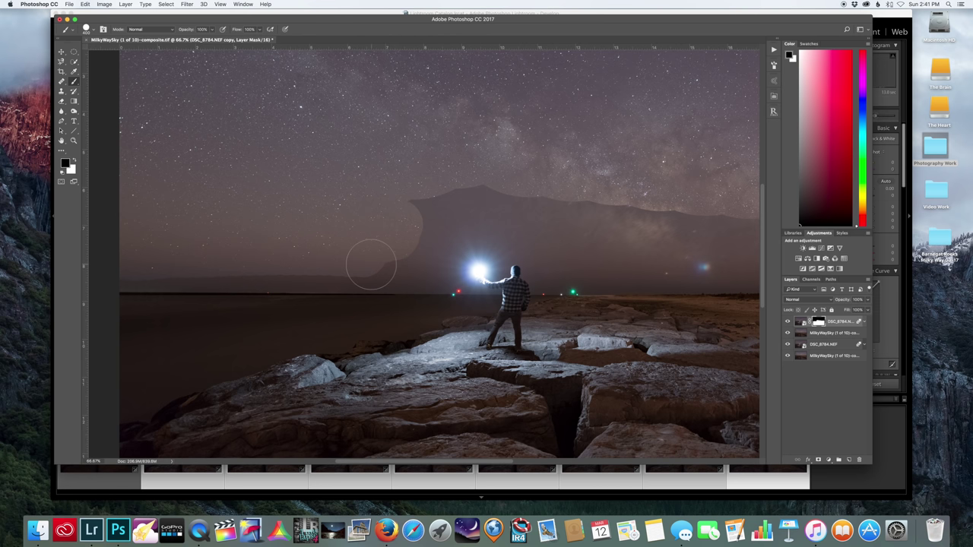
{"action": "scroll", "coordinate": [403, 265], "scroll_direction": "left", "scroll_amount": 3}
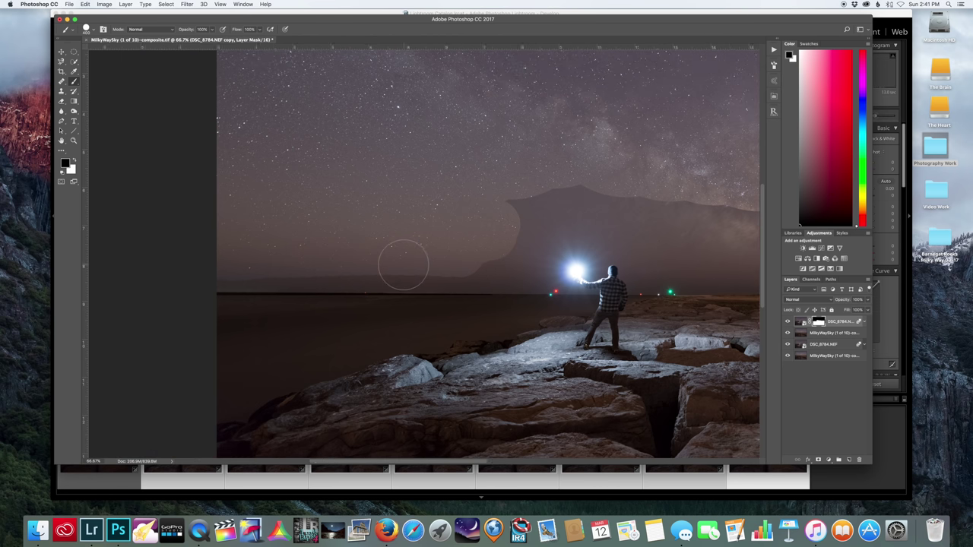
{"action": "scroll", "coordinate": [297, 262], "scroll_direction": "right", "scroll_amount": 6}
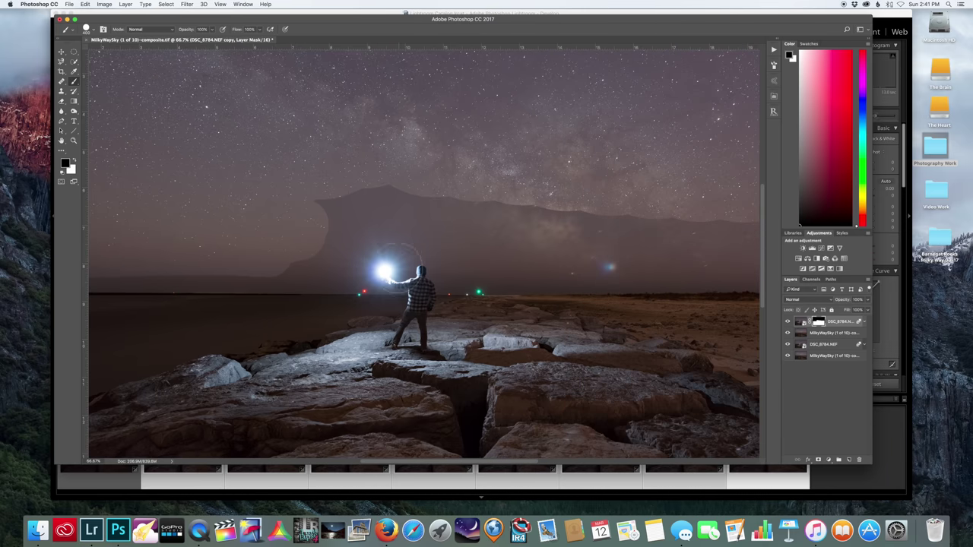
{"action": "scroll", "coordinate": [361, 235], "scroll_direction": "right", "scroll_amount": 4}
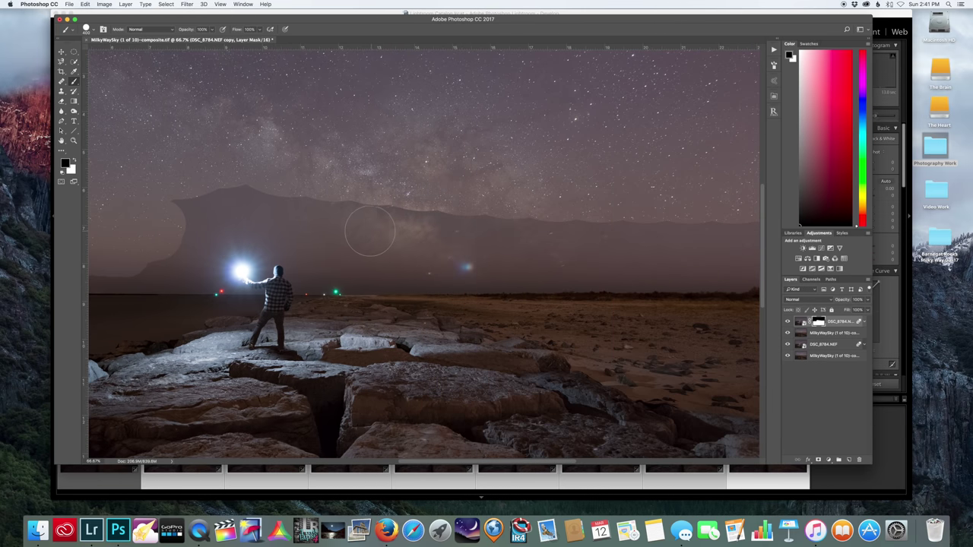
{"action": "scroll", "coordinate": [354, 231], "scroll_direction": "left", "scroll_amount": 5}
{"action": "mouse_move", "coordinate": [343, 233]}
{"action": "left_mouse_down"}
{"action": "mouse_move", "coordinate": [367, 241]}
{"action": "mouse_move", "coordinate": [366, 260]}
{"action": "mouse_move", "coordinate": [402, 226]}
{"action": "mouse_move", "coordinate": [473, 221]}
{"action": "mouse_move", "coordinate": [389, 202]}
{"action": "mouse_move", "coordinate": [471, 202]}
{"action": "left_mouse_up"}
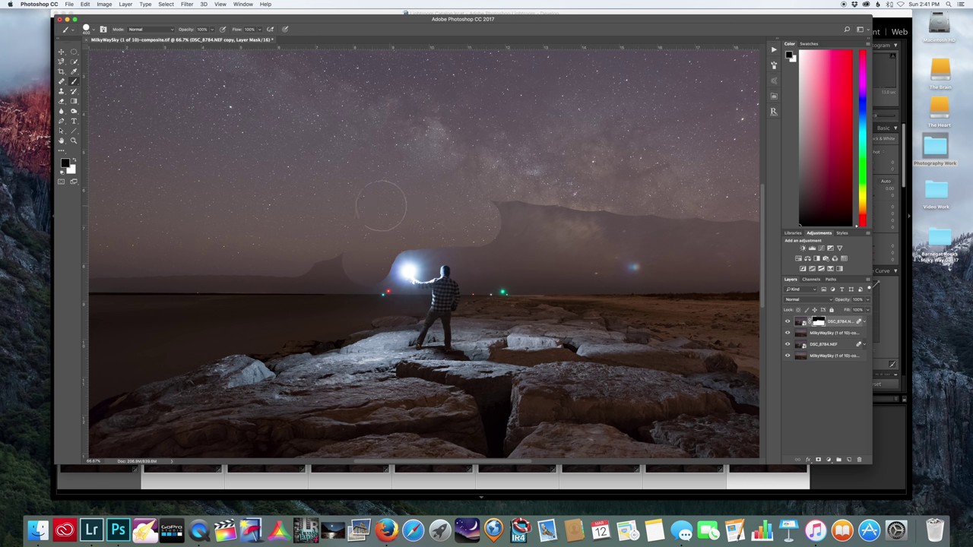
Paint black on the mask over the lower sky above the beach, extending to the image's right edge.
{"action": "scroll", "coordinate": [410, 220], "scroll_direction": "right", "scroll_amount": 5}
{"action": "mouse_move", "coordinate": [327, 235]}
{"action": "left_mouse_down"}
{"action": "mouse_move", "coordinate": [641, 230]}
{"action": "mouse_move", "coordinate": [533, 241]}
{"action": "mouse_move", "coordinate": [653, 233]}
{"action": "mouse_move", "coordinate": [442, 230]}
{"action": "mouse_move", "coordinate": [659, 248]}
{"action": "mouse_move", "coordinate": [293, 256]}
{"action": "left_mouse_up"}
{"action": "scroll", "coordinate": [534, 242], "scroll_direction": "right", "scroll_amount": 3}
{"action": "scroll", "coordinate": [534, 242], "scroll_direction": "right", "scroll_amount": 3}
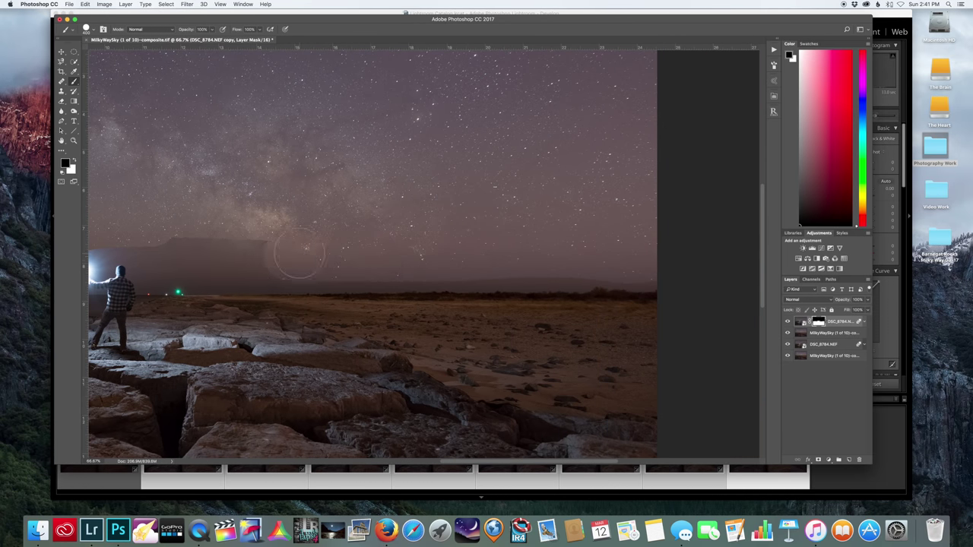
Paint black on the mask over the leftover foreground sky on both sides of the figure, keeping the light's glow.
{"action": "scroll", "coordinate": [293, 256], "scroll_direction": "left", "scroll_amount": 10}
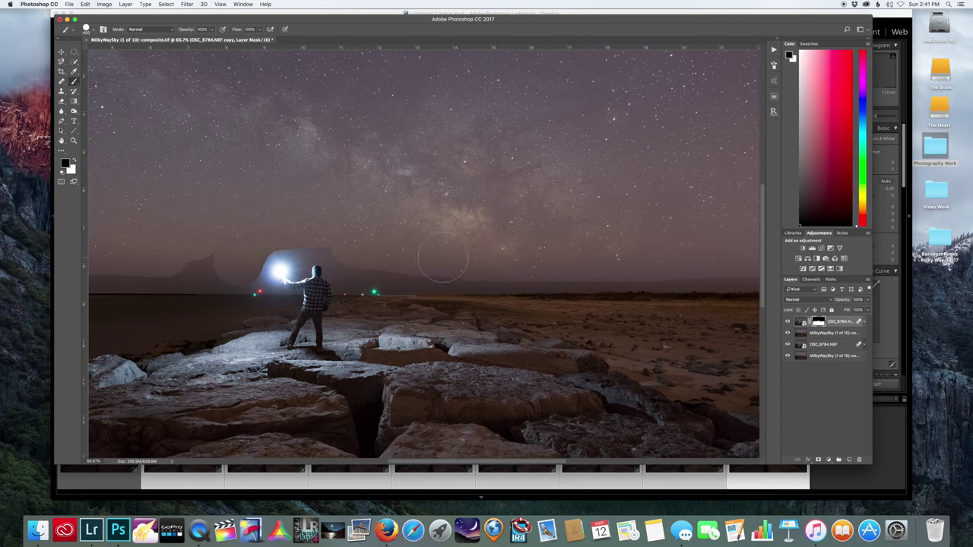
{"action": "scroll", "coordinate": [386, 256], "scroll_direction": "left", "scroll_amount": 10}
{"action": "mouse_move", "coordinate": [389, 256]}
{"action": "left_mouse_down"}
{"action": "mouse_move", "coordinate": [413, 265]}
{"action": "mouse_move", "coordinate": [86, 261]}
{"action": "mouse_move", "coordinate": [413, 271]}
{"action": "mouse_move", "coordinate": [428, 261]}
{"action": "left_mouse_up"}
{"action": "scroll", "coordinate": [428, 260], "scroll_direction": "right", "scroll_amount": 5}
Reduce the brush size further and mask out the remaining sky strips close to the glow and along the water and beach horizon.
{"action": "left_click", "coordinate": [93, 31]}
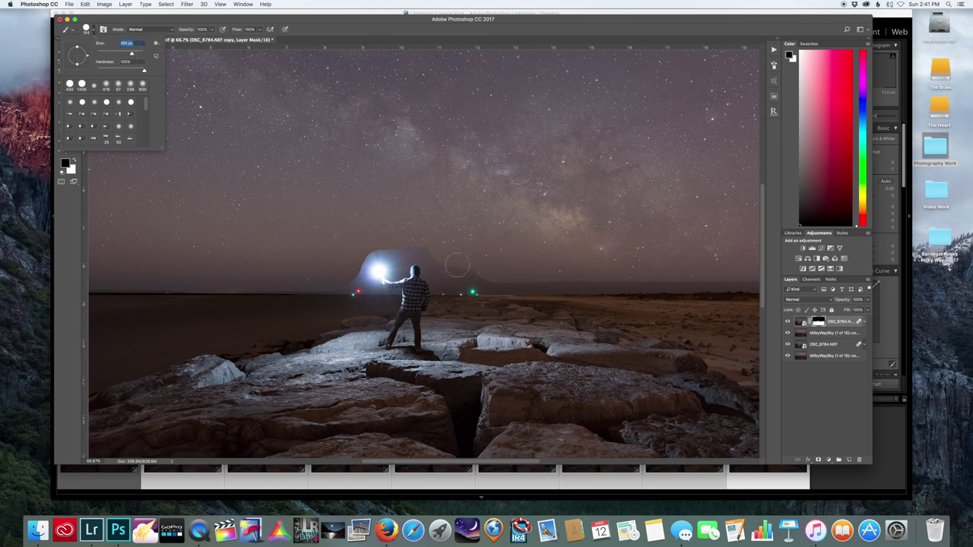
{"action": "key", "text": "Return"}
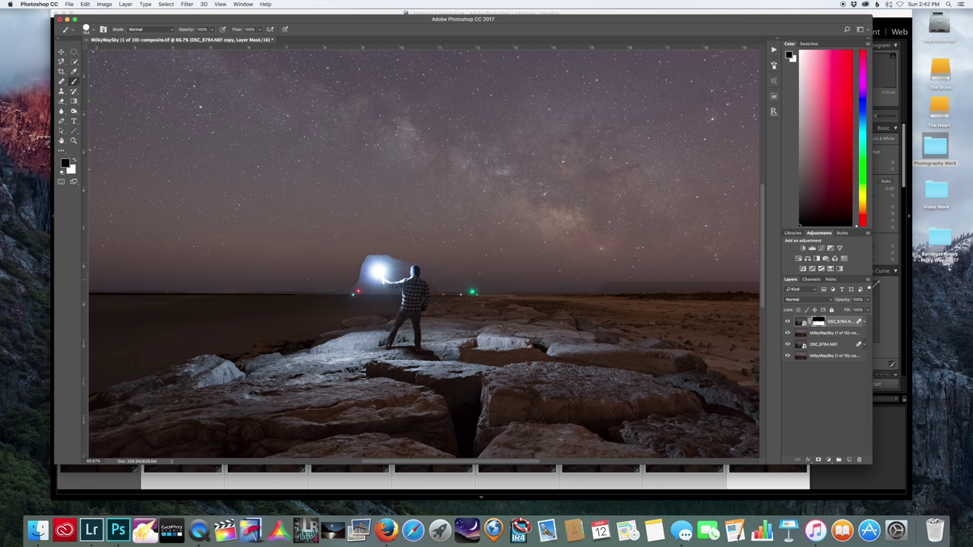
{"action": "scroll", "coordinate": [467, 268], "scroll_direction": "right", "scroll_amount": 5}
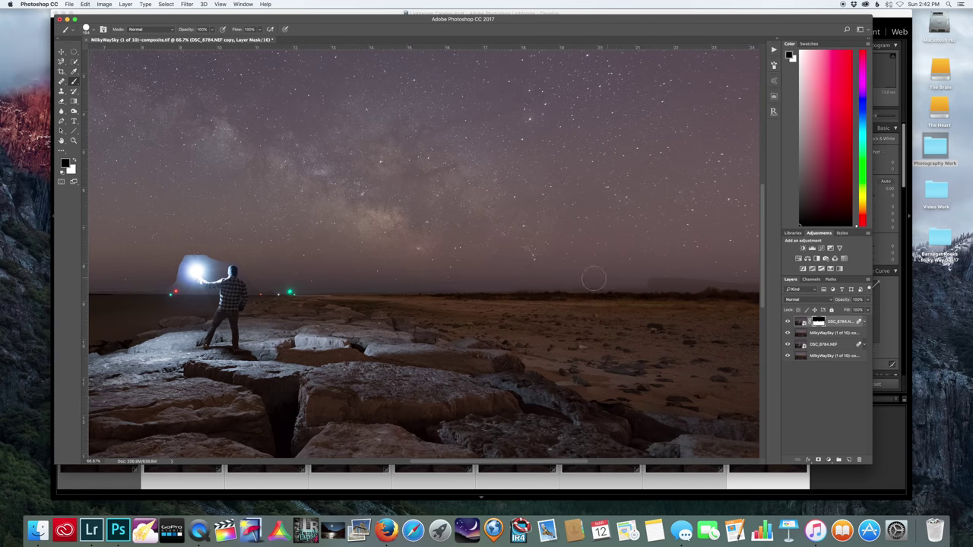
{"action": "scroll", "coordinate": [654, 278], "scroll_direction": "right", "scroll_amount": 5}
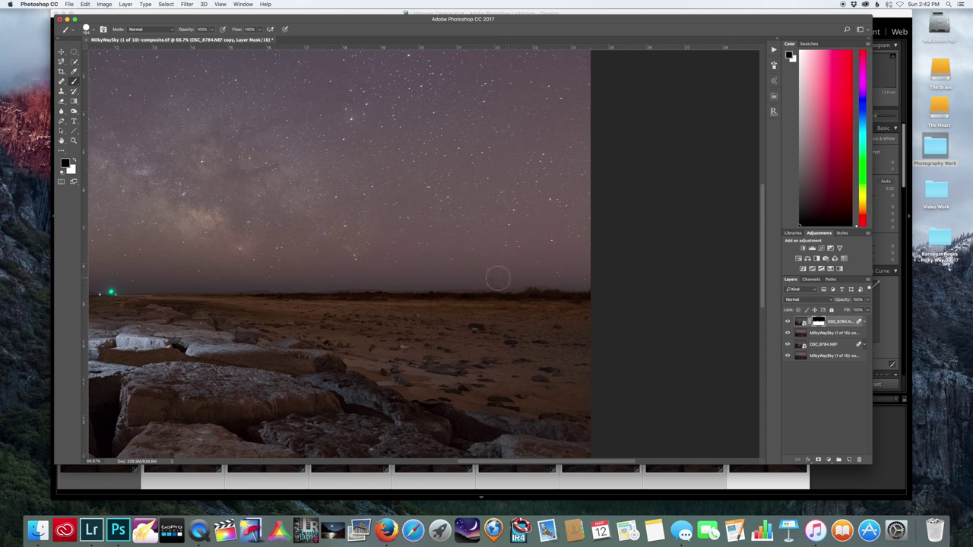
{"action": "scroll", "coordinate": [466, 270], "scroll_direction": "left", "scroll_amount": 3}
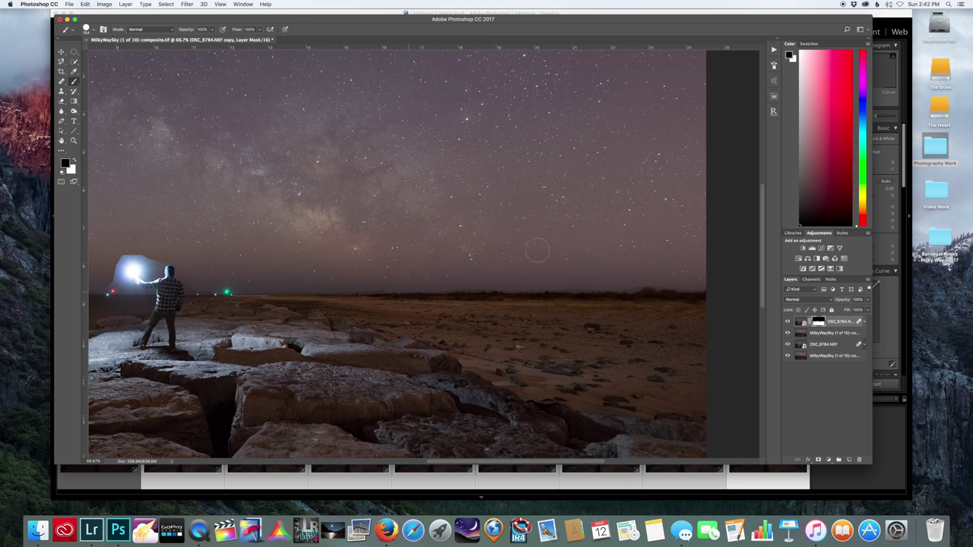
{"action": "scroll", "coordinate": [540, 252], "scroll_direction": "left", "scroll_amount": 10}
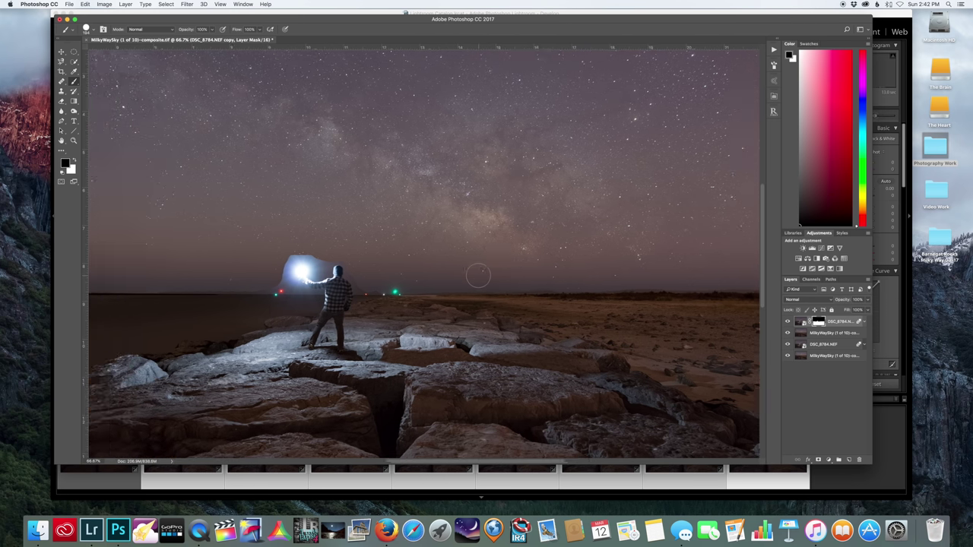
{"action": "scroll", "coordinate": [478, 275], "scroll_direction": "left", "scroll_amount": 6}
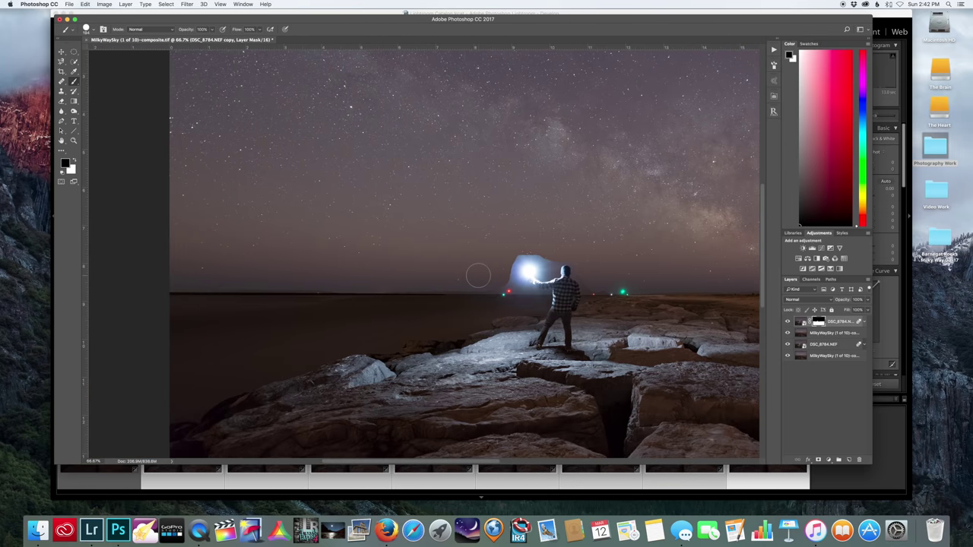
{"action": "scroll", "coordinate": [381, 283], "scroll_direction": "right", "scroll_amount": 10}
{"action": "scroll", "coordinate": [614, 278], "scroll_direction": "left", "scroll_amount": 5}
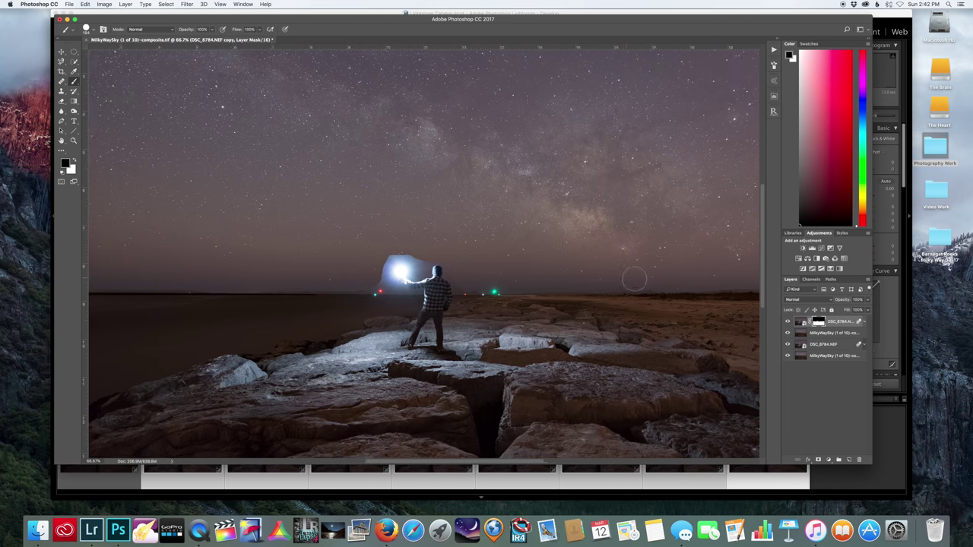
Open the DSC_8784.NEF copy layer's mask in Select and Mask and activate the Refine Edge Brush.
{"action": "right_click", "coordinate": [818, 323]}
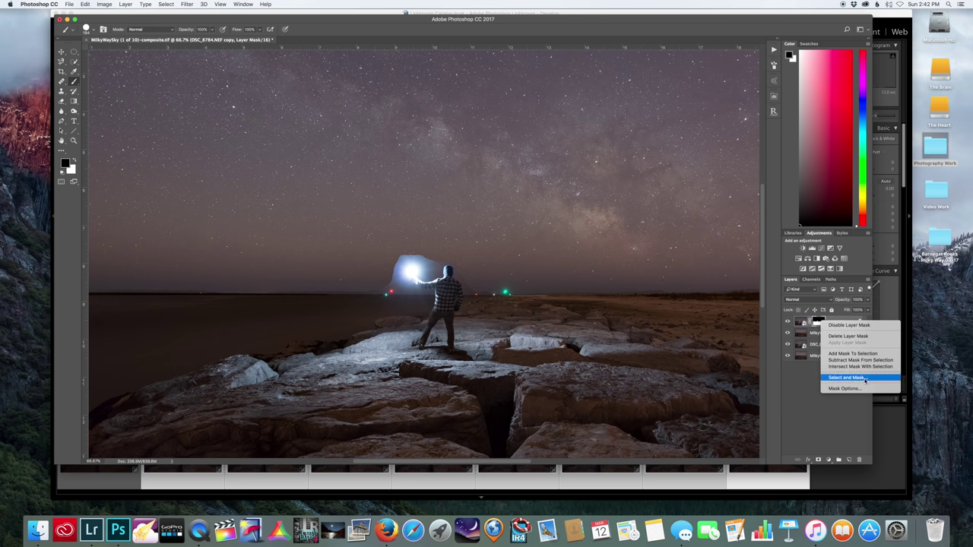
{"action": "left_click", "coordinate": [553, 296]}
{"action": "key", "text": "super+alt+r"}
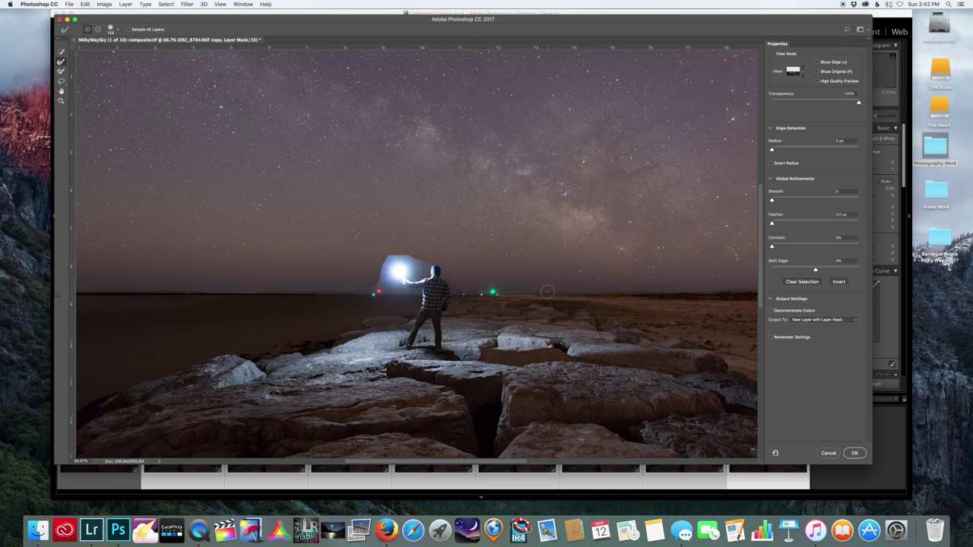
Brush the Refine Edge Brush along the water horizon, around the light's glow and down past the figure to the horizon lights.
{"action": "key", "text": "super+equal"}
{"action": "key", "text": "super+equal"}
{"action": "key", "text": "super+equal"}
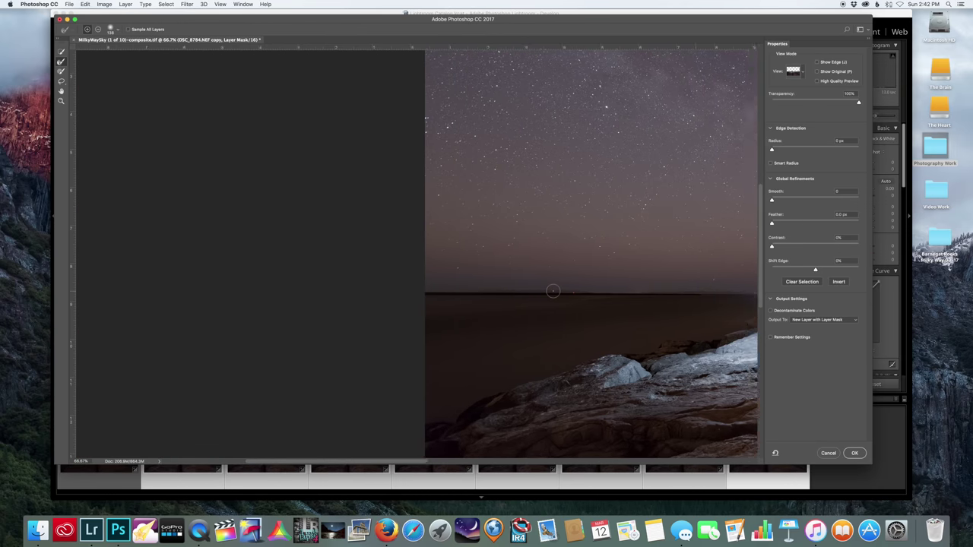
{"action": "key", "text": "super+equal"}
{"action": "key", "text": "super+equal"}
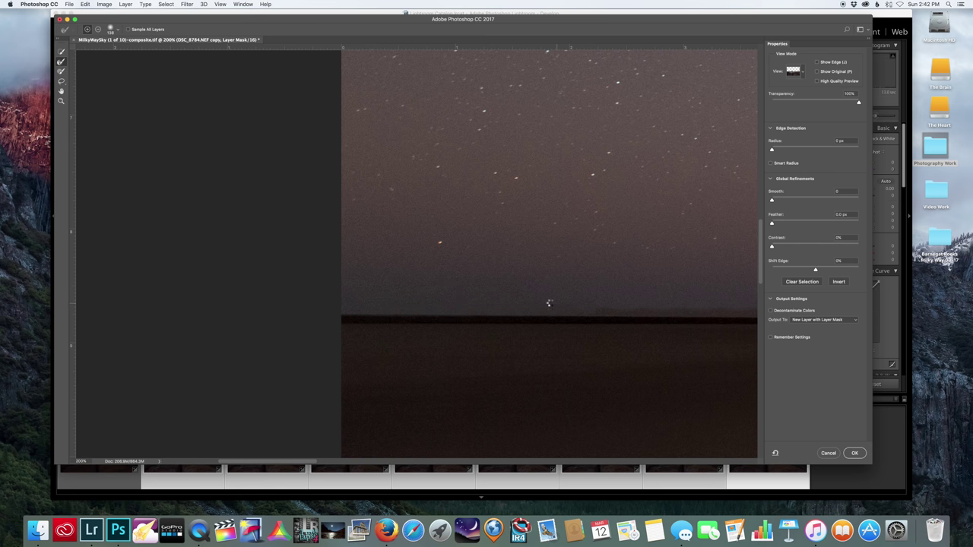
{"action": "scroll", "coordinate": [551, 304], "scroll_direction": "right", "scroll_amount": 5}
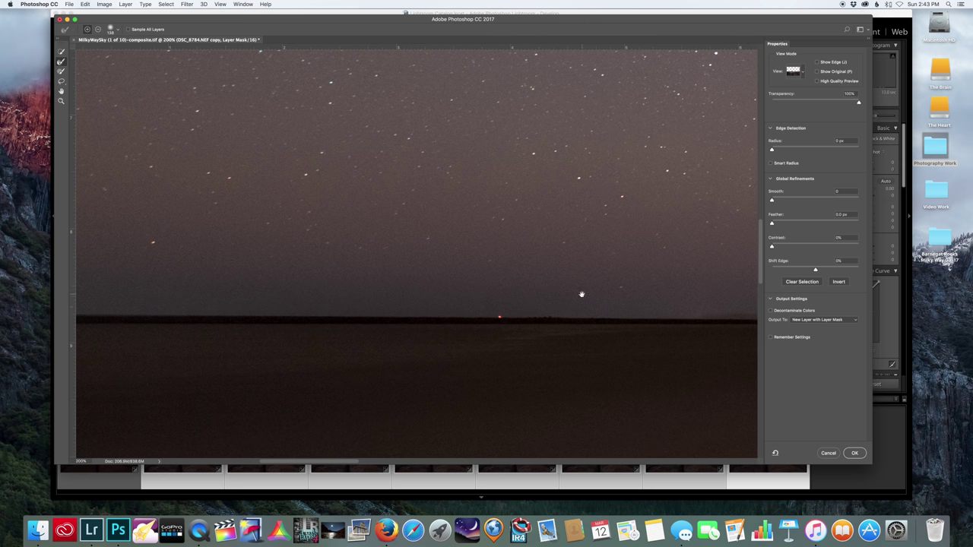
{"action": "left_click_drag", "start_coordinate": [663, 294], "coordinate": [220, 263]}
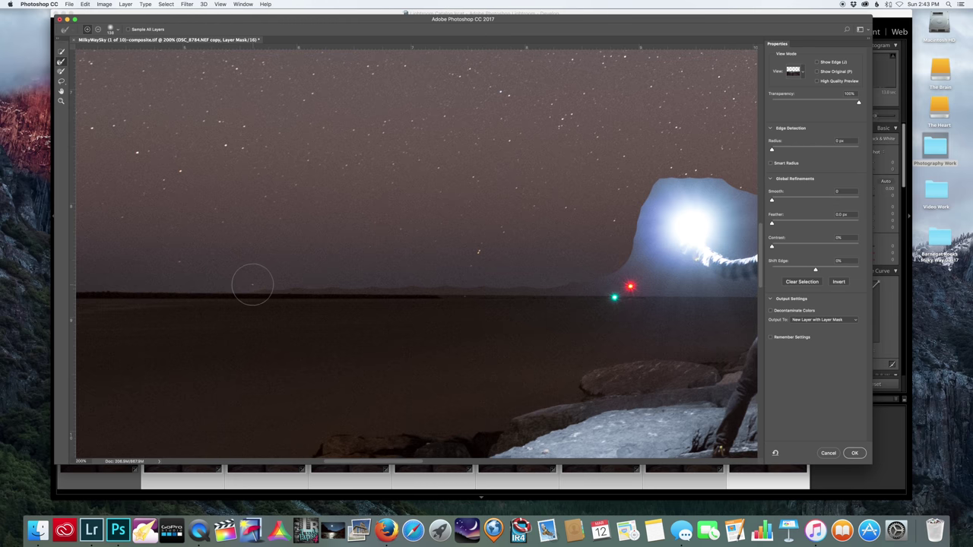
{"action": "mouse_move", "coordinate": [571, 282]}
{"action": "left_mouse_down"}
{"action": "mouse_move", "coordinate": [599, 279]}
{"action": "mouse_move", "coordinate": [628, 253]}
{"action": "mouse_move", "coordinate": [634, 214]}
{"action": "mouse_move", "coordinate": [667, 187]}
{"action": "left_mouse_up"}
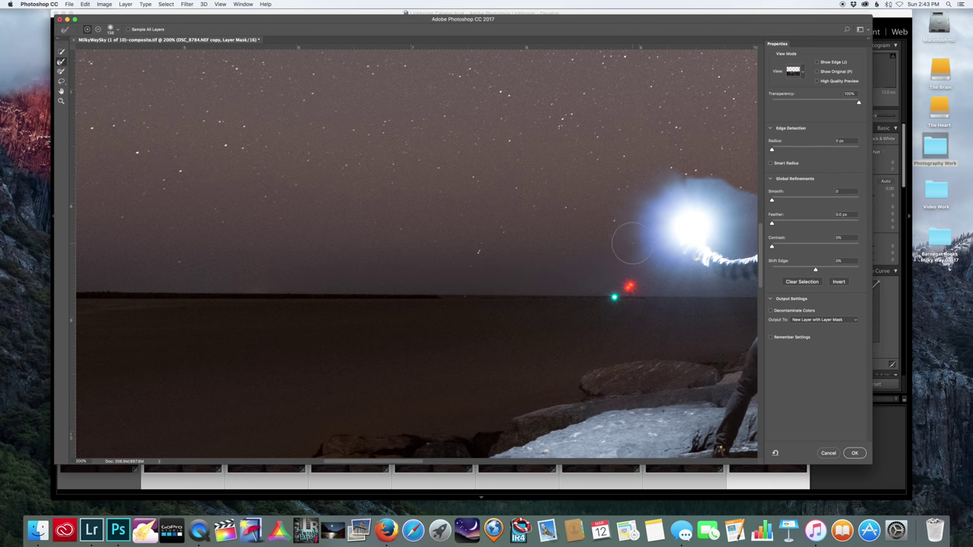
{"action": "left_click_drag", "start_coordinate": [571, 256], "coordinate": [302, 278]}
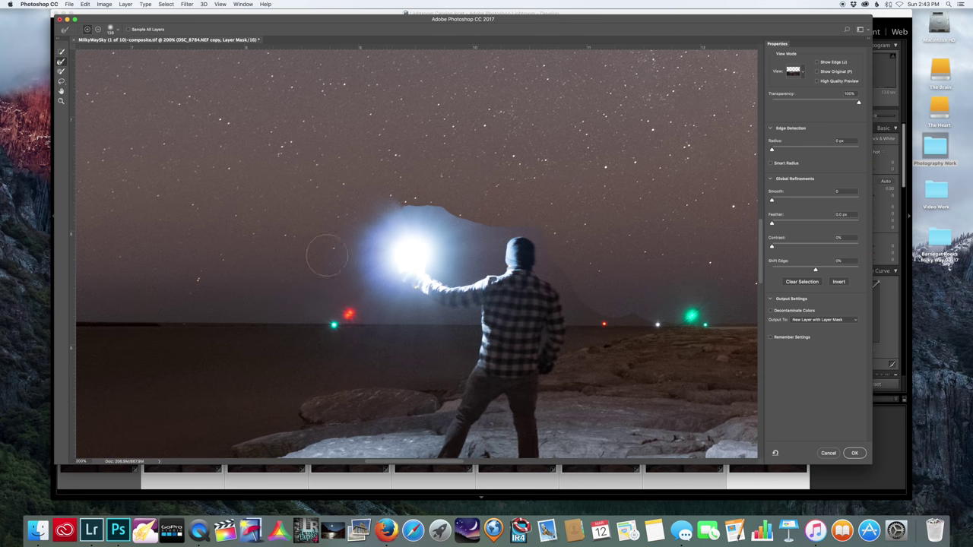
{"action": "mouse_move", "coordinate": [457, 206]}
{"action": "left_mouse_down"}
{"action": "mouse_move", "coordinate": [490, 258]}
{"action": "mouse_move", "coordinate": [505, 220]}
{"action": "mouse_move", "coordinate": [554, 224]}
{"action": "mouse_move", "coordinate": [599, 306]}
{"action": "mouse_move", "coordinate": [673, 310]}
{"action": "mouse_move", "coordinate": [606, 287]}
{"action": "left_mouse_up"}
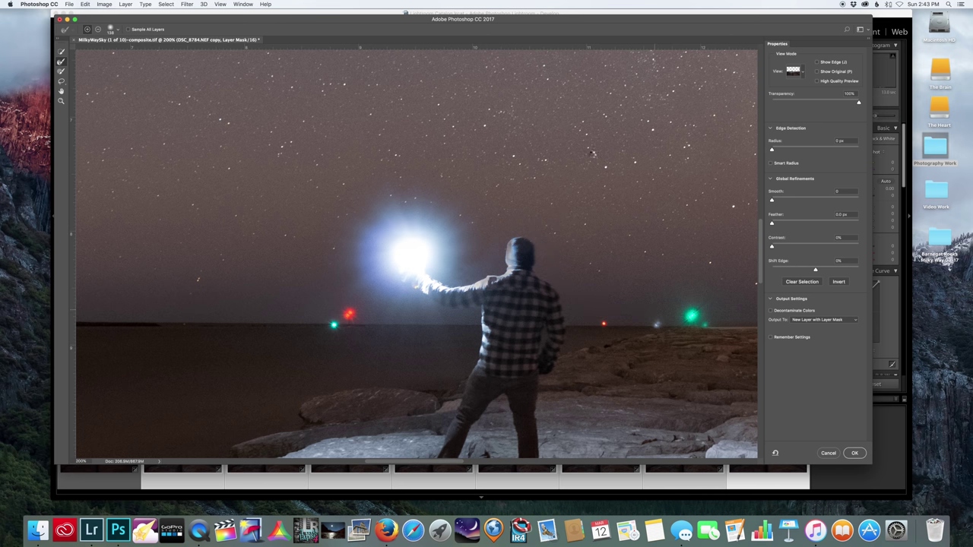
Refine the mask edge along the beach and vegetation horizon from the figure toward the image's far edge.
{"action": "left_click_drag", "start_coordinate": [645, 249], "coordinate": [292, 237]}
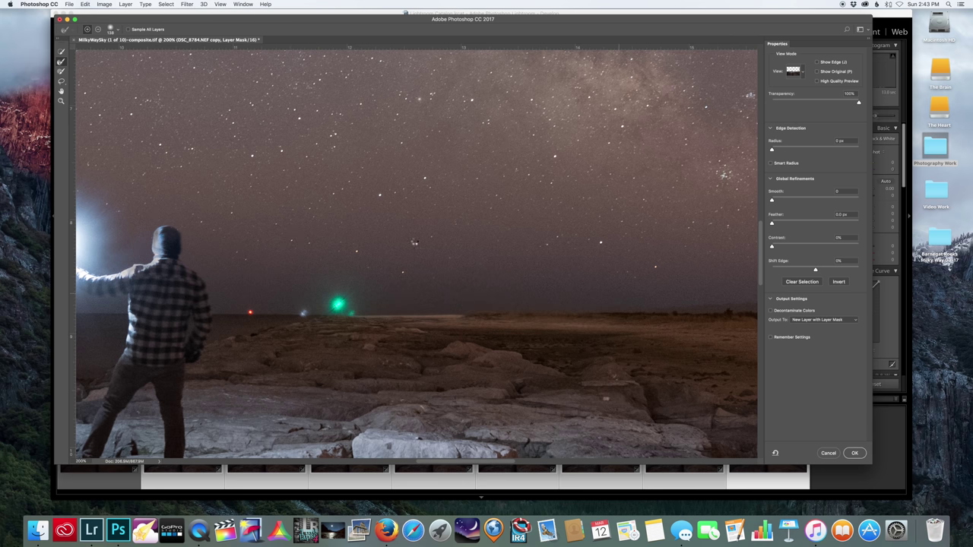
{"action": "left_click_drag", "start_coordinate": [536, 249], "coordinate": [233, 237]}
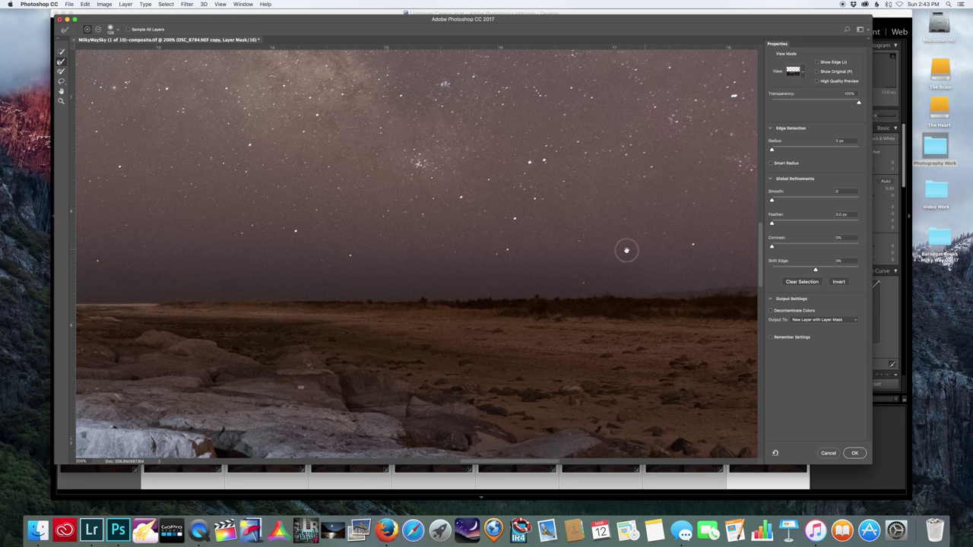
{"action": "left_click_drag", "start_coordinate": [625, 250], "coordinate": [325, 287]}
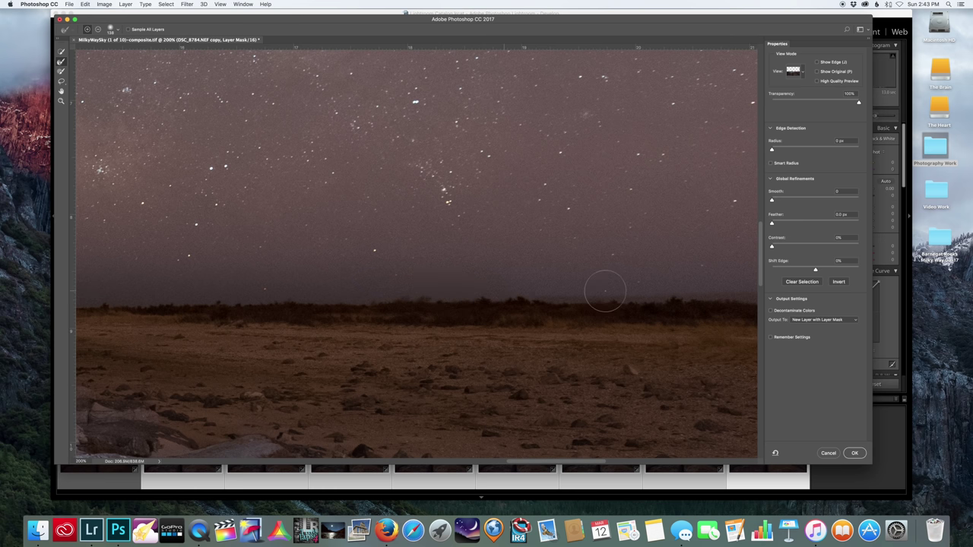
{"action": "left_click_drag", "start_coordinate": [566, 282], "coordinate": [189, 271]}
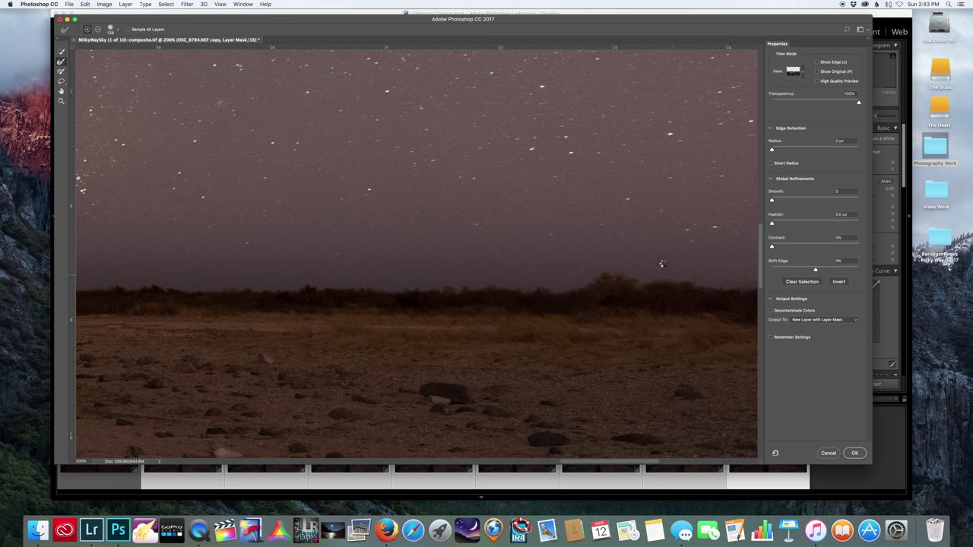
{"action": "mouse_move", "coordinate": [661, 264]}
{"action": "left_mouse_down"}
{"action": "mouse_move", "coordinate": [236, 256]}
{"action": "mouse_move", "coordinate": [323, 269]}
{"action": "left_mouse_up"}
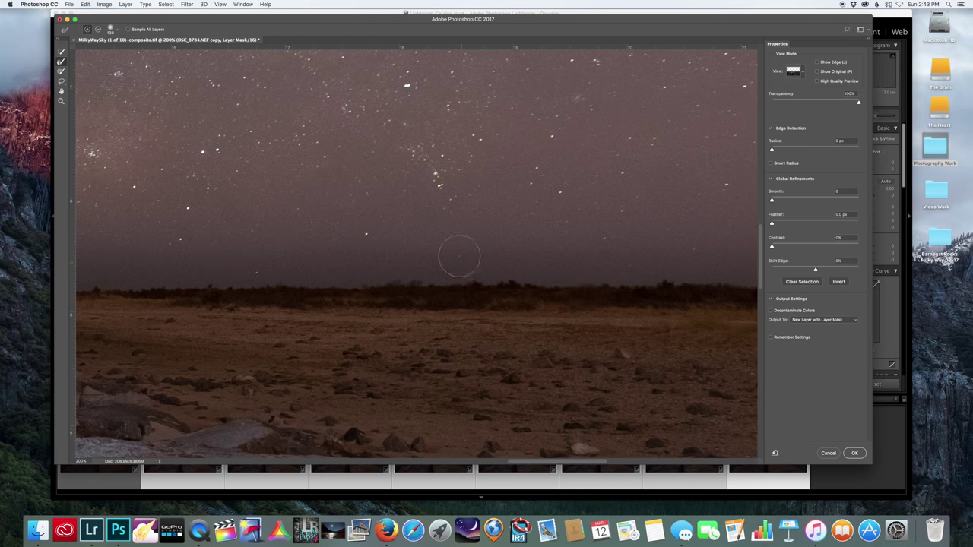
{"action": "scroll", "coordinate": [318, 253], "scroll_direction": "left", "scroll_amount": 3}
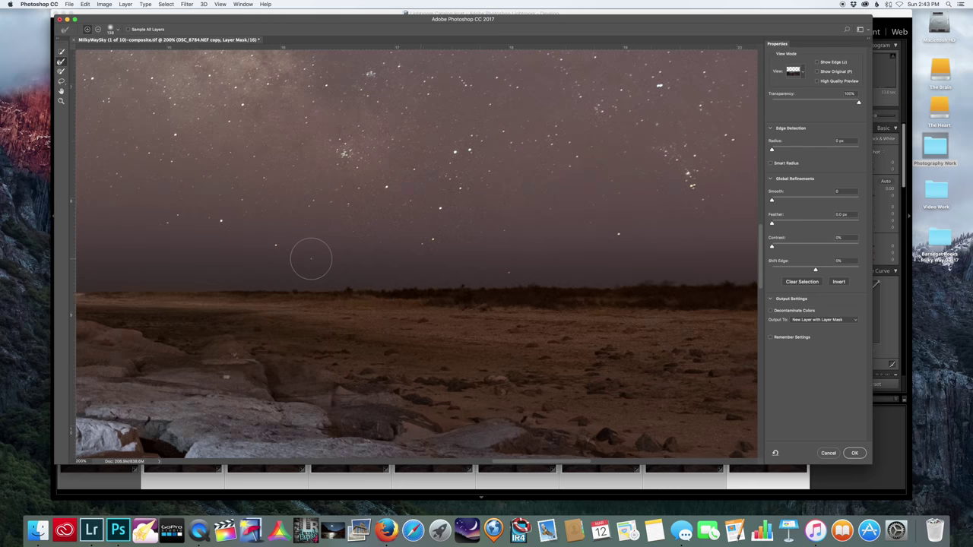
Set Feather to 0.8 px and Shift Edge to -34%, output to a new layer with layer mask, and compare it with the previous masked layer.
{"action": "key", "text": "super+minus"}
{"action": "key", "text": "super+minus"}
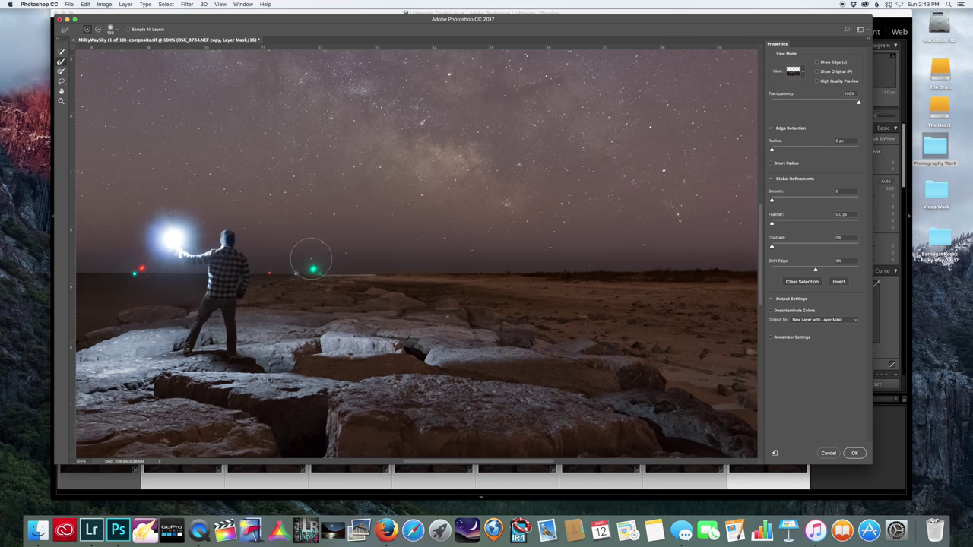
{"action": "key", "text": "super+minus"}
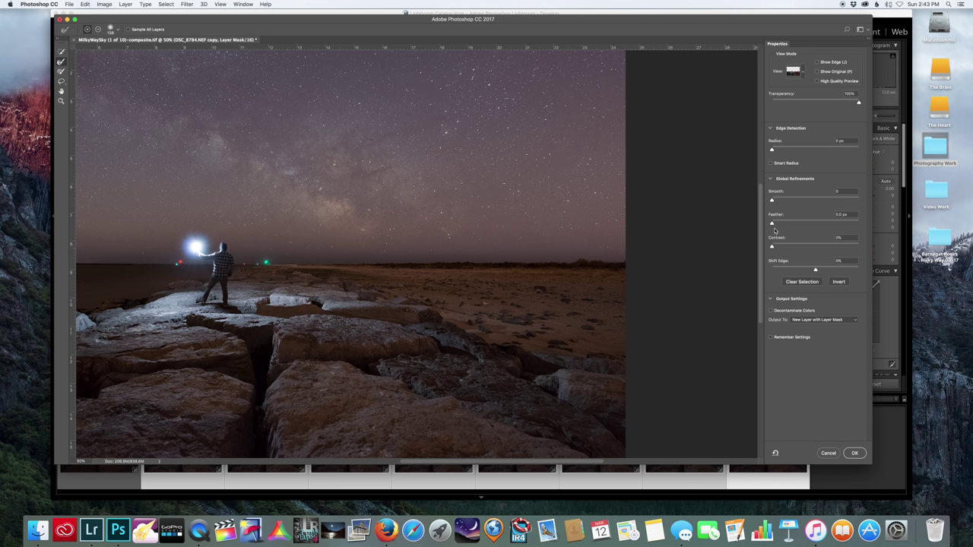
{"action": "left_click_drag", "start_coordinate": [773, 226], "coordinate": [774, 227]}
{"action": "left_click_drag", "start_coordinate": [815, 271], "coordinate": [802, 272]}
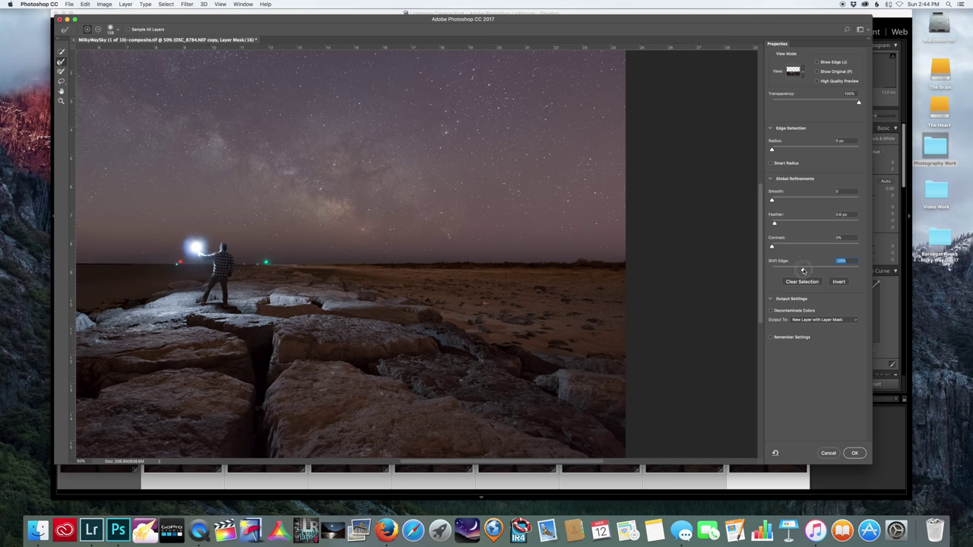
{"action": "key", "text": "super+equal"}
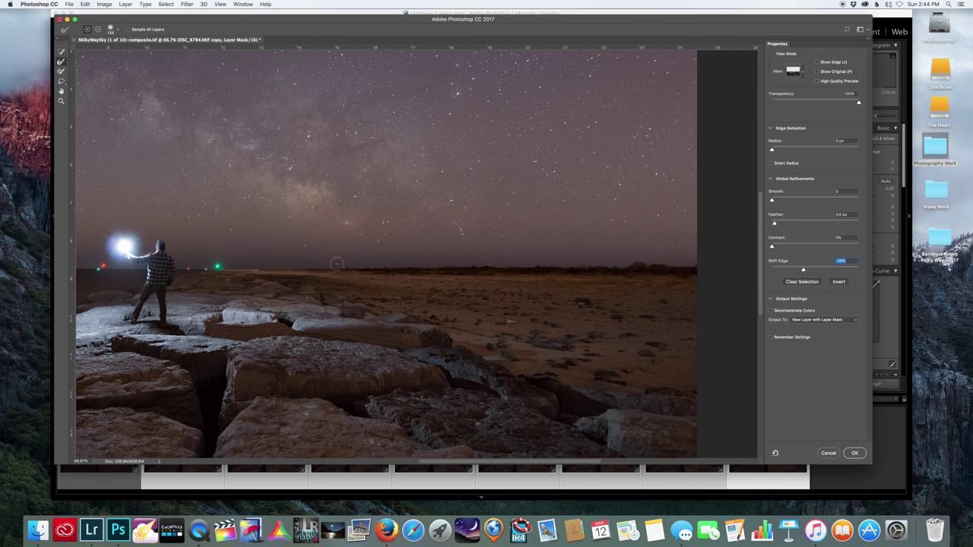
{"action": "left_click_drag", "start_coordinate": [336, 264], "coordinate": [554, 254]}
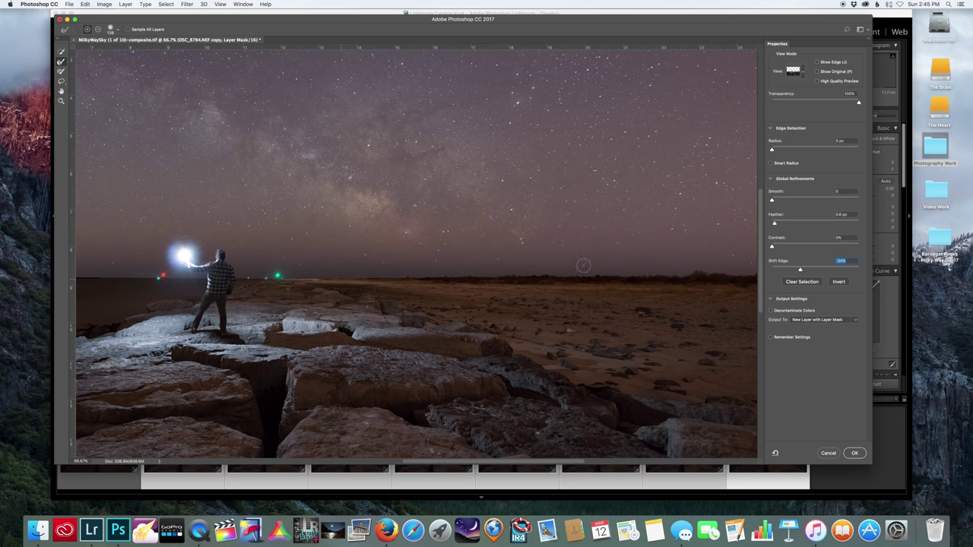
{"action": "left_click_drag", "start_coordinate": [404, 276], "coordinate": [593, 282]}
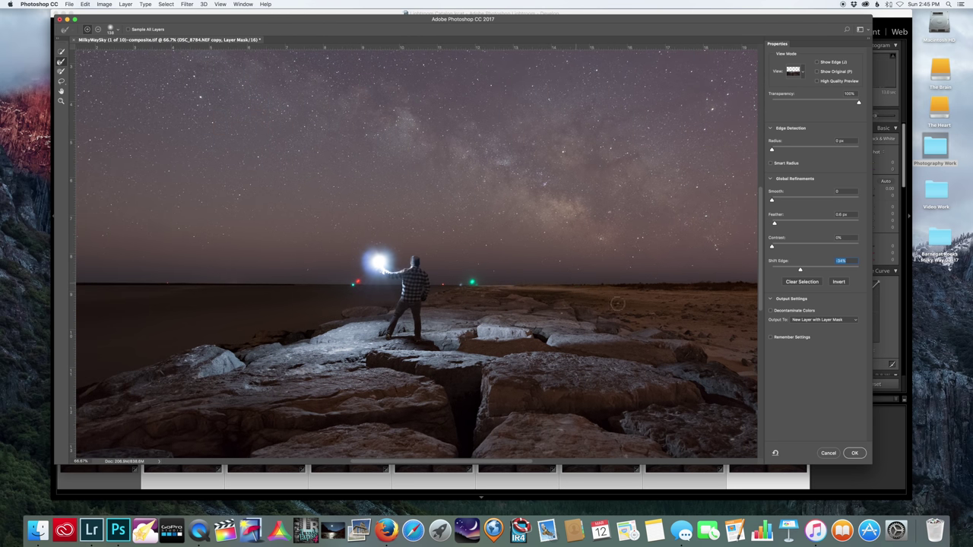
{"action": "left_click", "coordinate": [853, 454]}
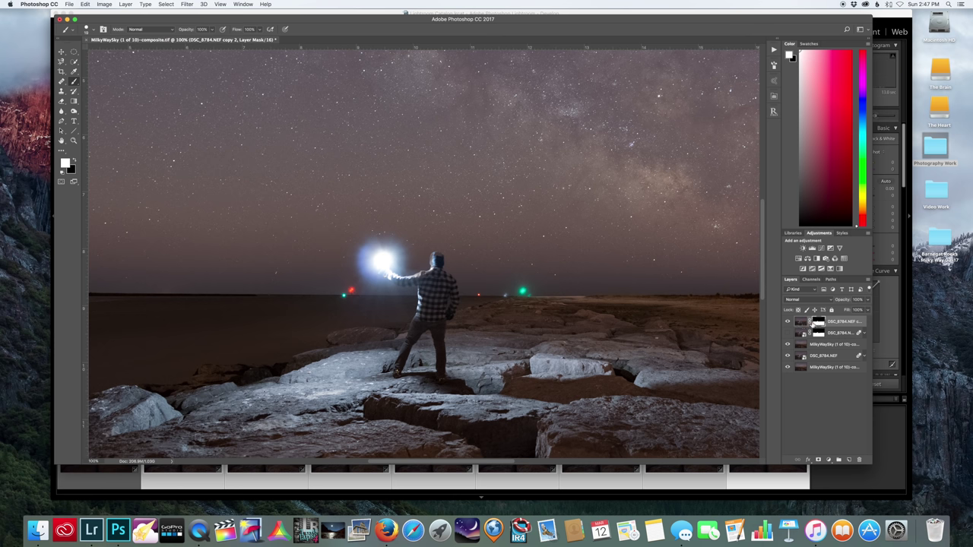
{"action": "left_click", "coordinate": [787, 338]}
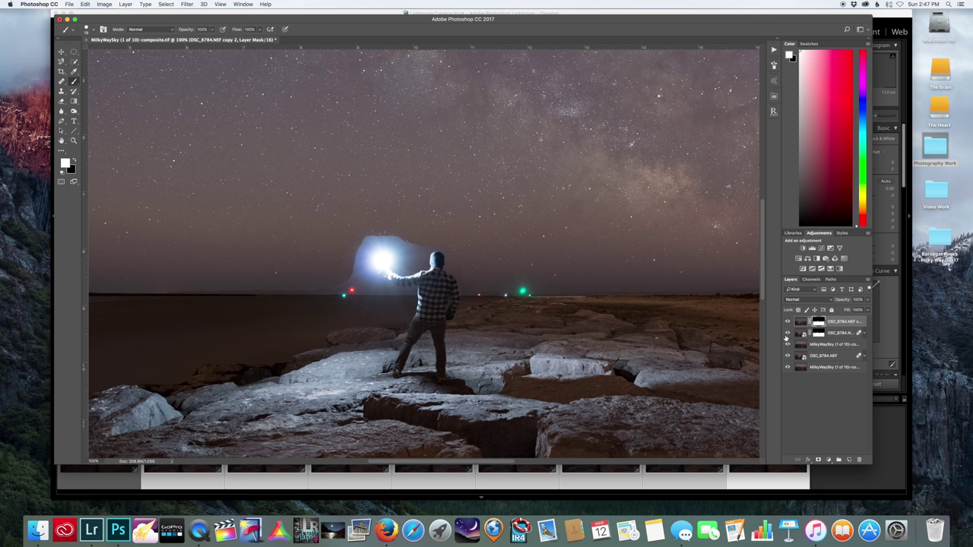
{"action": "left_click", "coordinate": [788, 336]}
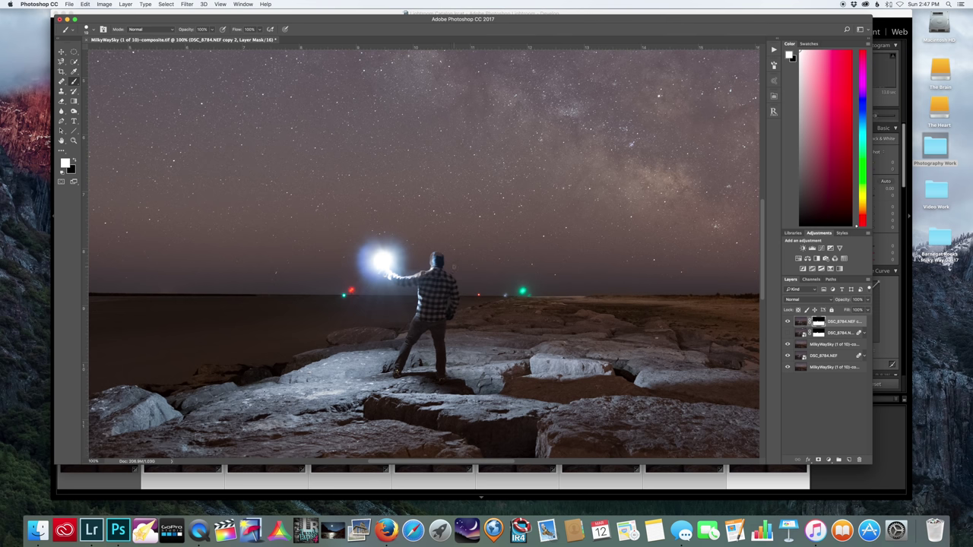
Paint white on the new layer's mask over the figure's hood and neck to restore the missing parts.
{"action": "key", "text": "super+equal"}
{"action": "key", "text": "super+equal"}
{"action": "key", "text": "super+equal"}
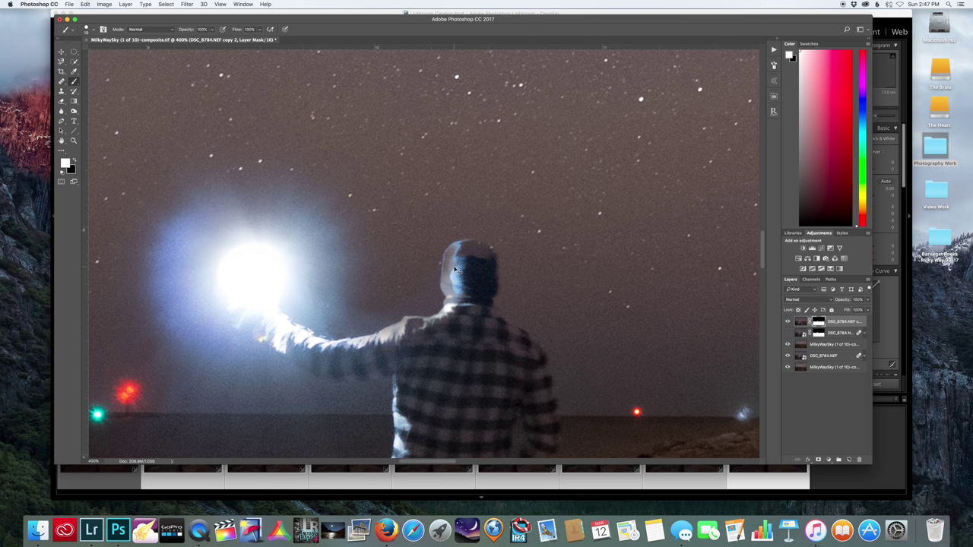
{"action": "key", "text": "super+equal"}
{"action": "mouse_move", "coordinate": [459, 331]}
{"action": "left_mouse_down"}
{"action": "mouse_move", "coordinate": [425, 362]}
{"action": "mouse_move", "coordinate": [399, 362]}
{"action": "mouse_move", "coordinate": [407, 349]}
{"action": "mouse_move", "coordinate": [379, 357]}
{"action": "mouse_move", "coordinate": [449, 334]}
{"action": "mouse_move", "coordinate": [462, 365]}
{"action": "mouse_move", "coordinate": [452, 269]}
{"action": "mouse_move", "coordinate": [463, 256]}
{"action": "mouse_move", "coordinate": [488, 257]}
{"action": "mouse_move", "coordinate": [471, 247]}
{"action": "mouse_move", "coordinate": [500, 257]}
{"action": "mouse_move", "coordinate": [483, 242]}
{"action": "mouse_move", "coordinate": [452, 262]}
{"action": "left_mouse_up"}
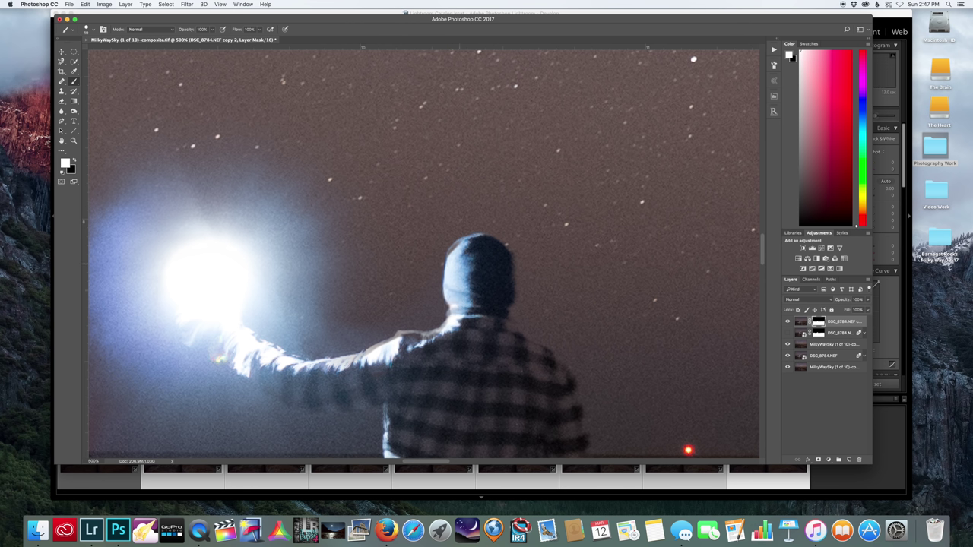
{"action": "mouse_move", "coordinate": [477, 247]}
{"action": "left_mouse_down"}
{"action": "mouse_move", "coordinate": [503, 267]}
{"action": "mouse_move", "coordinate": [487, 322]}
{"action": "mouse_move", "coordinate": [506, 283]}
{"action": "mouse_move", "coordinate": [506, 258]}
{"action": "mouse_move", "coordinate": [440, 339]}
{"action": "mouse_move", "coordinate": [425, 335]}
{"action": "mouse_move", "coordinate": [449, 322]}
{"action": "left_mouse_up"}
Set the brush to 8 px with 70% hardness and paint white on the mask along the outstretched arm and shoulder.
{"action": "left_click", "coordinate": [90, 30]}
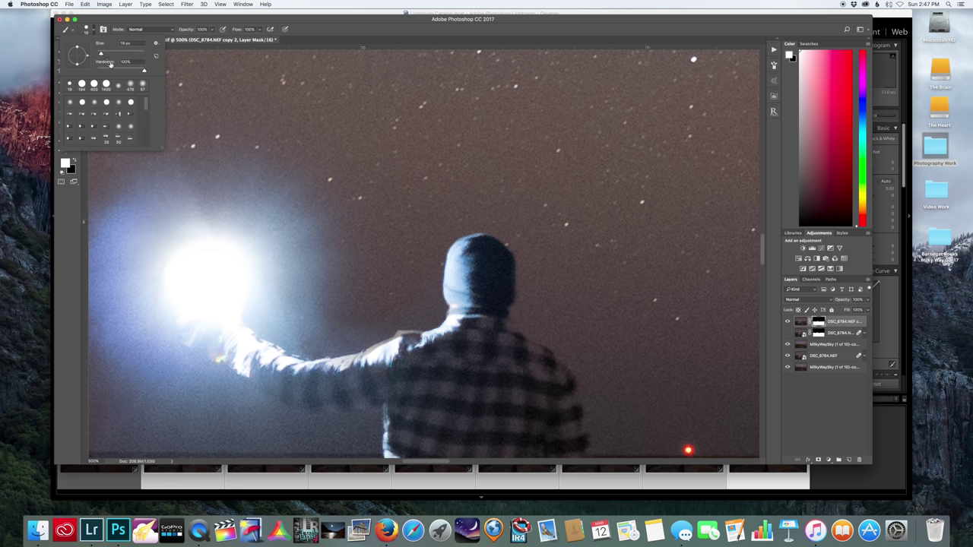
{"action": "mouse_move", "coordinate": [145, 71]}
{"action": "left_mouse_down"}
{"action": "mouse_move", "coordinate": [111, 69]}
{"action": "mouse_move", "coordinate": [128, 70]}
{"action": "left_mouse_up"}
{"action": "left_click", "coordinate": [100, 54]}
{"action": "key", "text": "Return"}
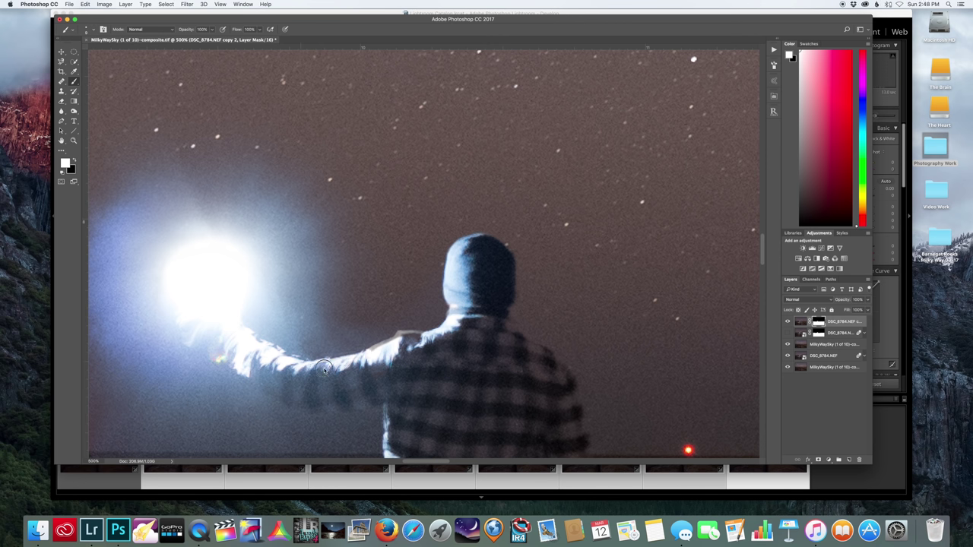
{"action": "mouse_move", "coordinate": [241, 366]}
{"action": "left_mouse_down"}
{"action": "mouse_move", "coordinate": [338, 372]}
{"action": "mouse_move", "coordinate": [399, 338]}
{"action": "mouse_move", "coordinate": [422, 338]}
{"action": "mouse_move", "coordinate": [398, 335]}
{"action": "mouse_move", "coordinate": [435, 337]}
{"action": "mouse_move", "coordinate": [450, 314]}
{"action": "left_mouse_up"}
Examine the mask blend around the figure, along the horizon and across the whole composite.
{"action": "key", "text": "super+minus"}
{"action": "key", "text": "super+minus"}
{"action": "key", "text": "super+minus"}
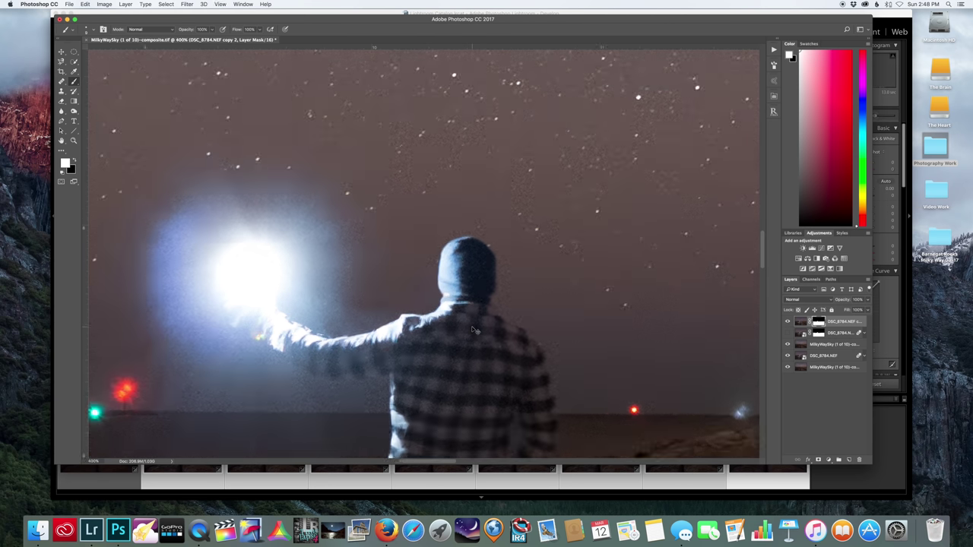
{"action": "key", "text": "super+minus"}
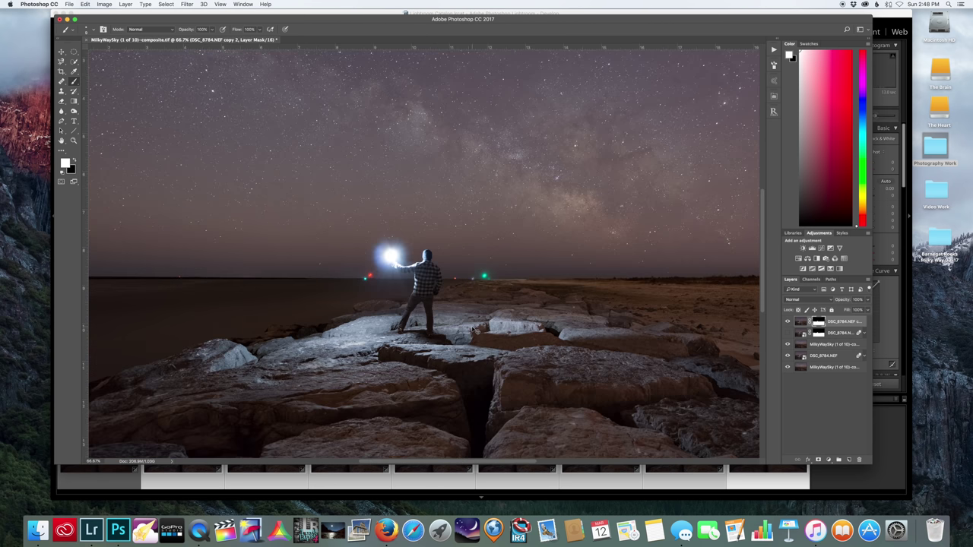
{"action": "key", "text": "super+plus"}
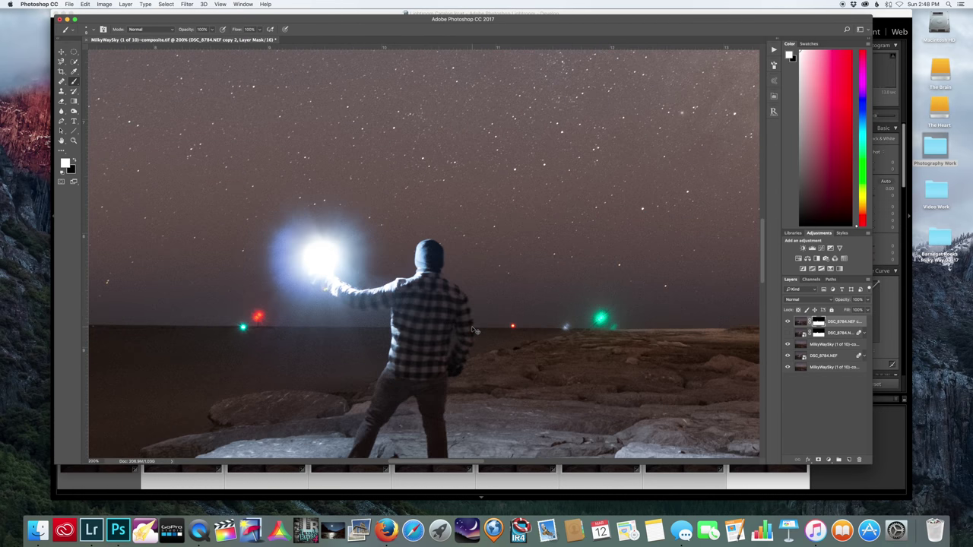
{"action": "key", "text": "super+minus"}
{"action": "key", "text": "super+minus"}
{"action": "key", "text": "super+minus"}
{"action": "key", "text": "super+minus"}
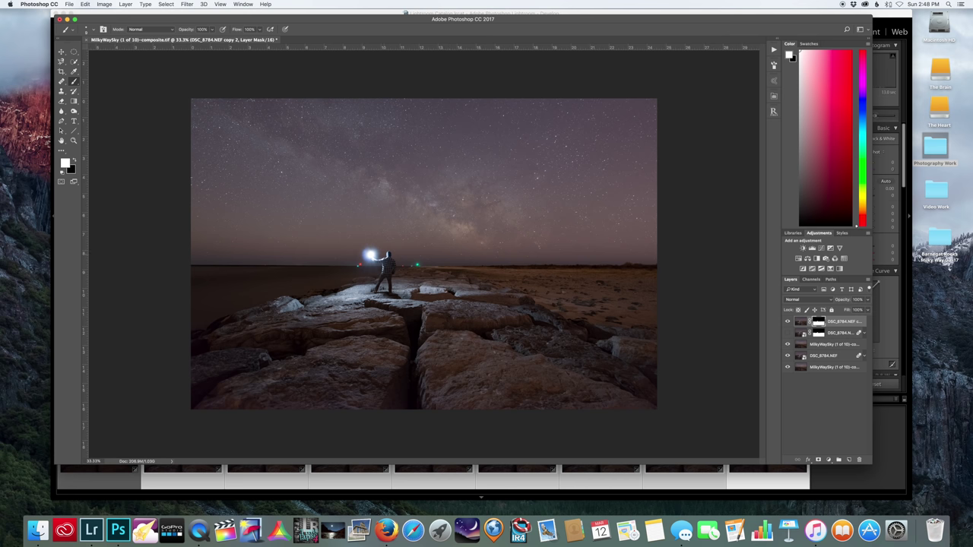
{"action": "key", "text": "super+plus"}
{"action": "scroll", "coordinate": [424, 253], "scroll_direction": "left", "scroll_amount": 5}
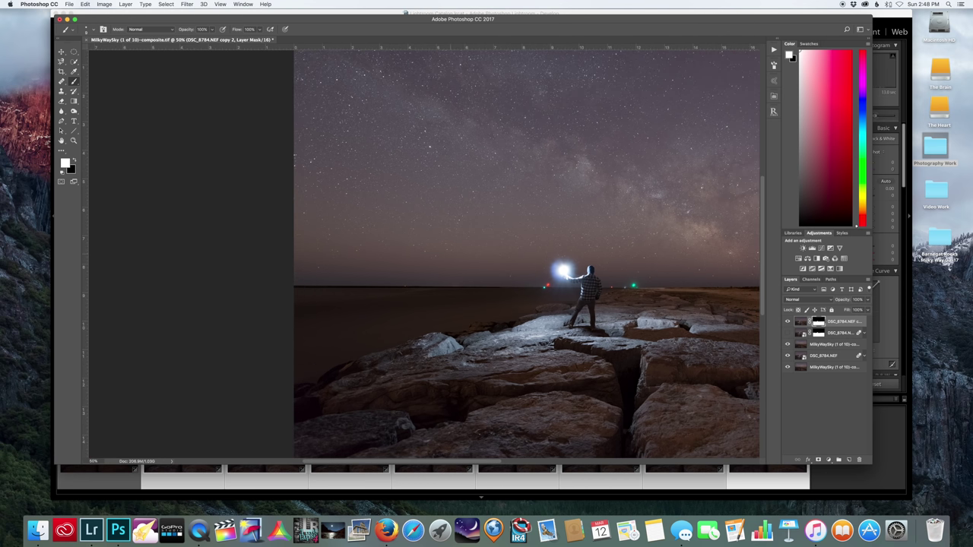
{"action": "scroll", "coordinate": [441, 254], "scroll_direction": "right", "scroll_amount": 3}
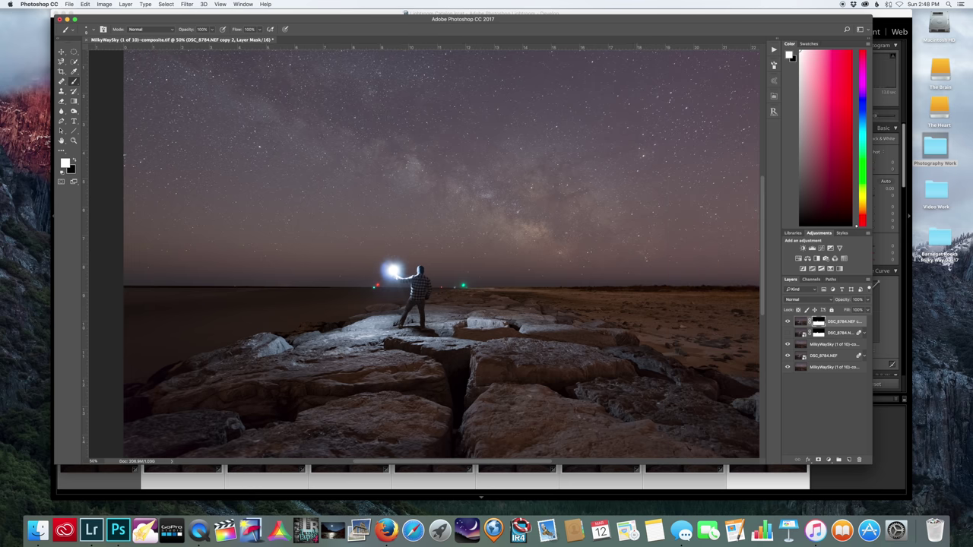
Set the mask brush to 1040 px with 0% hardness and lower its opacity to below 10%.
{"action": "left_click", "coordinate": [92, 31]}
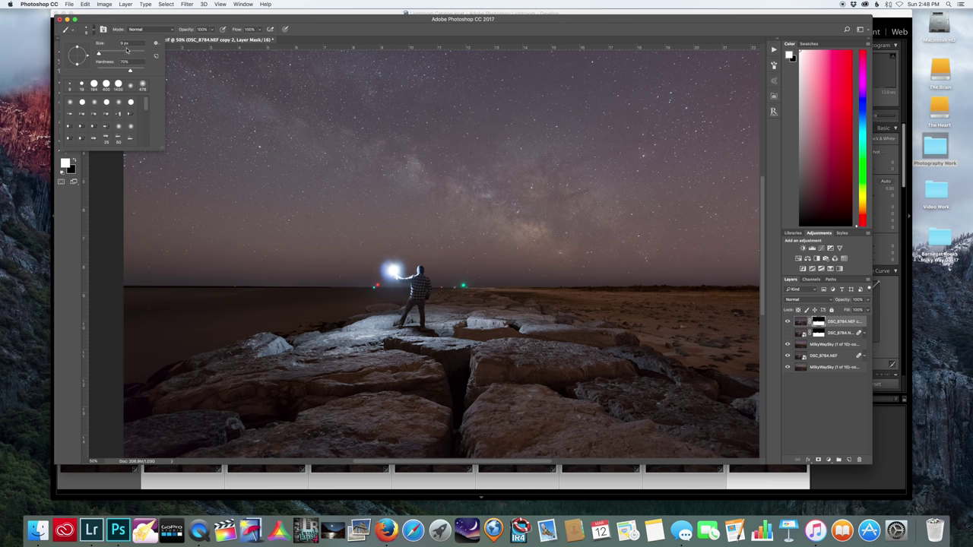
{"action": "left_click", "coordinate": [138, 54]}
{"action": "left_click_drag", "start_coordinate": [139, 53], "coordinate": [141, 55]}
{"action": "mouse_move", "coordinate": [140, 54]}
{"action": "left_mouse_down"}
{"action": "mouse_move", "coordinate": [122, 72]}
{"action": "mouse_move", "coordinate": [87, 74]}
{"action": "left_mouse_up"}
{"action": "left_click", "coordinate": [213, 31]}
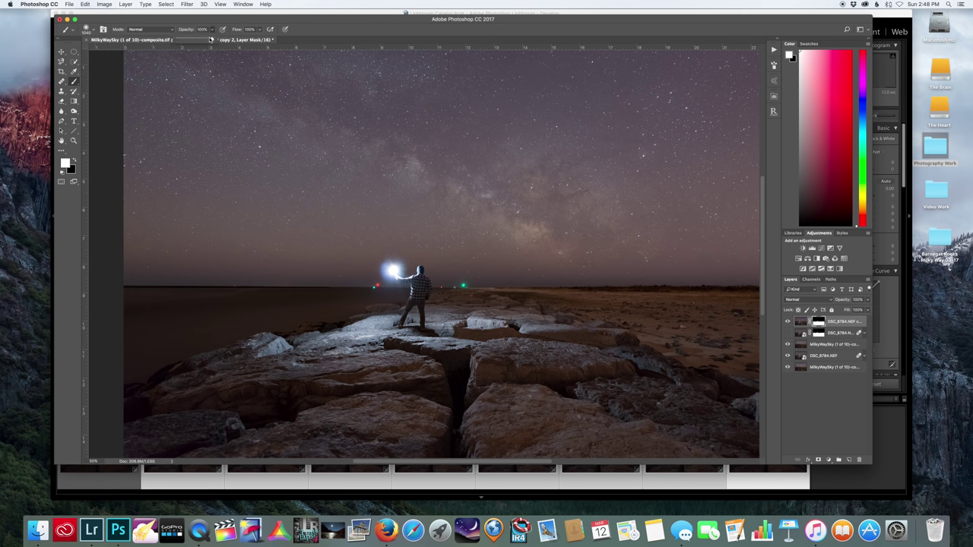
{"action": "left_click", "coordinate": [92, 32]}
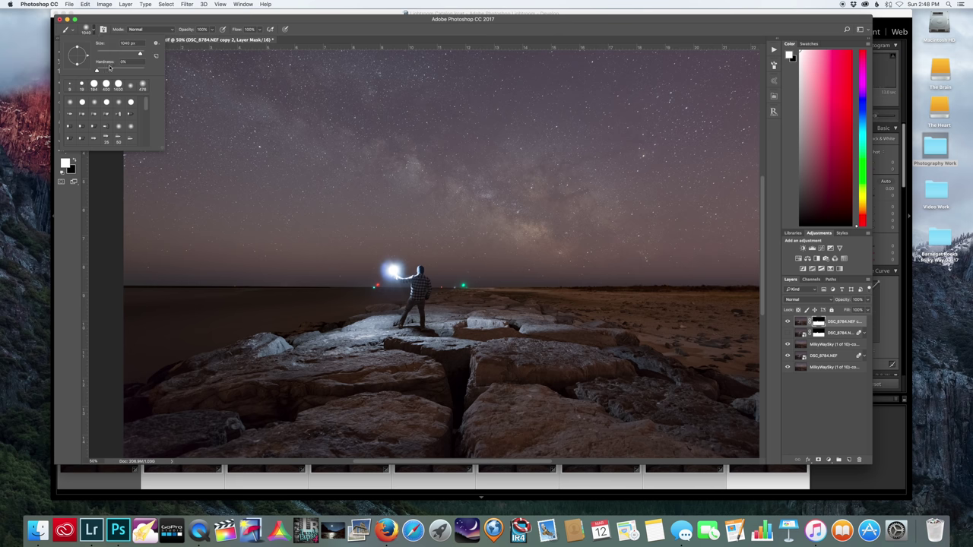
{"action": "left_click", "coordinate": [213, 31]}
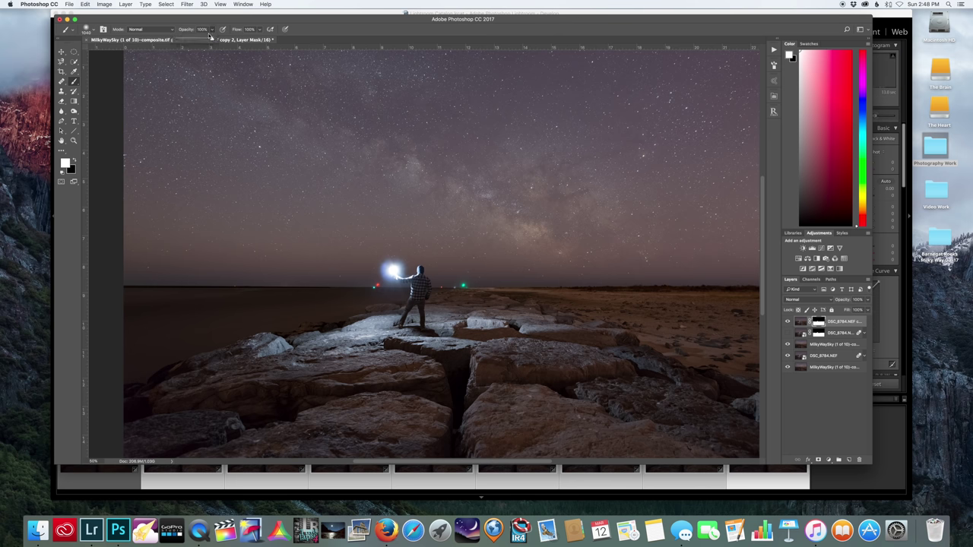
{"action": "left_click_drag", "start_coordinate": [211, 39], "coordinate": [181, 42]}
{"action": "left_click_drag", "start_coordinate": [180, 42], "coordinate": [181, 41]}
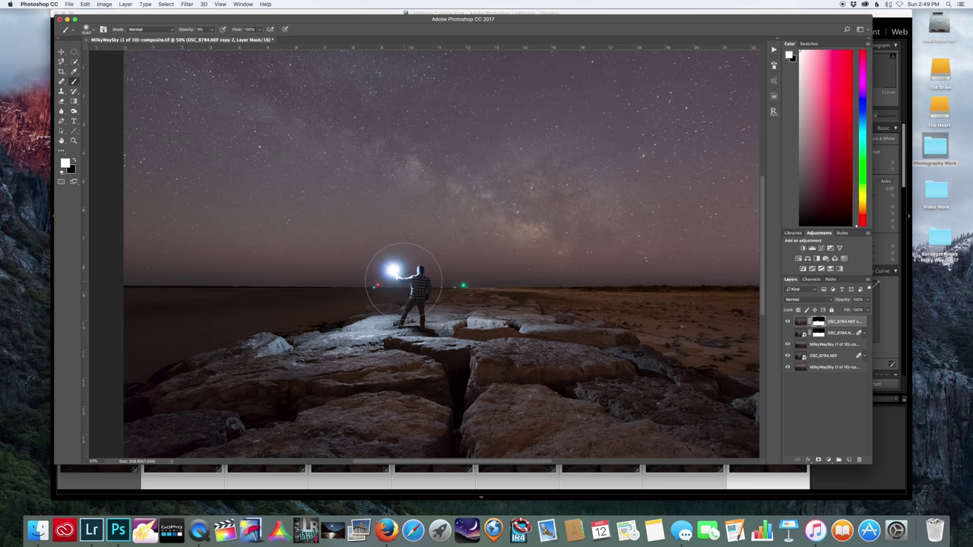
Examine the blend along the horizon, hiding and reshowing the upper sky layer and the top masked foreground layer to compare.
{"action": "key", "text": "super+plus"}
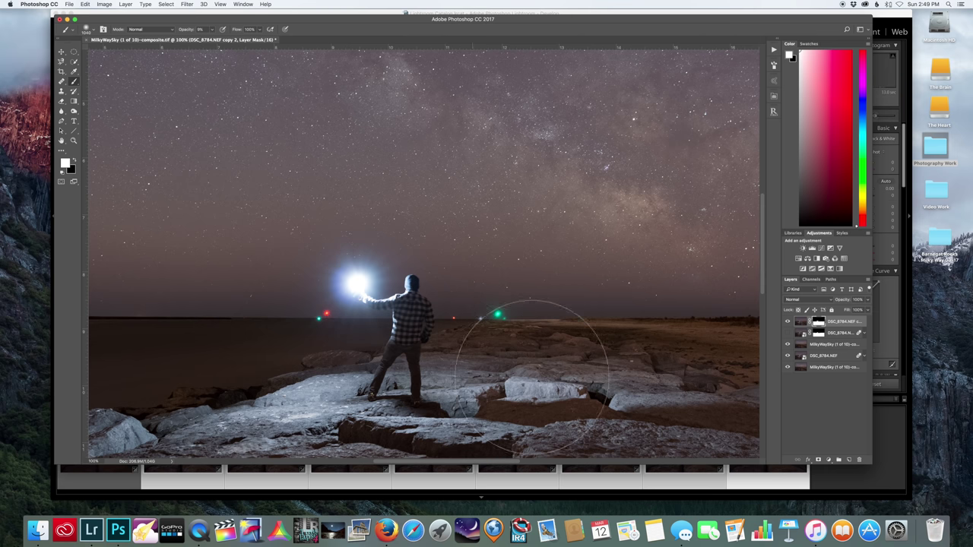
{"action": "scroll", "coordinate": [554, 391], "scroll_direction": "left", "scroll_amount": 3}
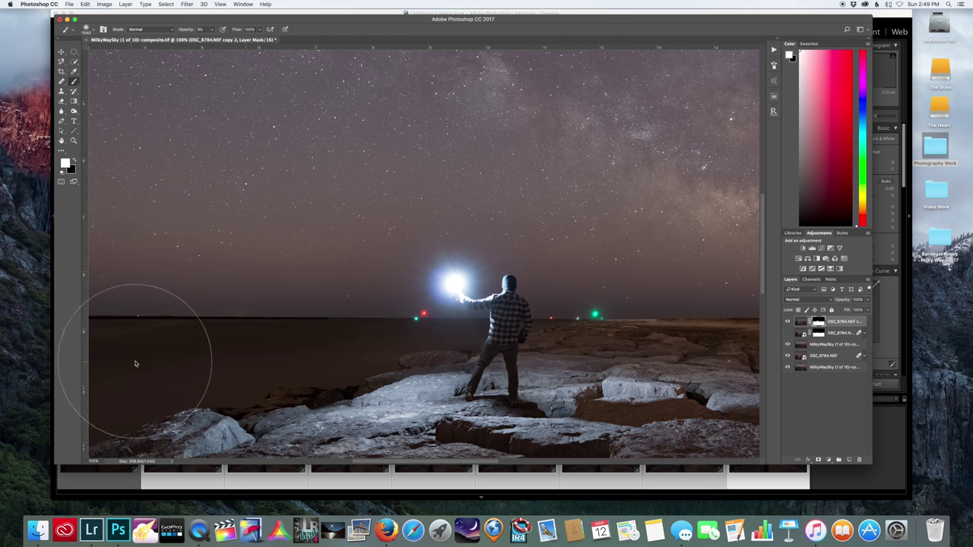
{"action": "scroll", "coordinate": [228, 357], "scroll_direction": "right", "scroll_amount": 6}
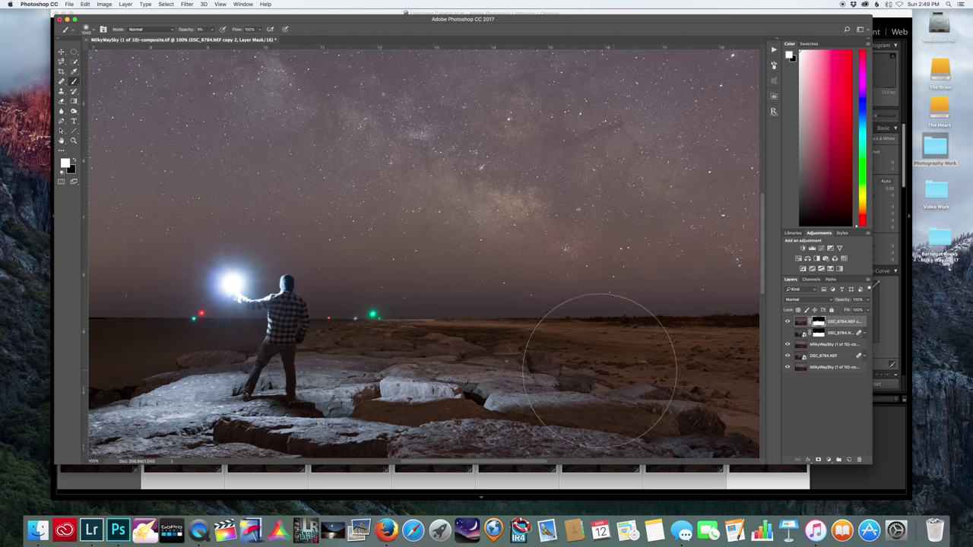
{"action": "key", "text": "super+minus"}
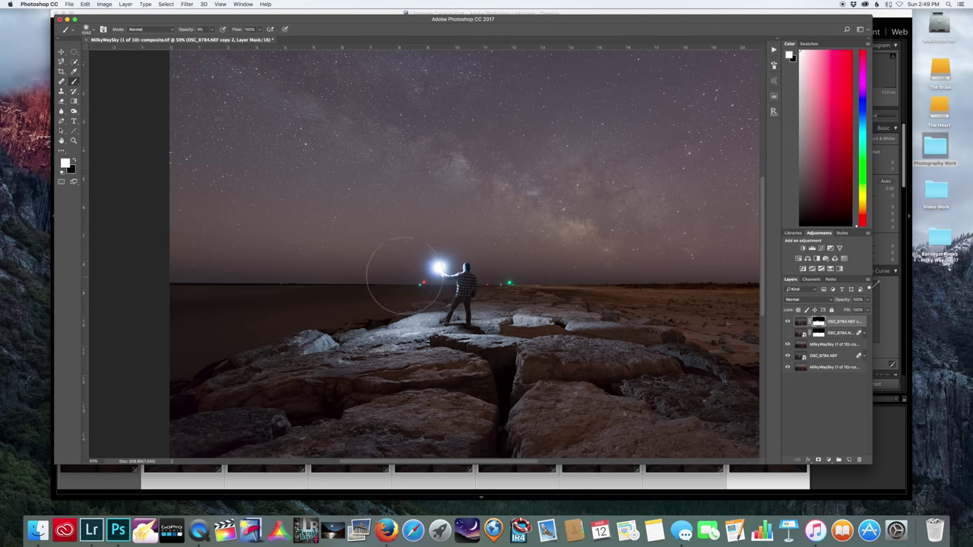
{"action": "scroll", "coordinate": [445, 271], "scroll_direction": "right", "scroll_amount": 5}
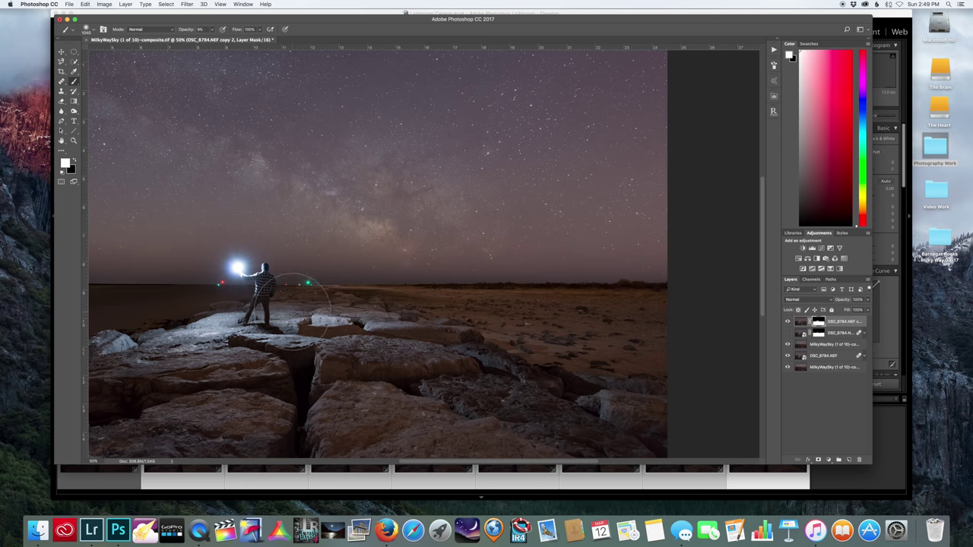
{"action": "scroll", "coordinate": [372, 304], "scroll_direction": "left", "scroll_amount": 5}
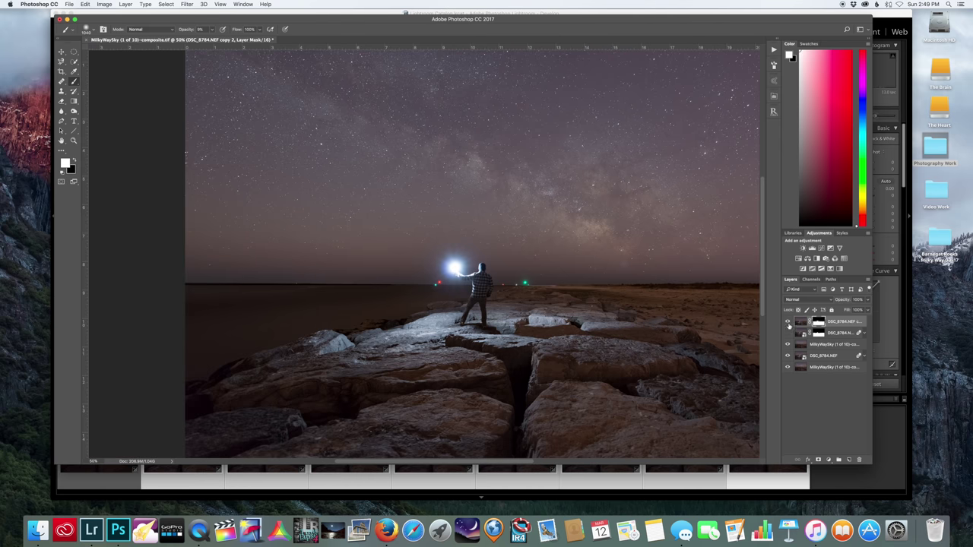
{"action": "left_click", "coordinate": [787, 345]}
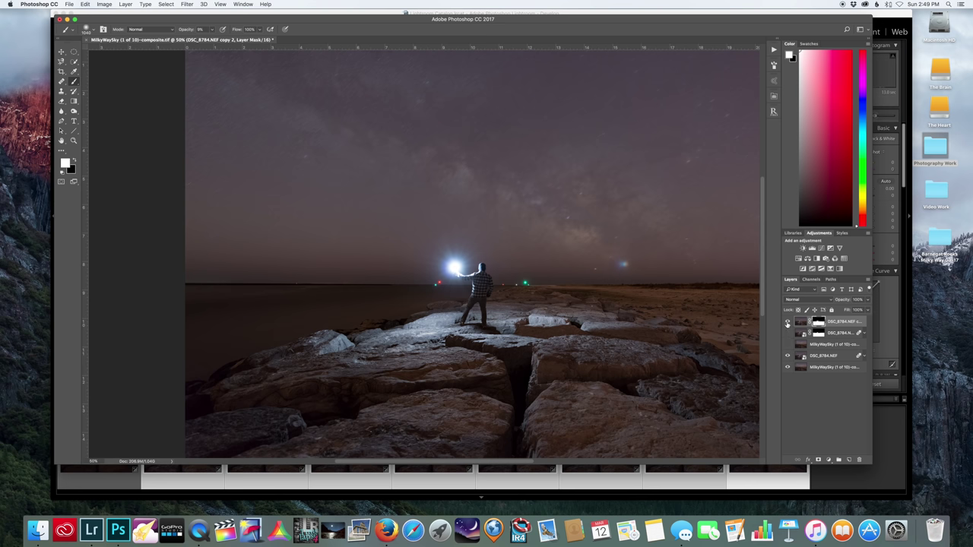
{"action": "left_click", "coordinate": [787, 323]}
{"action": "left_click", "coordinate": [787, 323]}
{"action": "left_click", "coordinate": [788, 344]}
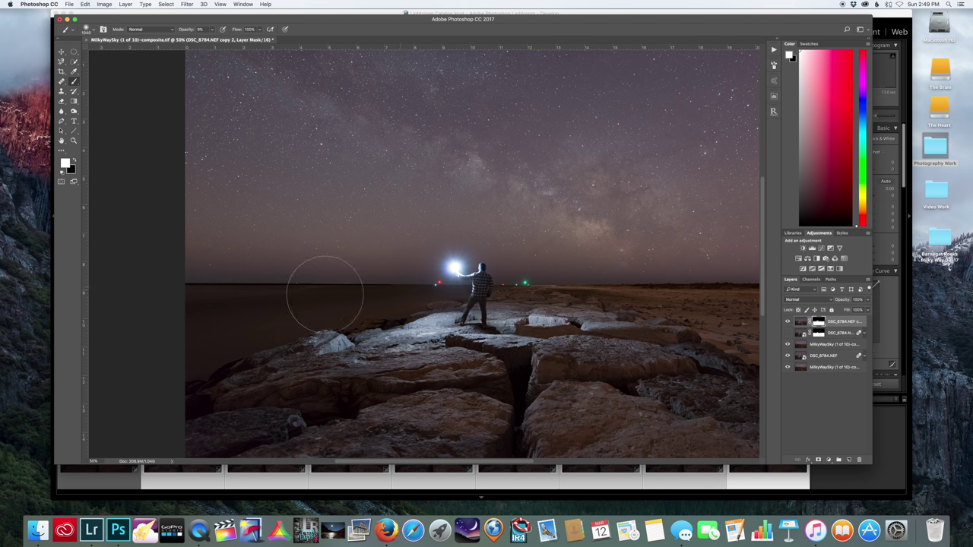
{"action": "scroll", "coordinate": [486, 281], "scroll_direction": "right", "scroll_amount": 5}
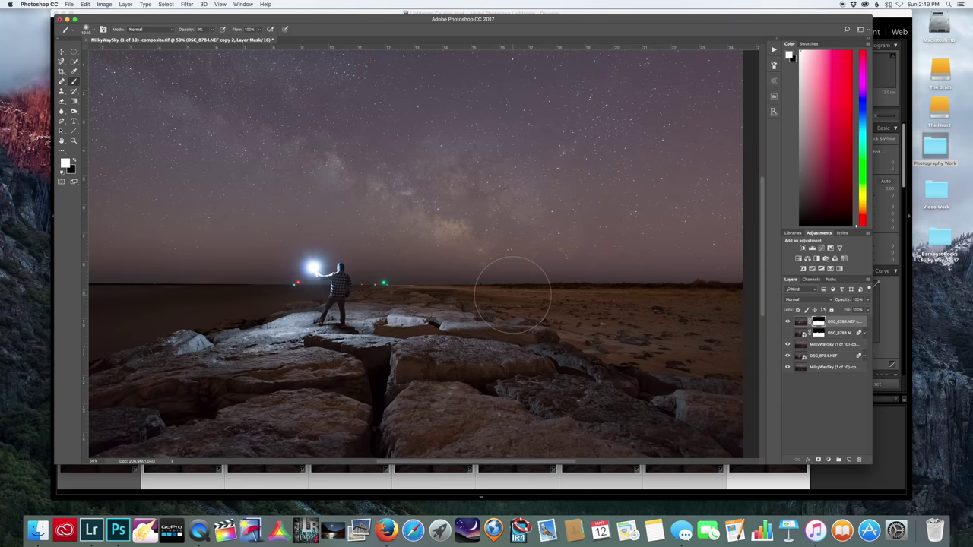
{"action": "scroll", "coordinate": [515, 282], "scroll_direction": "left", "scroll_amount": 8}
{"action": "scroll", "coordinate": [509, 292], "scroll_direction": "right", "scroll_amount": 5}
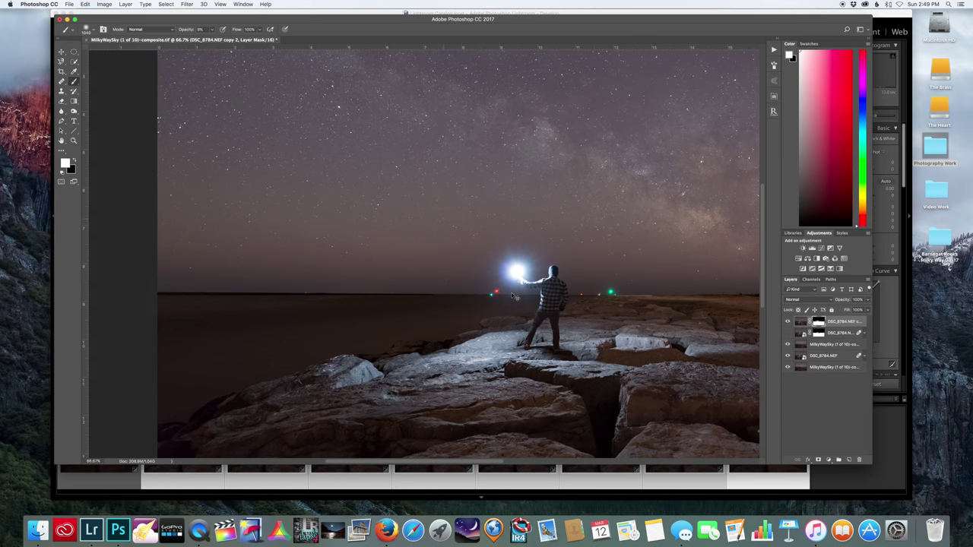
Switch the painting colour to black and set the brush to 191 px at 5% opacity for mask work around the figure.
{"action": "key", "text": "super+equal"}
{"action": "key", "text": "super+equal"}
{"action": "key", "text": "super+equal"}
{"action": "scroll", "coordinate": [476, 275], "scroll_direction": "right", "scroll_amount": 5}
{"action": "scroll", "coordinate": [574, 295], "scroll_direction": "right", "scroll_amount": 3}
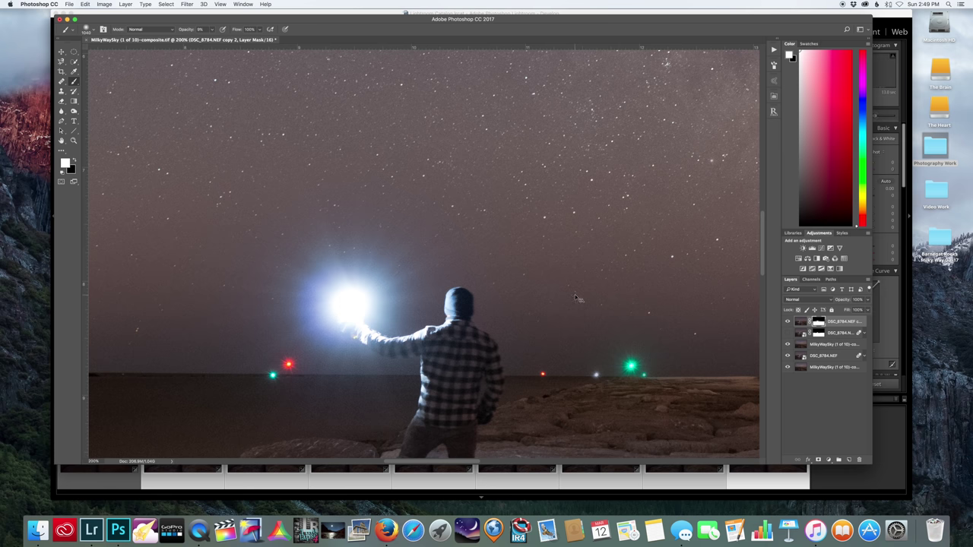
{"action": "key", "text": "super+equal"}
{"action": "scroll", "coordinate": [575, 298], "scroll_direction": "right", "scroll_amount": 2}
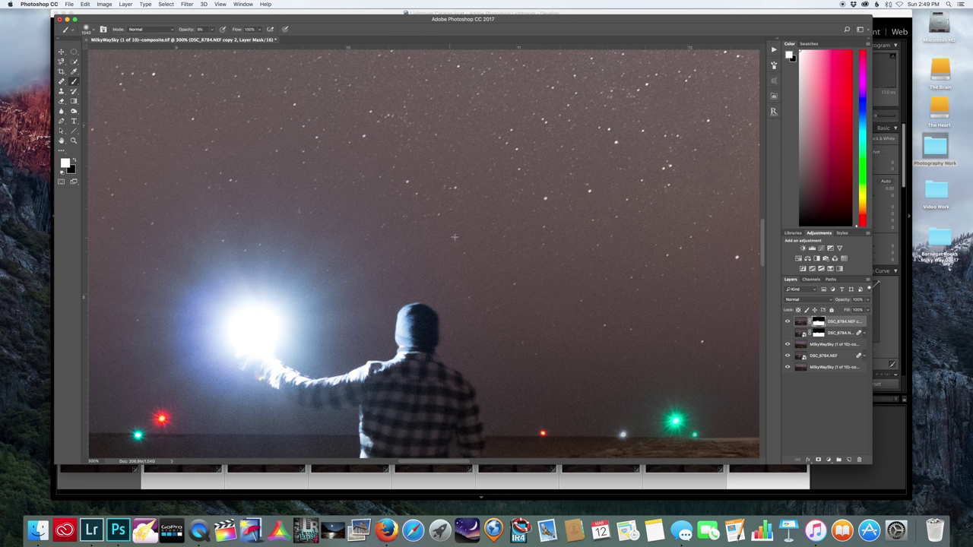
{"action": "left_click", "coordinate": [75, 162]}
{"action": "left_click", "coordinate": [212, 30]}
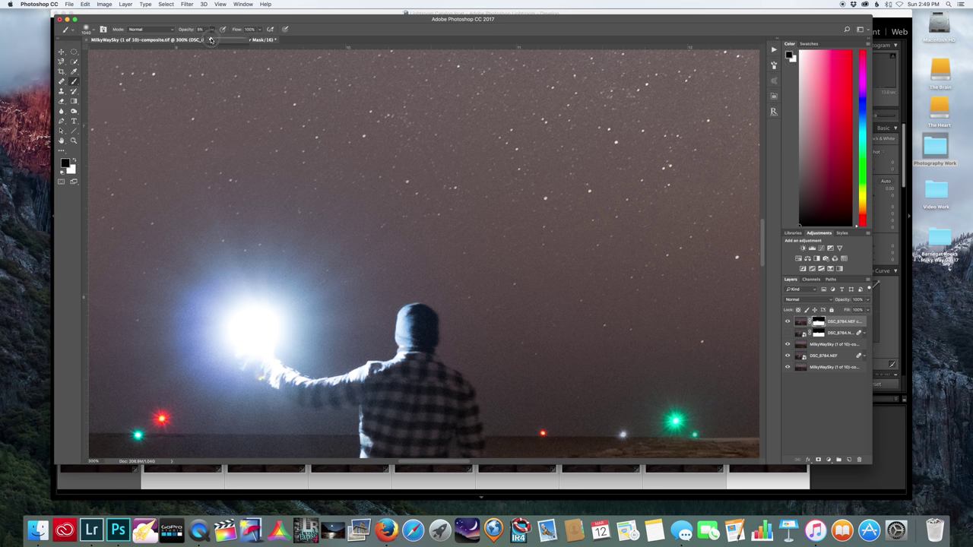
{"action": "left_click", "coordinate": [89, 33]}
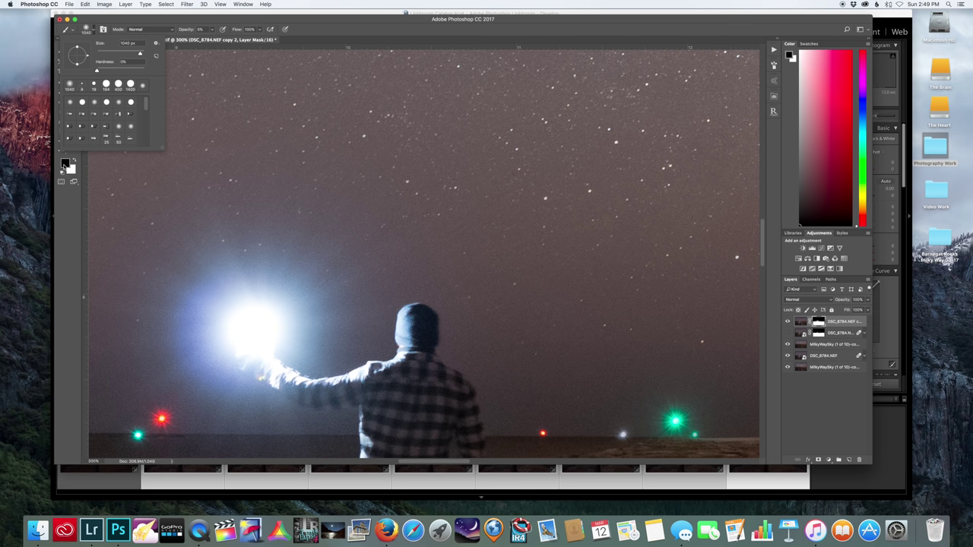
{"action": "left_click_drag", "start_coordinate": [137, 60], "coordinate": [126, 55]}
{"action": "left_click", "coordinate": [473, 221]}
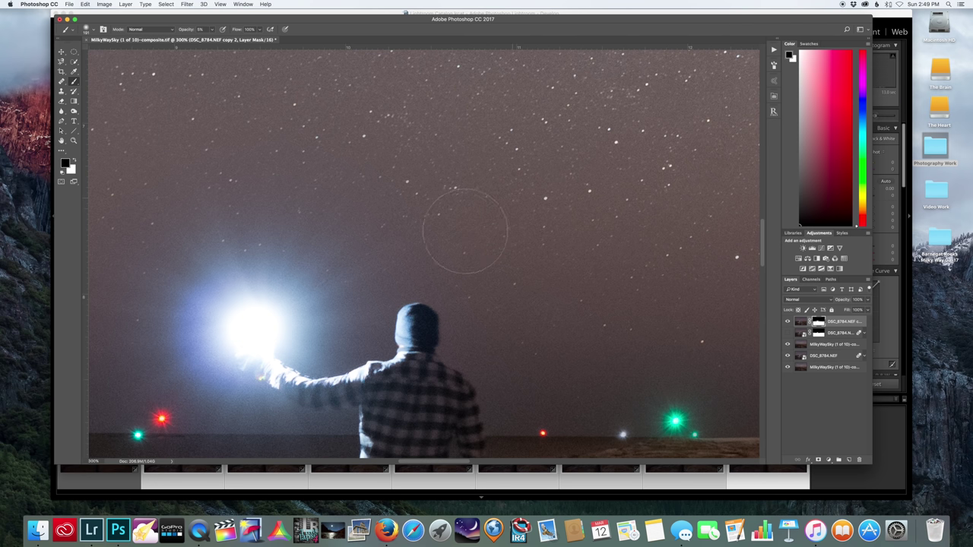
Examine the sky around the lamp glow, the figure and the horizon lights, and check the blend across the whole composite.
{"action": "scroll", "coordinate": [550, 202], "scroll_direction": "left", "scroll_amount": 6}
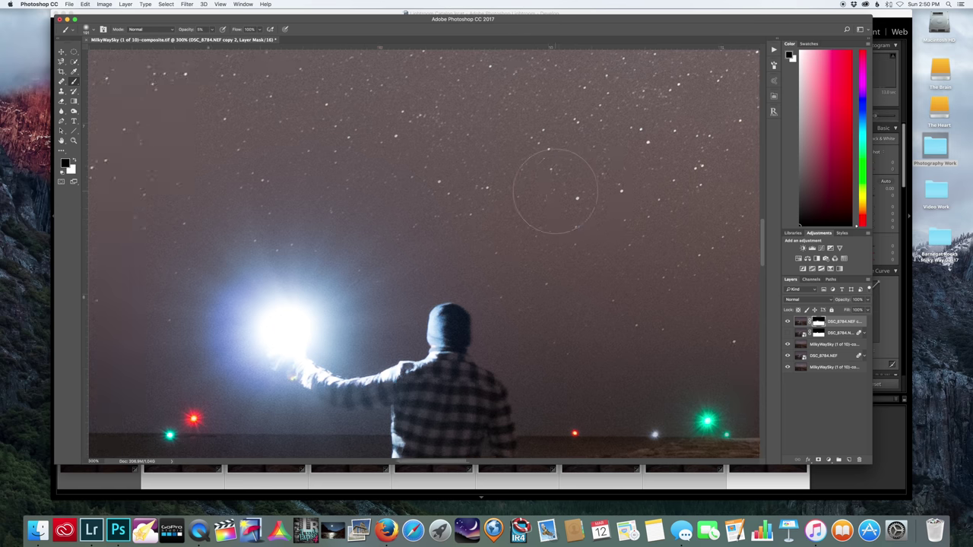
{"action": "scroll", "coordinate": [221, 187], "scroll_direction": "left", "scroll_amount": 4}
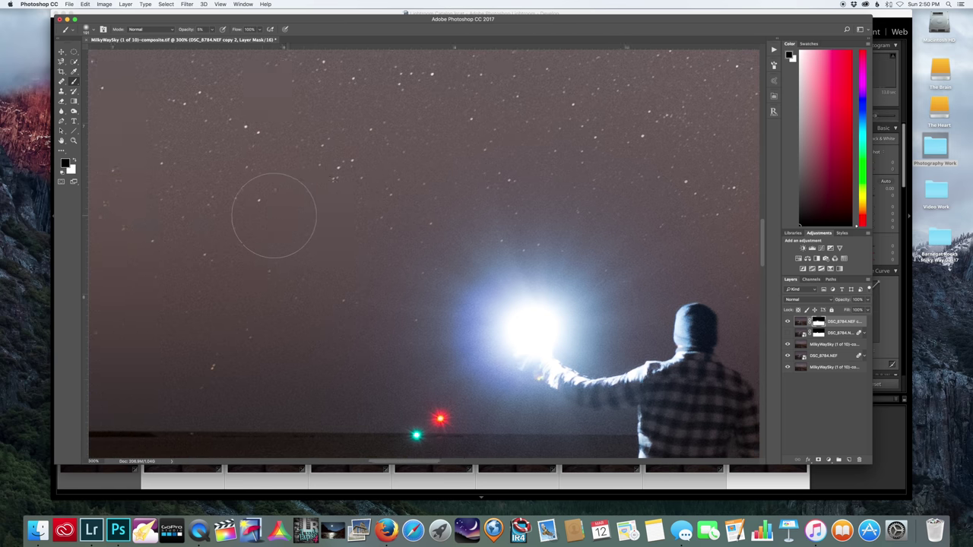
{"action": "scroll", "coordinate": [273, 221], "scroll_direction": "right", "scroll_amount": 8}
{"action": "scroll", "coordinate": [273, 221], "scroll_direction": "up", "scroll_amount": 2}
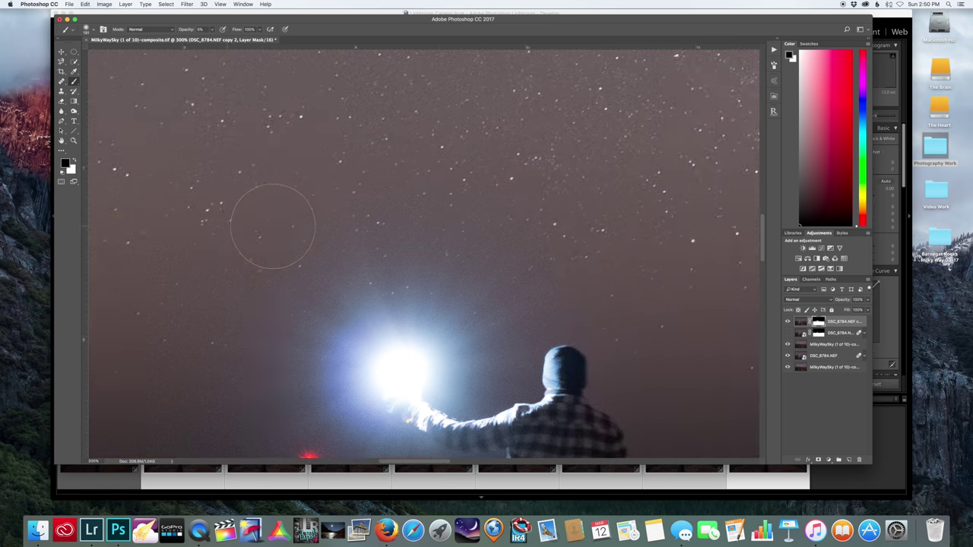
{"action": "scroll", "coordinate": [273, 226], "scroll_direction": "right", "scroll_amount": 9}
{"action": "scroll", "coordinate": [274, 226], "scroll_direction": "down", "scroll_amount": 2}
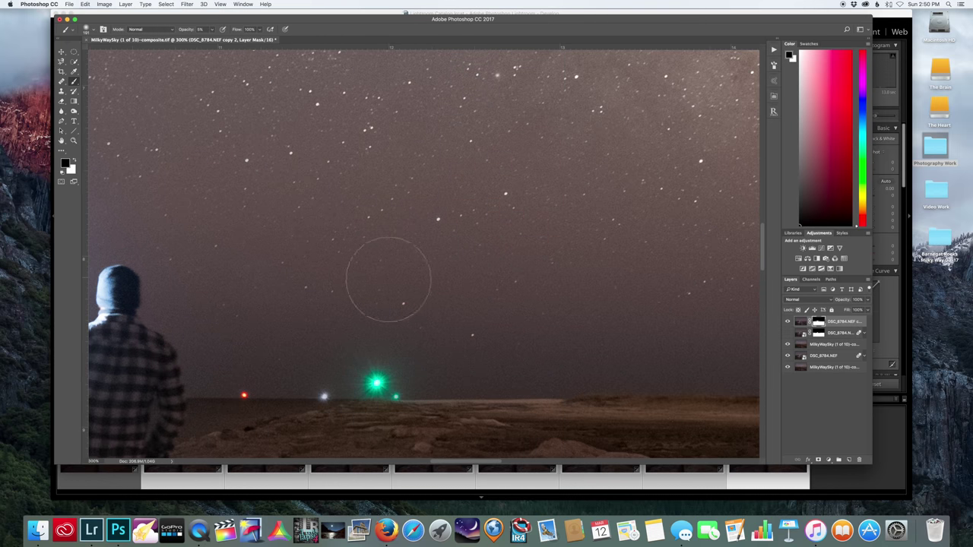
{"action": "scroll", "coordinate": [514, 177], "scroll_direction": "right", "scroll_amount": 2}
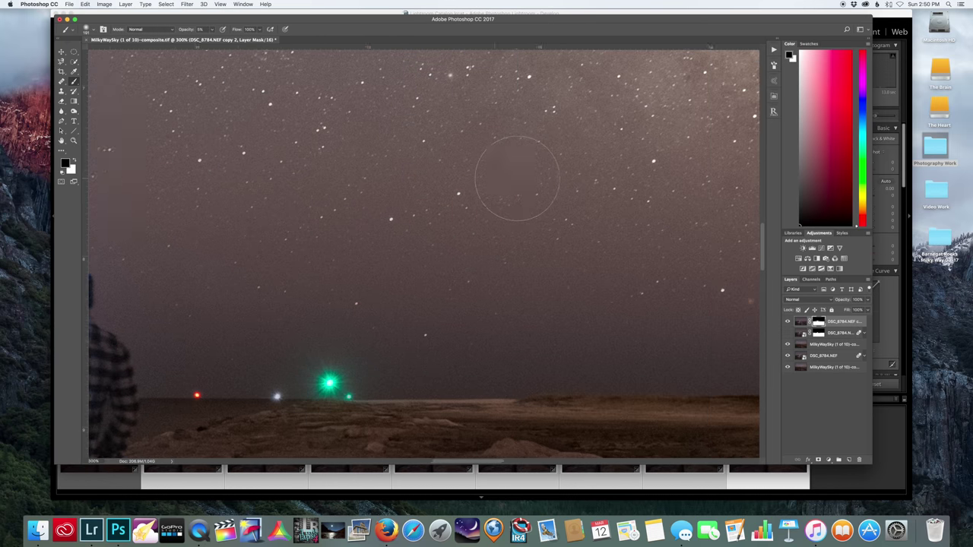
{"action": "scroll", "coordinate": [518, 178], "scroll_direction": "down", "scroll_amount": 10}
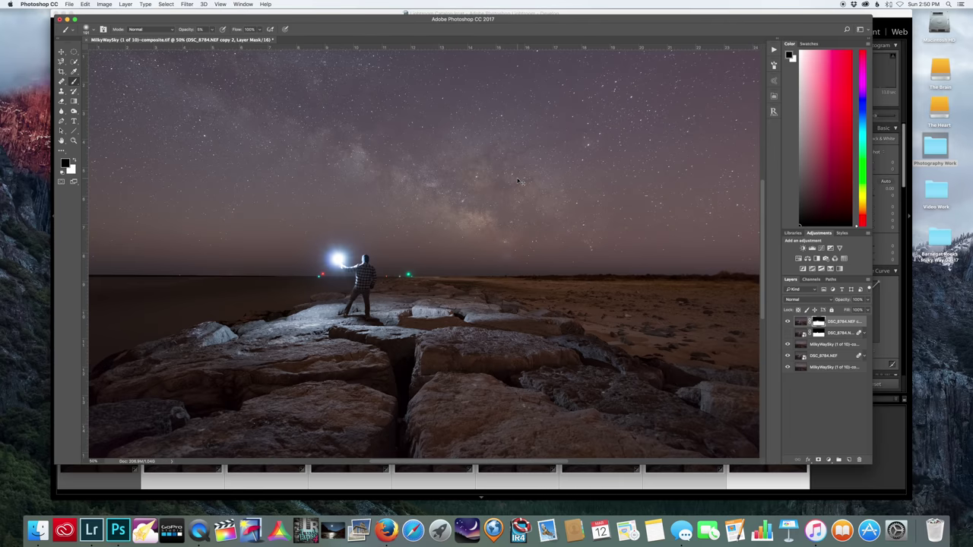
{"action": "scroll", "coordinate": [520, 181], "scroll_direction": "down", "scroll_amount": 1}
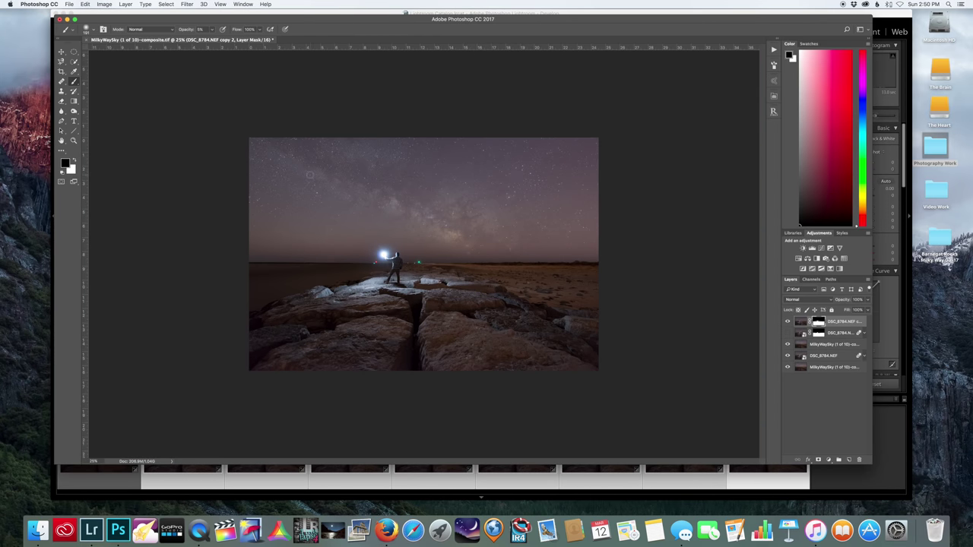
{"action": "scroll", "coordinate": [310, 177], "scroll_direction": "up", "scroll_amount": 4}
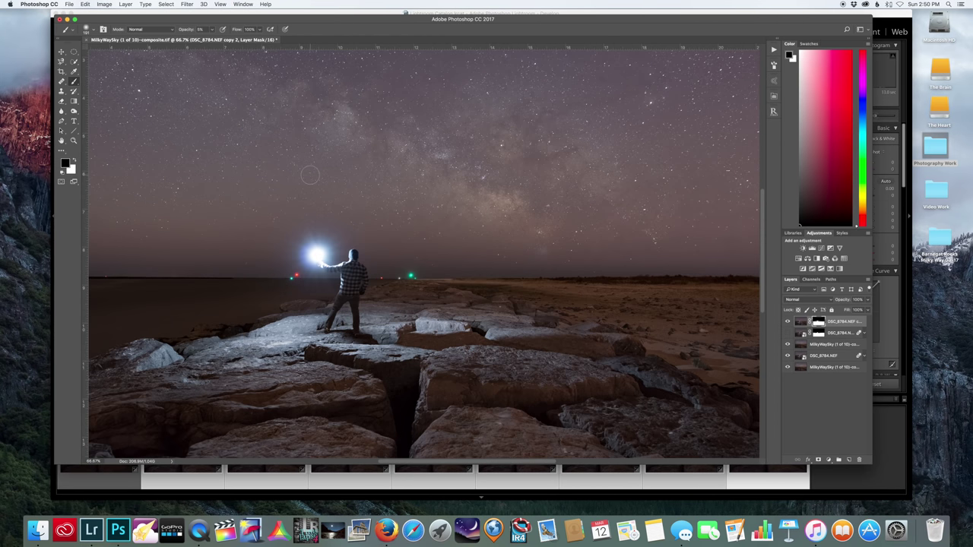
{"action": "scroll", "coordinate": [310, 177], "scroll_direction": "left", "scroll_amount": 2}
Reduce the brush opacity to 1%, enlarge the soft brush, and check the composite up close and as a whole.
{"action": "left_click_drag", "start_coordinate": [212, 31], "coordinate": [205, 45]}
{"action": "left_click", "coordinate": [90, 30]}
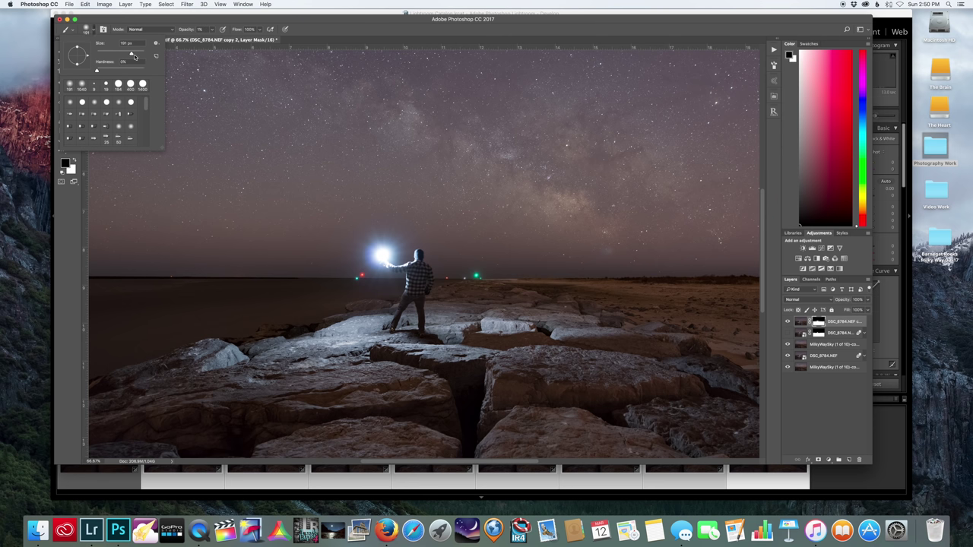
{"action": "left_click_drag", "start_coordinate": [135, 56], "coordinate": [138, 55]}
{"action": "key", "text": "Return"}
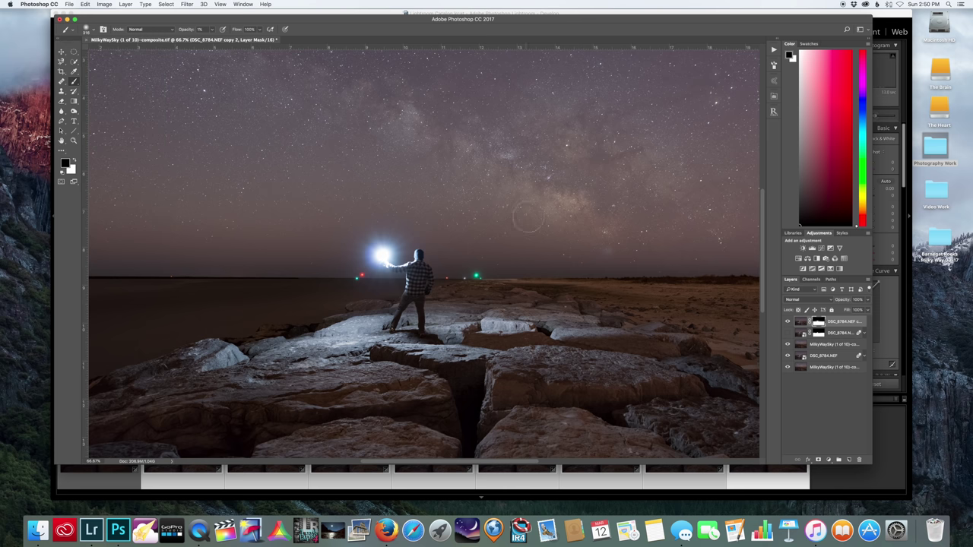
{"action": "key", "text": "super+equal"}
{"action": "key", "text": "super+equal"}
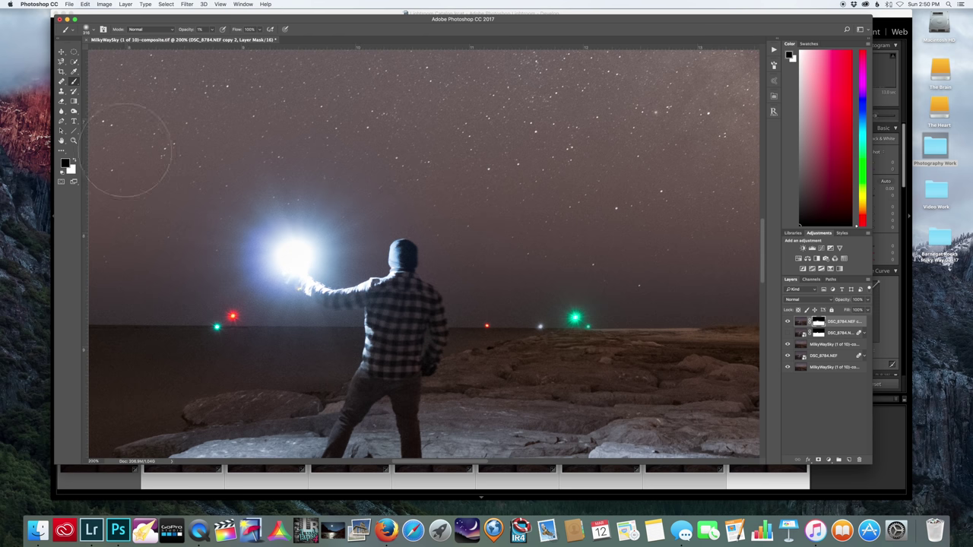
{"action": "key", "text": "super+minus"}
{"action": "key", "text": "super+minus"}
{"action": "key", "text": "super+minus"}
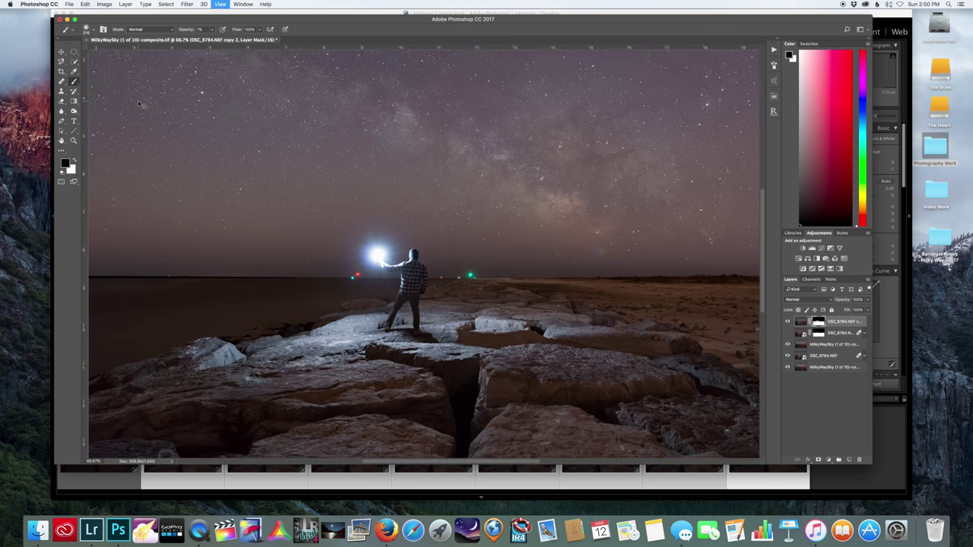
{"action": "key", "text": "super+minus"}
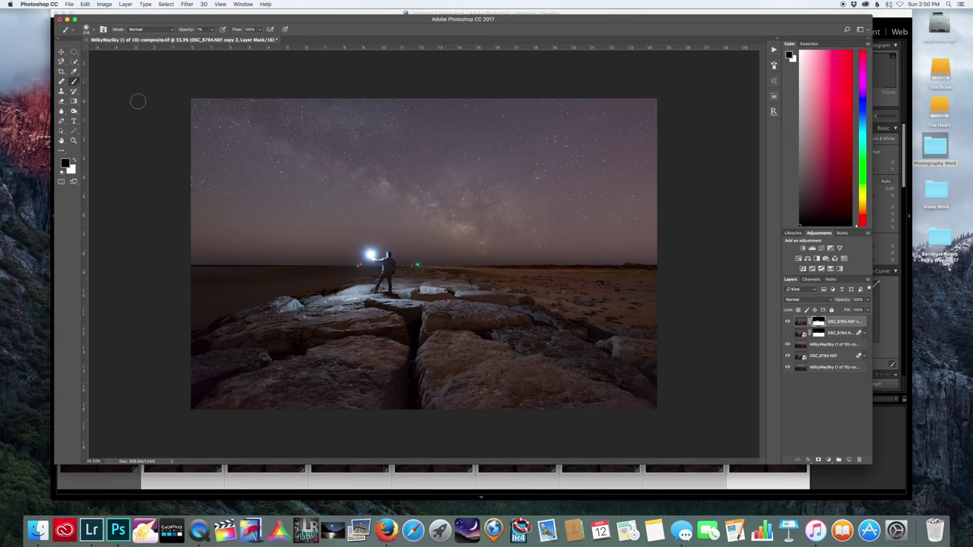
Duplicate the MilkyWaySky composite layer directly beneath the masked foreground layers.
{"action": "left_click", "coordinate": [832, 344]}
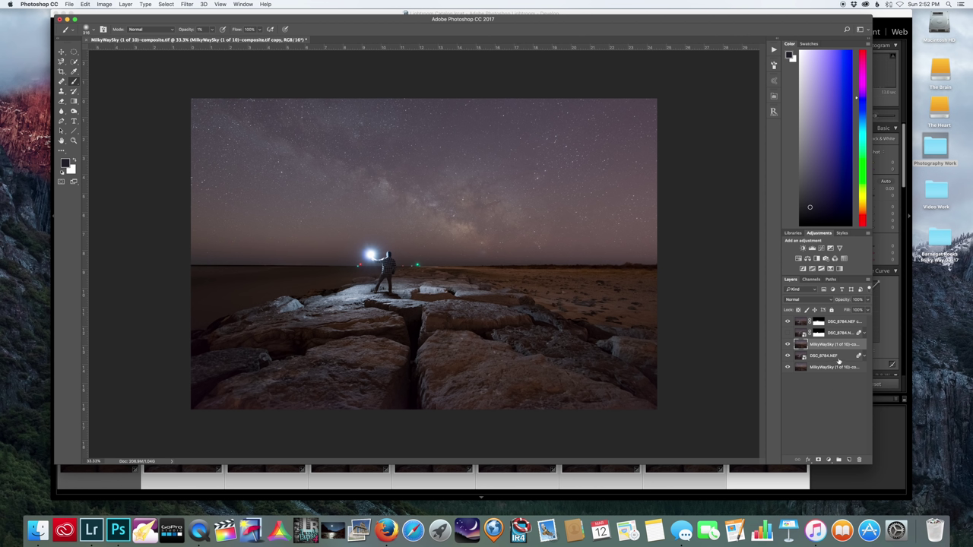
{"action": "left_click_drag", "start_coordinate": [830, 348], "coordinate": [850, 461]}
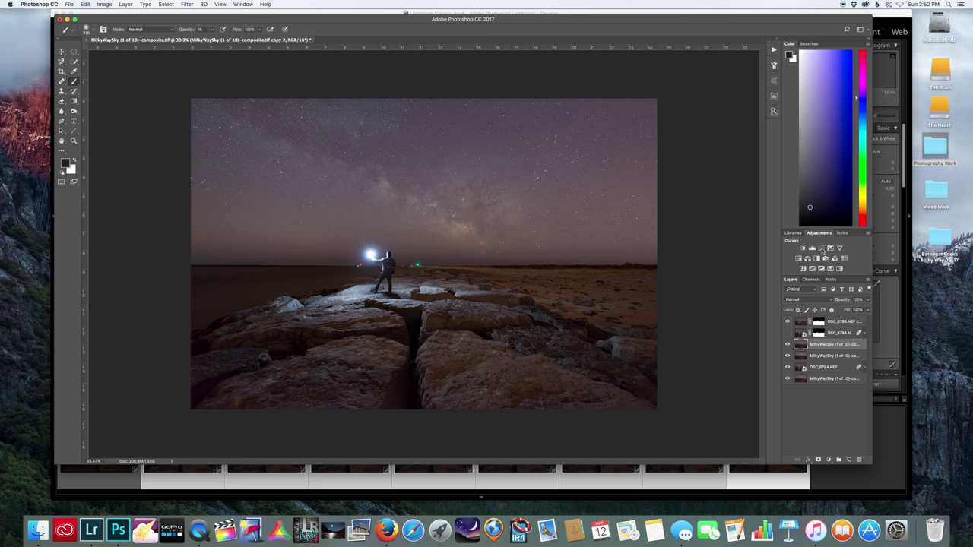
Add a Curves adjustment above the top sky copy and shape a contrast S-curve with raised highlights and lowered shadows.
{"action": "left_click", "coordinate": [821, 248]}
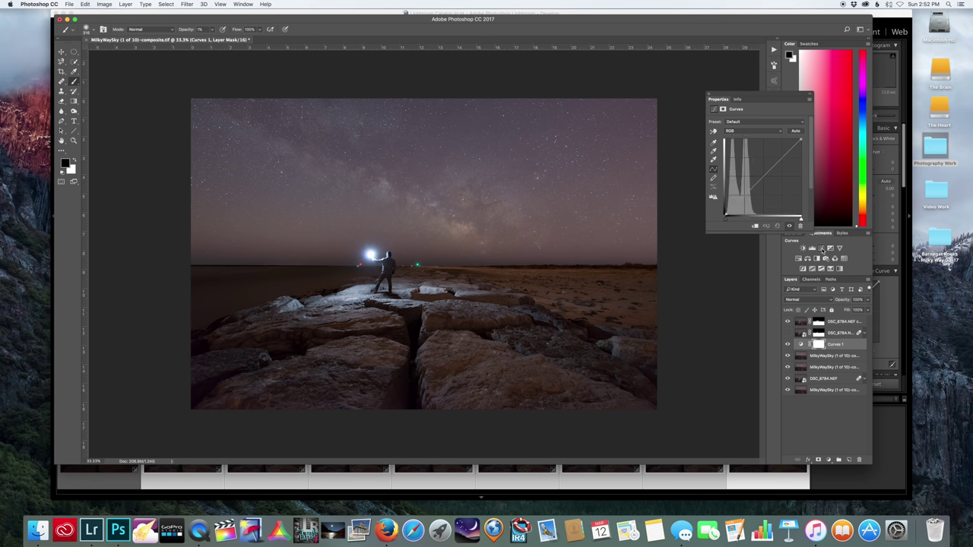
{"action": "left_click_drag", "start_coordinate": [784, 155], "coordinate": [782, 150]}
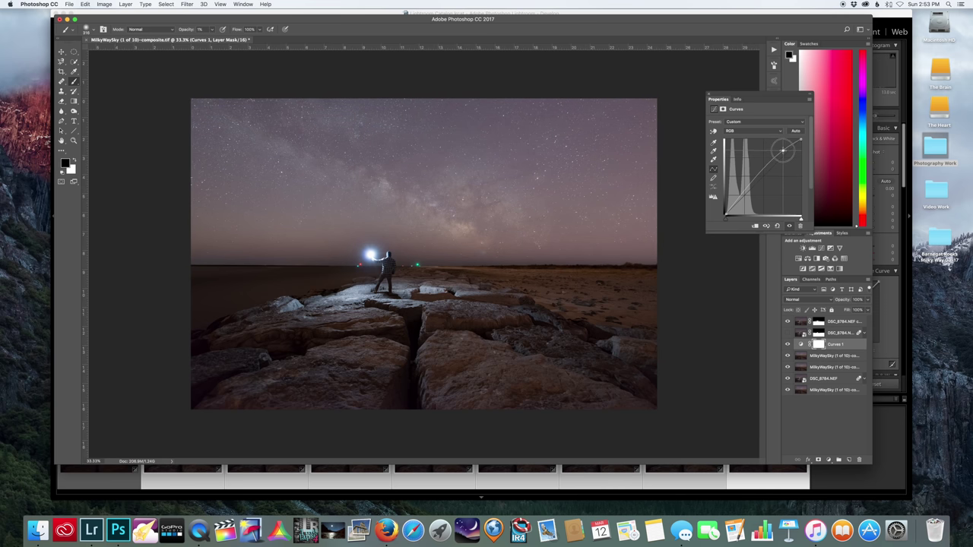
{"action": "left_click_drag", "start_coordinate": [747, 186], "coordinate": [750, 194]}
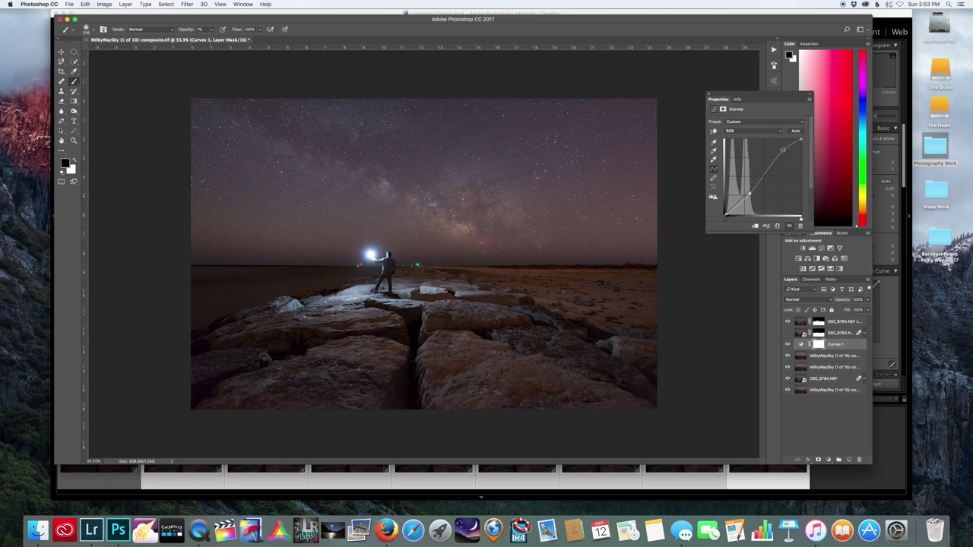
{"action": "left_click_drag", "start_coordinate": [781, 149], "coordinate": [778, 148]}
{"action": "left_click", "coordinate": [709, 95]}
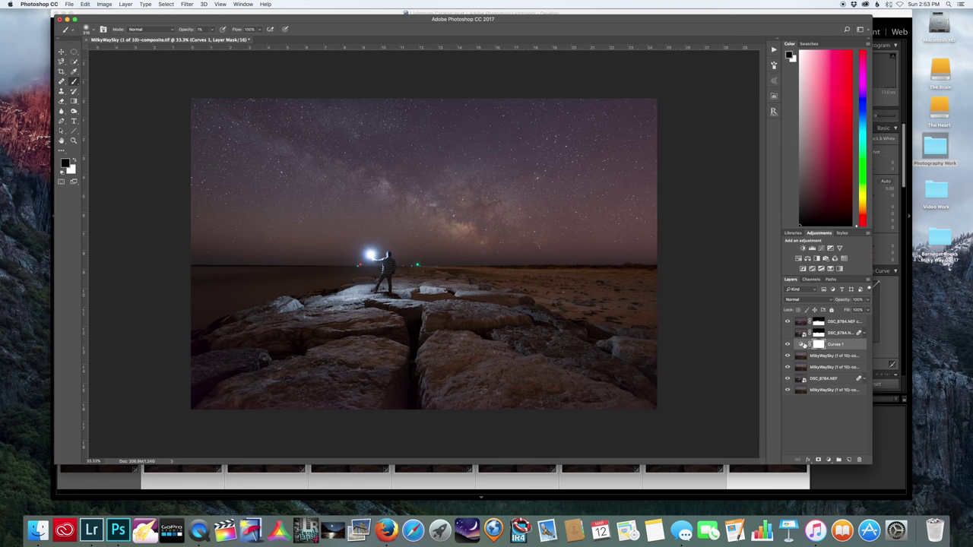
Compare the image with and without the Curves adjustment by toggling its visibility, leaving it shown.
{"action": "left_click", "coordinate": [787, 344]}
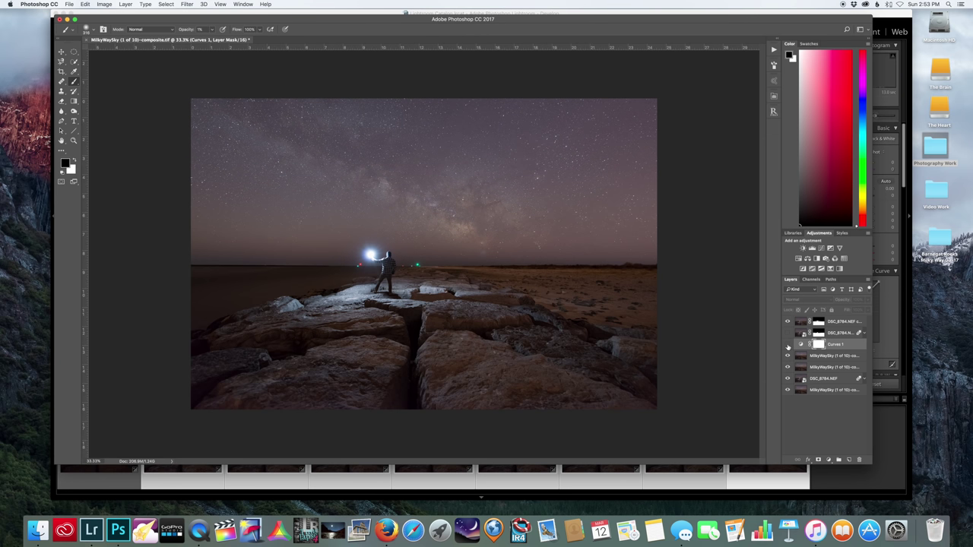
{"action": "left_click", "coordinate": [788, 344]}
{"action": "left_click", "coordinate": [787, 344]}
{"action": "left_click", "coordinate": [787, 345]}
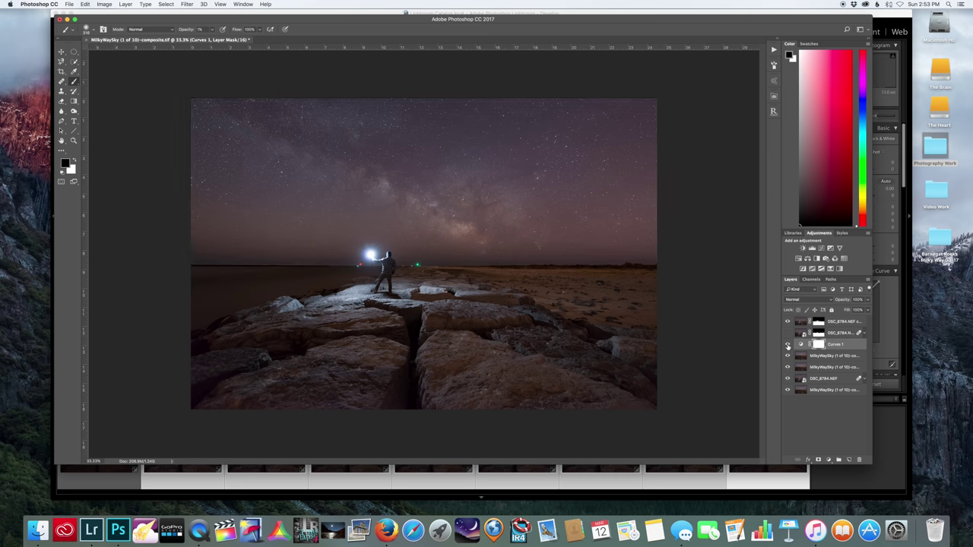
{"action": "left_click", "coordinate": [788, 344]}
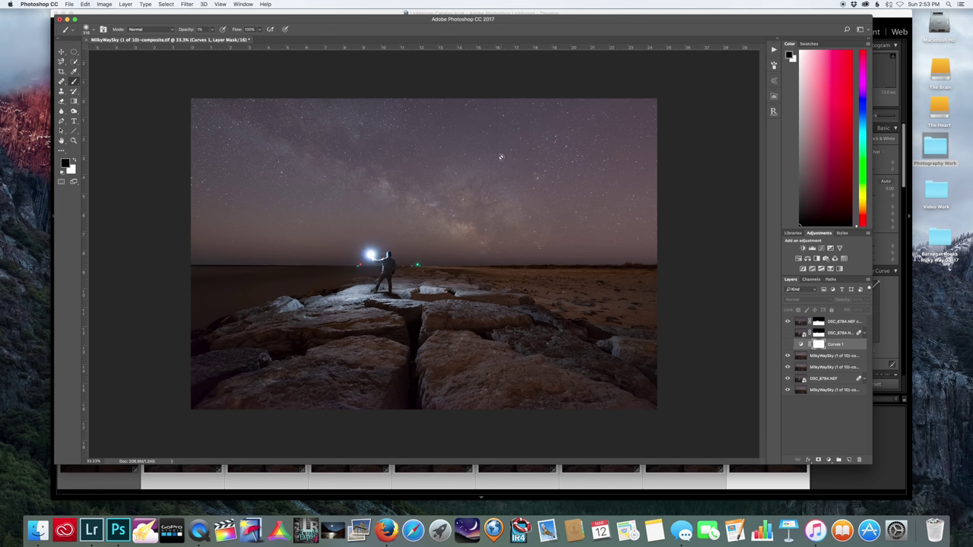
{"action": "left_click", "coordinate": [787, 345]}
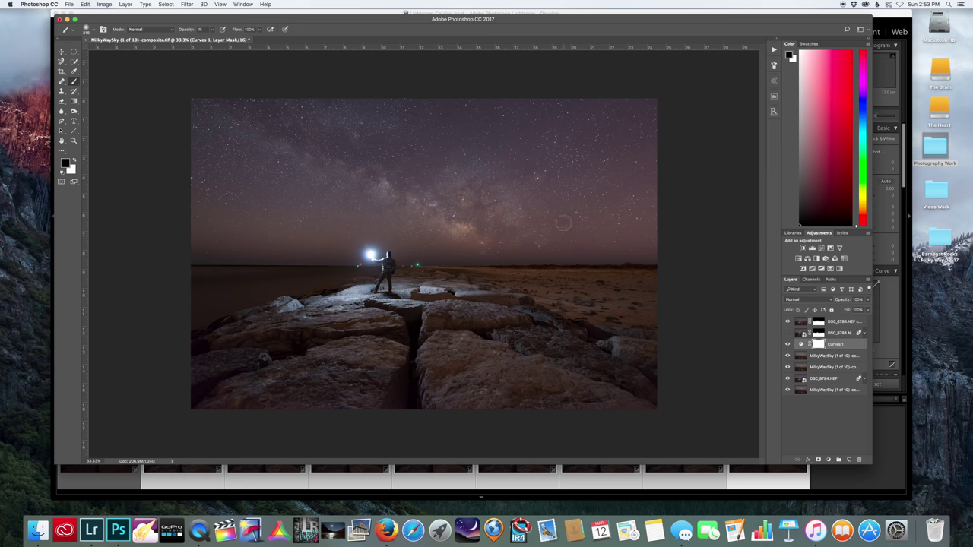
Examine the adjusted sky, the horizon, and the lamp glow around the figure at 100% and 200% magnification.
{"action": "key", "text": "super+1"}
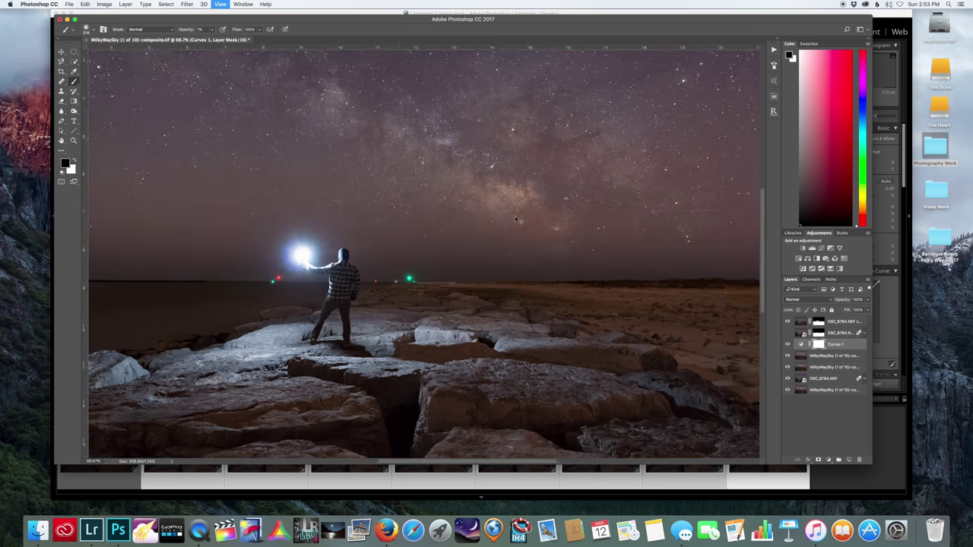
{"action": "scroll", "coordinate": [517, 287], "scroll_direction": "up", "scroll_amount": 5}
{"action": "scroll", "coordinate": [517, 287], "scroll_direction": "right", "scroll_amount": 5}
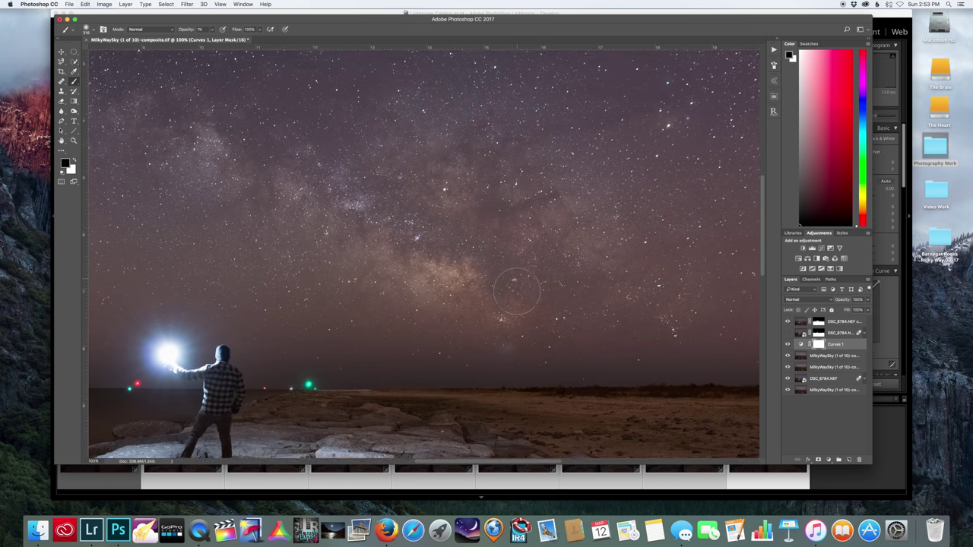
{"action": "scroll", "coordinate": [516, 290], "scroll_direction": "down", "scroll_amount": 4}
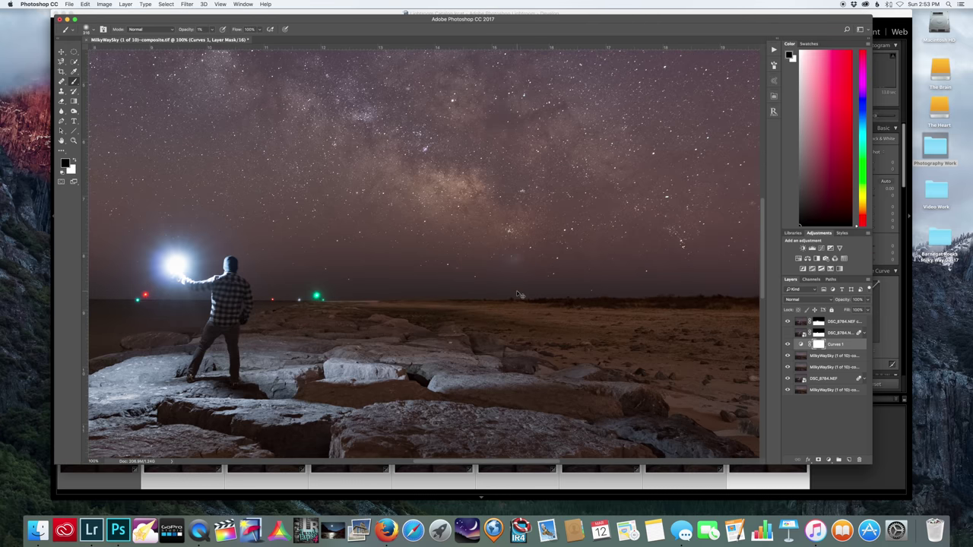
{"action": "key", "text": "super+equal"}
{"action": "scroll", "coordinate": [516, 290], "scroll_direction": "right", "scroll_amount": 6}
{"action": "scroll", "coordinate": [514, 290], "scroll_direction": "right", "scroll_amount": 5}
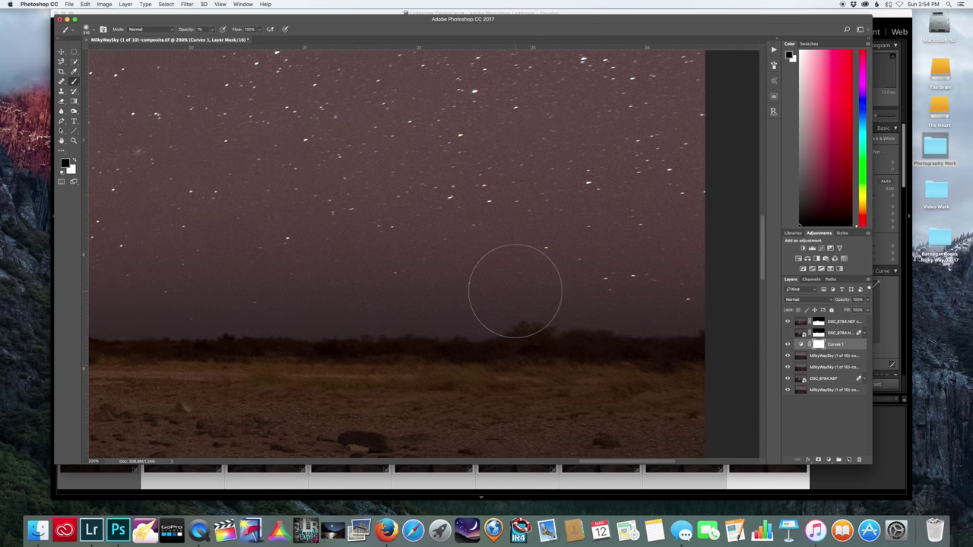
{"action": "scroll", "coordinate": [514, 290], "scroll_direction": "left", "scroll_amount": 10}
{"action": "scroll", "coordinate": [516, 290], "scroll_direction": "left", "scroll_amount": 8}
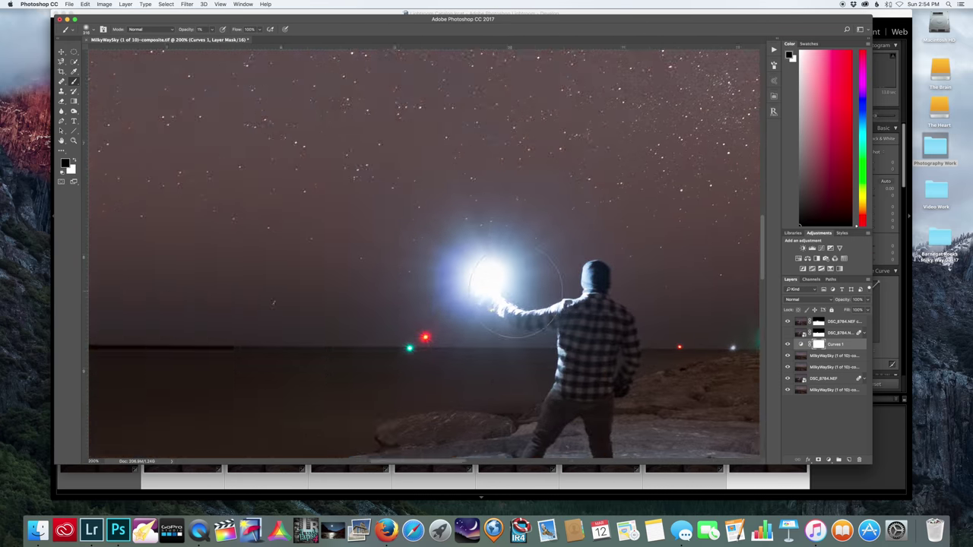
{"action": "scroll", "coordinate": [516, 290], "scroll_direction": "right", "scroll_amount": 5}
{"action": "scroll", "coordinate": [516, 290], "scroll_direction": "down", "scroll_amount": 5}
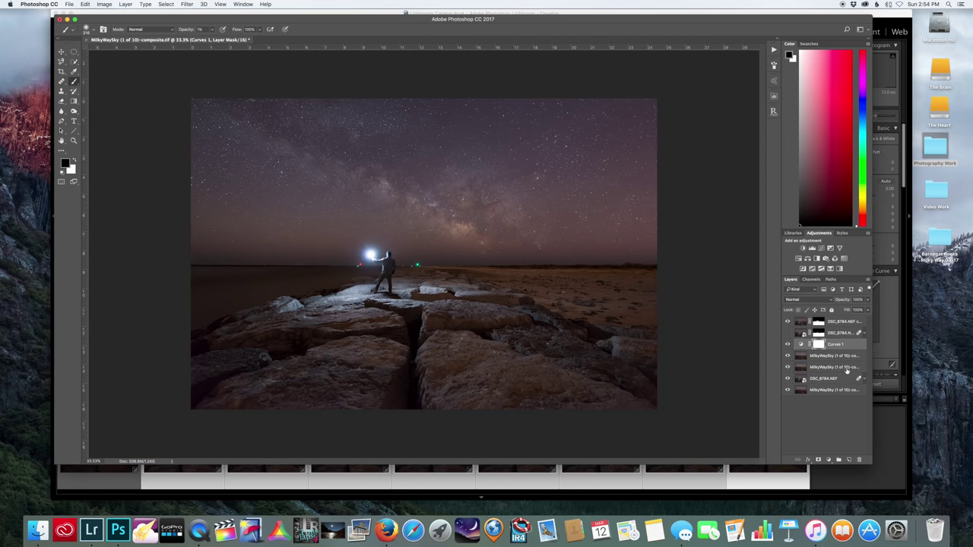
Dodge the Milky Way core on the top sky copy with a soft 1040 px brush, range Highlights, exposure 1%.
{"action": "left_click", "coordinate": [828, 357]}
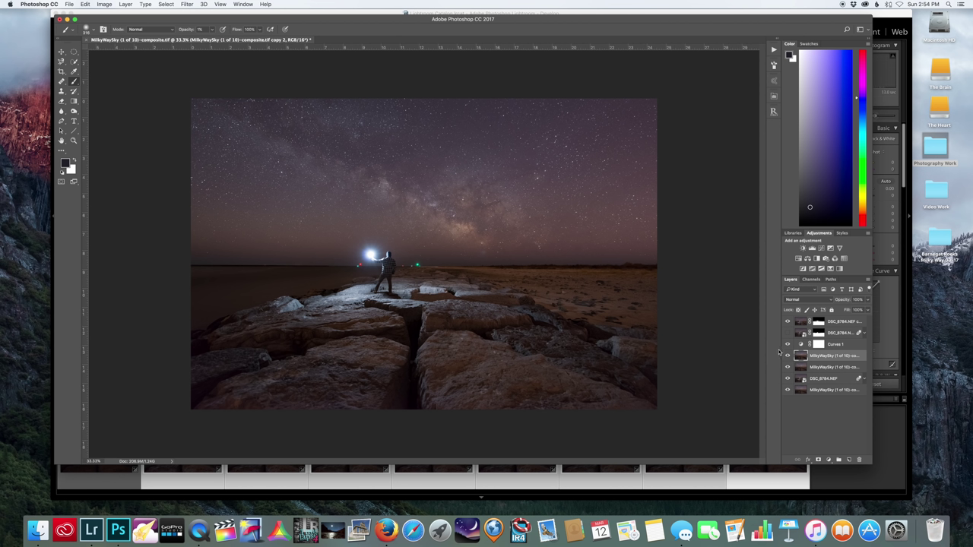
{"action": "left_click", "coordinate": [73, 111]}
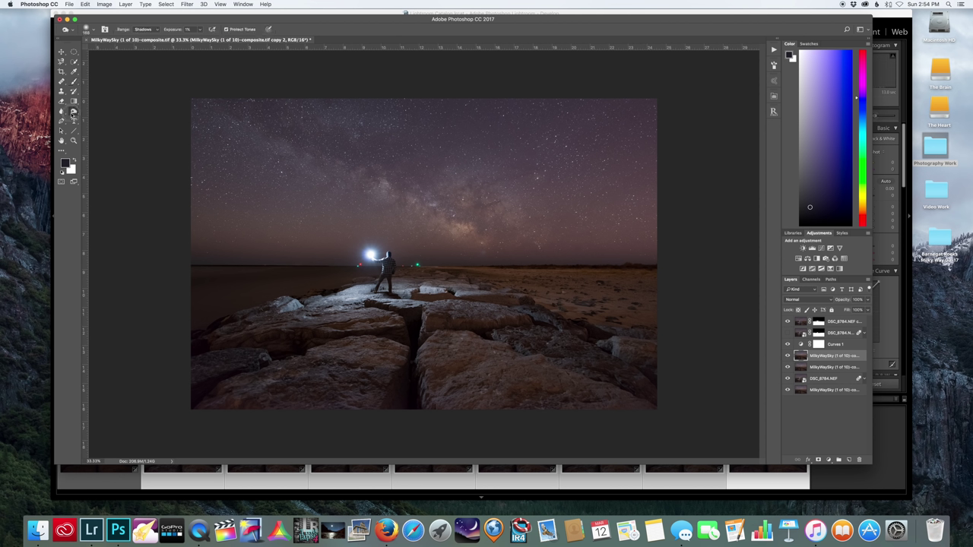
{"action": "left_click", "coordinate": [101, 112]}
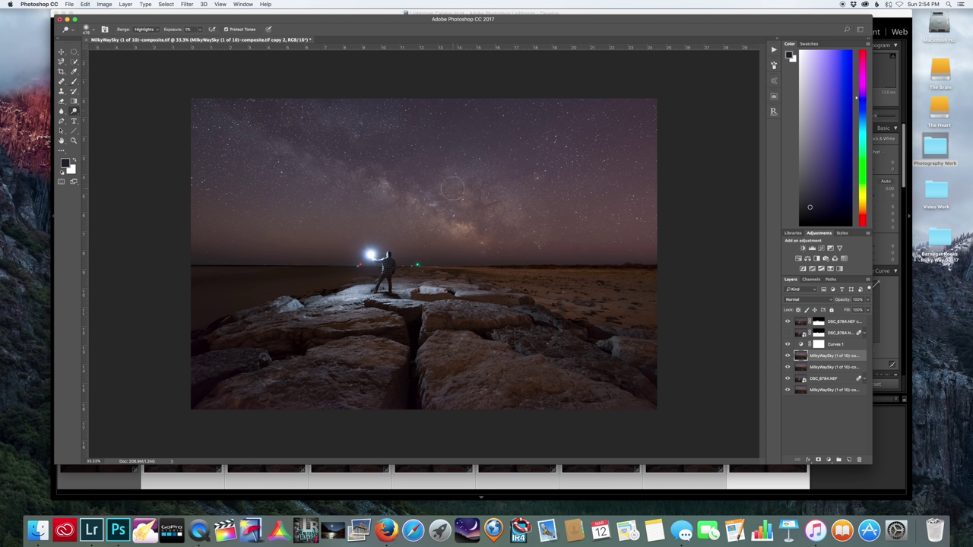
{"action": "mouse_move", "coordinate": [194, 29]}
{"action": "left_mouse_down"}
{"action": "mouse_move", "coordinate": [199, 40]}
{"action": "mouse_move", "coordinate": [141, 54]}
{"action": "left_mouse_up"}
{"action": "left_click", "coordinate": [94, 29]}
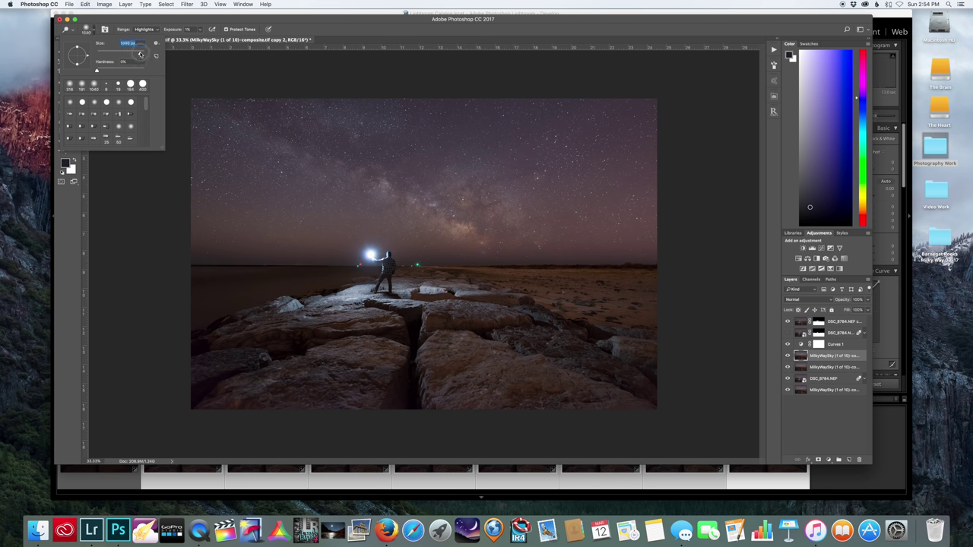
{"action": "left_click", "coordinate": [506, 245]}
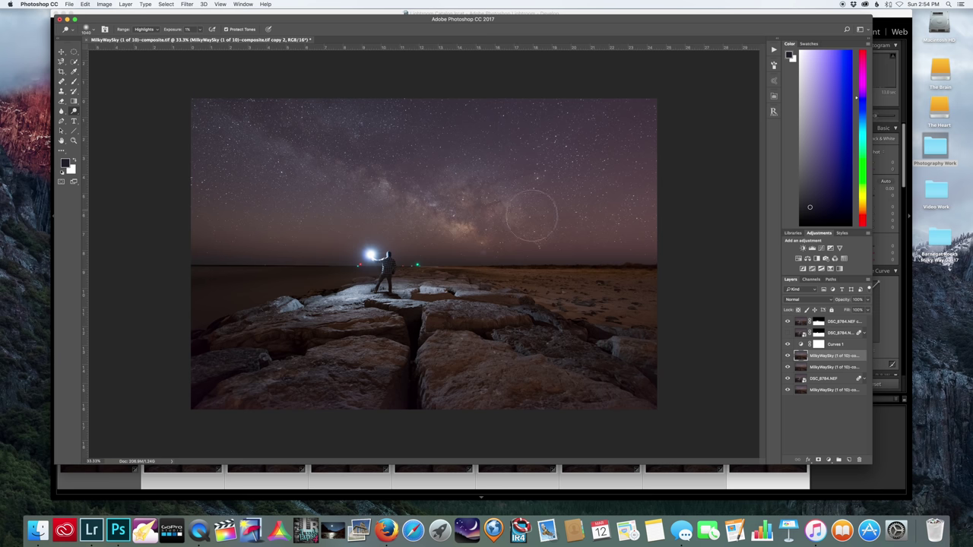
{"action": "mouse_move", "coordinate": [531, 217]}
{"action": "left_mouse_down"}
{"action": "mouse_move", "coordinate": [310, 148]}
{"action": "mouse_move", "coordinate": [432, 175]}
{"action": "mouse_move", "coordinate": [400, 173]}
{"action": "mouse_move", "coordinate": [400, 182]}
{"action": "mouse_move", "coordinate": [295, 138]}
{"action": "mouse_move", "coordinate": [433, 186]}
{"action": "mouse_move", "coordinate": [375, 183]}
{"action": "mouse_move", "coordinate": [512, 237]}
{"action": "mouse_move", "coordinate": [487, 186]}
{"action": "mouse_move", "coordinate": [464, 218]}
{"action": "mouse_move", "coordinate": [549, 187]}
{"action": "mouse_move", "coordinate": [452, 174]}
{"action": "mouse_move", "coordinate": [441, 158]}
{"action": "mouse_move", "coordinate": [515, 190]}
{"action": "mouse_move", "coordinate": [448, 220]}
{"action": "mouse_move", "coordinate": [457, 233]}
{"action": "mouse_move", "coordinate": [477, 220]}
{"action": "mouse_move", "coordinate": [410, 213]}
{"action": "mouse_move", "coordinate": [526, 211]}
{"action": "mouse_move", "coordinate": [467, 217]}
{"action": "mouse_move", "coordinate": [545, 199]}
{"action": "mouse_move", "coordinate": [487, 184]}
{"action": "mouse_move", "coordinate": [517, 170]}
{"action": "mouse_move", "coordinate": [317, 142]}
{"action": "mouse_move", "coordinate": [529, 172]}
{"action": "mouse_move", "coordinate": [522, 208]}
{"action": "left_mouse_up"}
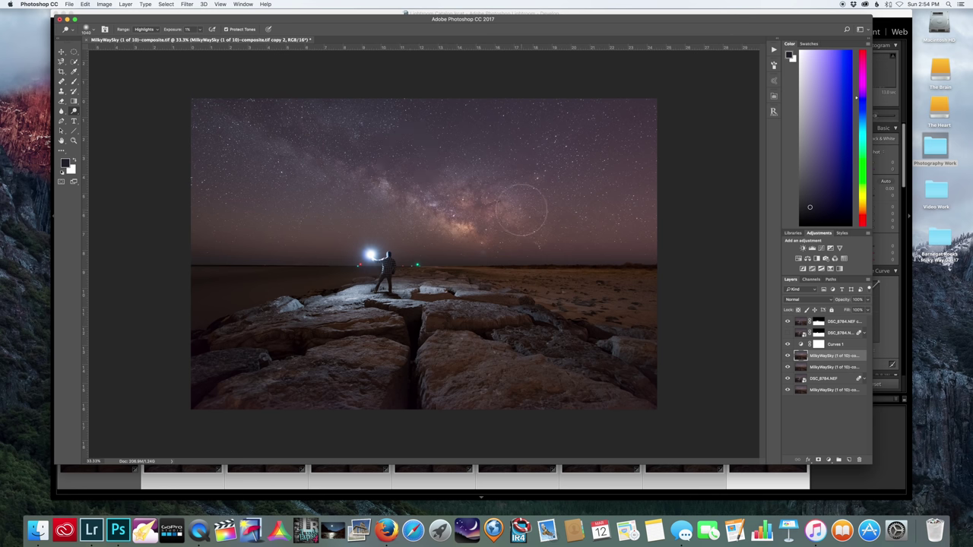
Toggle the dodged sky copy's visibility to compare before and after, leaving the layer shown.
{"action": "left_click", "coordinate": [788, 356]}
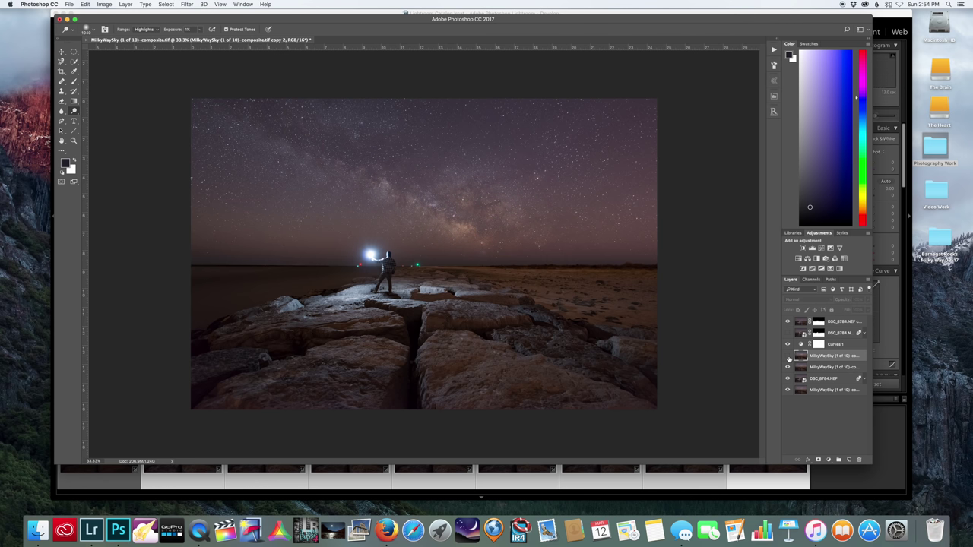
{"action": "left_click", "coordinate": [788, 356]}
{"action": "left_click", "coordinate": [788, 356]}
{"action": "left_click", "coordinate": [788, 357]}
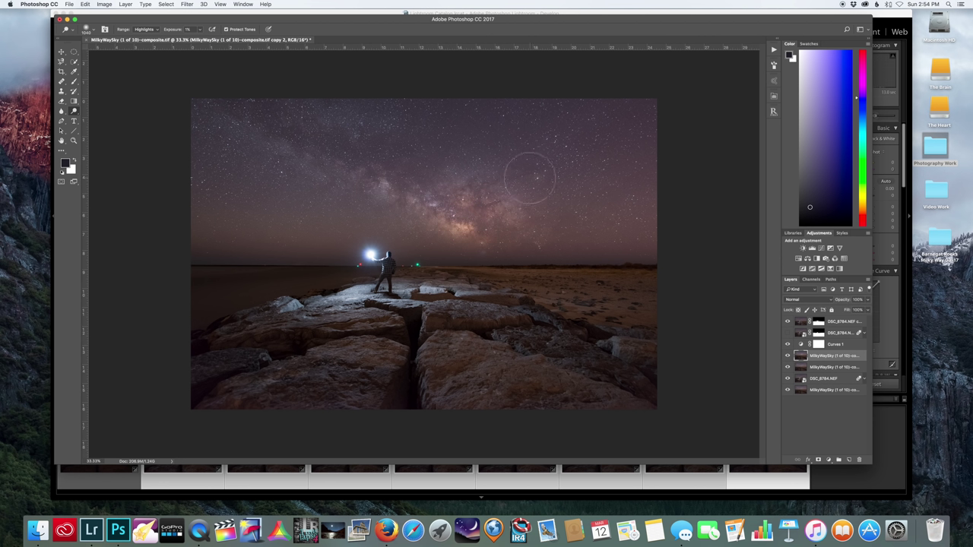
Set the dodge range to Shadows, and switch to the Burn tool with an enlarged soft brush.
{"action": "left_click", "coordinate": [148, 30]}
{"action": "left_click", "coordinate": [146, 17]}
{"action": "right_click", "coordinate": [75, 111]}
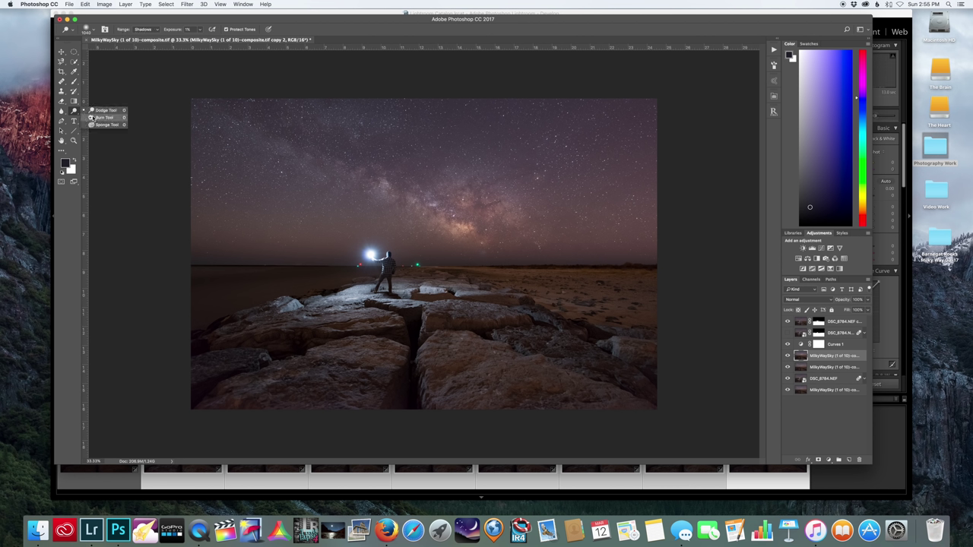
{"action": "left_click", "coordinate": [94, 118]}
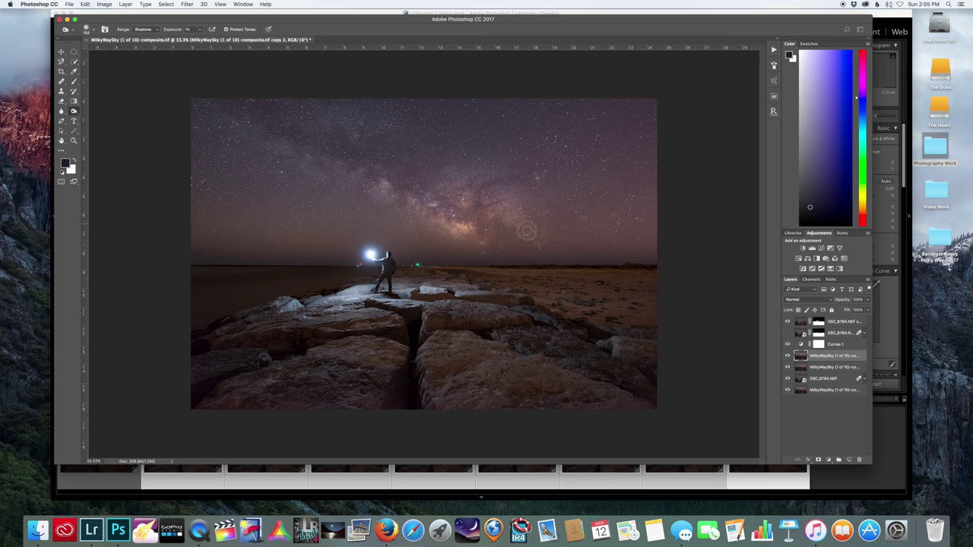
{"action": "left_click", "coordinate": [91, 29]}
{"action": "left_click_drag", "start_coordinate": [131, 55], "coordinate": [139, 54]}
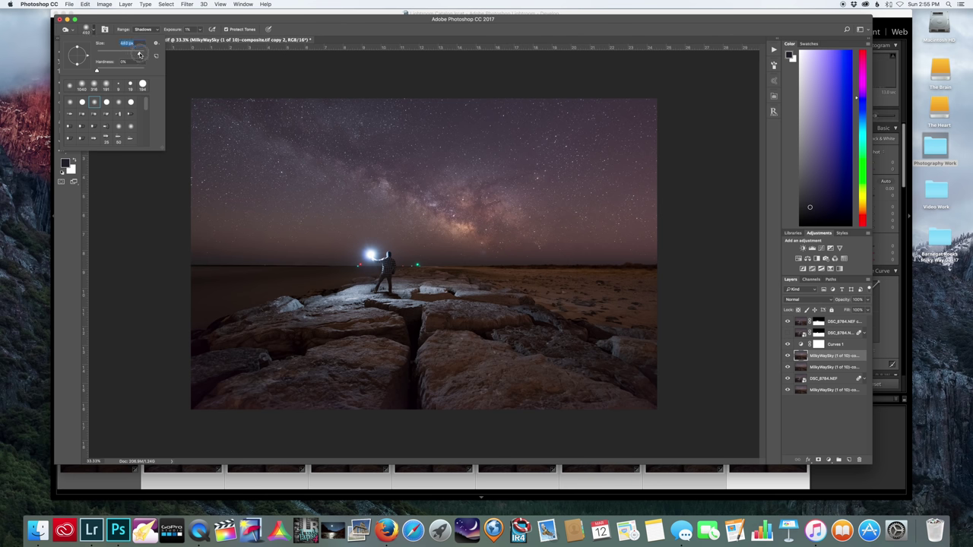
{"action": "key", "text": "Return"}
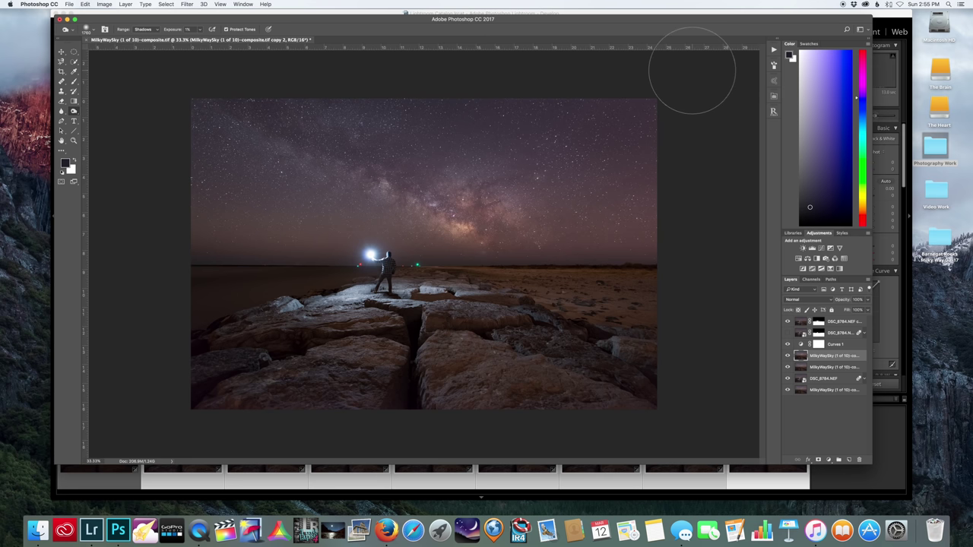
{"action": "left_click", "coordinate": [867, 309]}
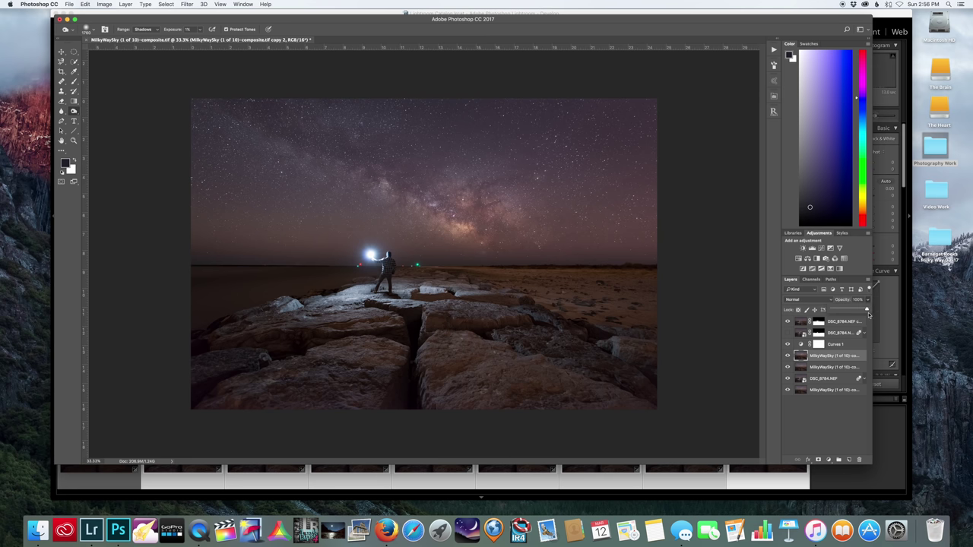
{"action": "mouse_move", "coordinate": [867, 310]}
{"action": "left_mouse_down"}
{"action": "mouse_move", "coordinate": [851, 311]}
{"action": "mouse_move", "coordinate": [874, 310]}
{"action": "left_mouse_up"}
Flatten the image into a single background layer, discarding the hidden layers.
{"action": "right_click", "coordinate": [836, 392]}
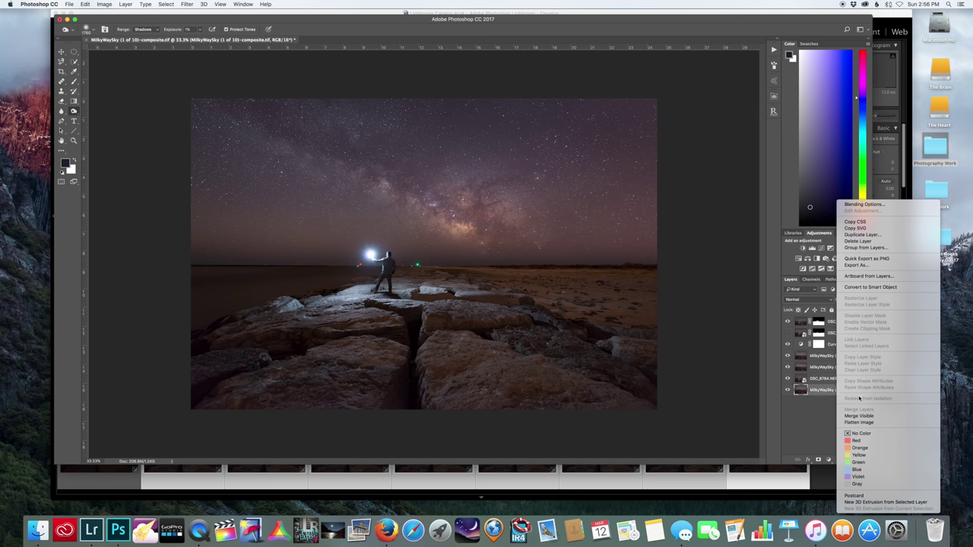
{"action": "left_click", "coordinate": [859, 422]}
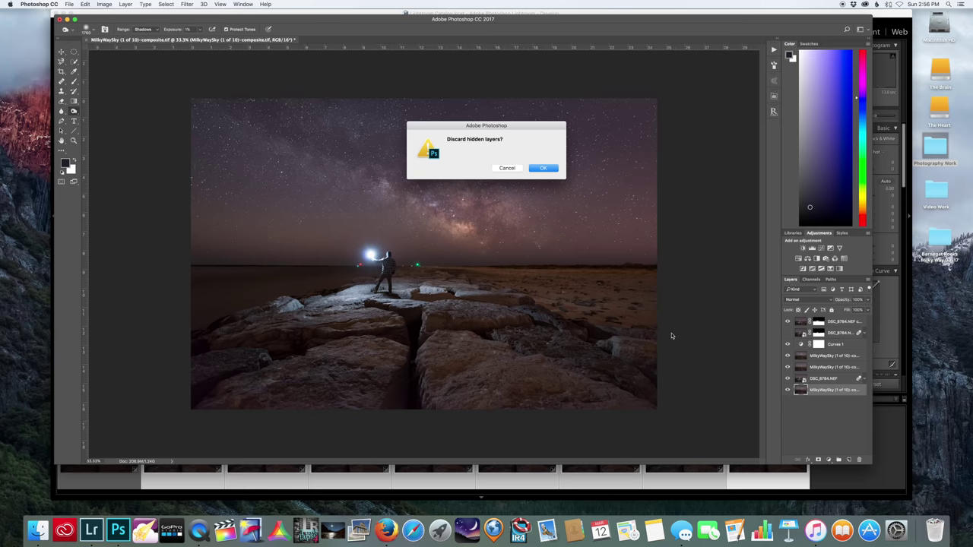
{"action": "left_click", "coordinate": [544, 169]}
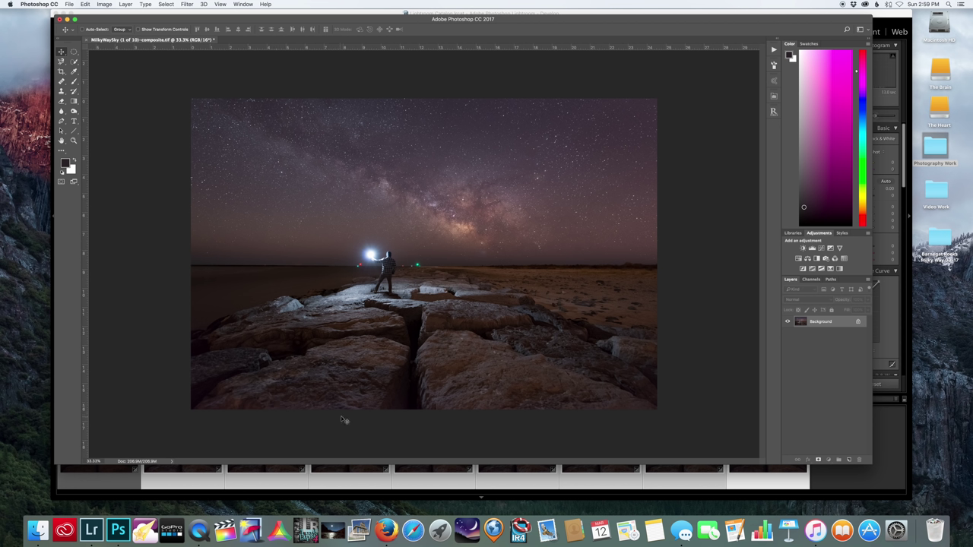
Duplicate the flattened Background layer and set the copy's blend mode to Color.
{"action": "left_click_drag", "start_coordinate": [829, 326], "coordinate": [851, 462]}
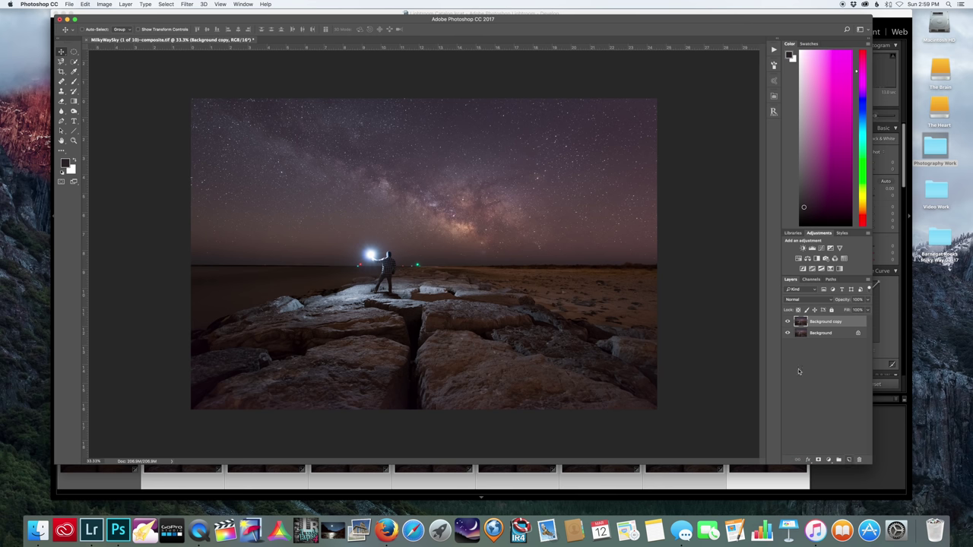
{"action": "left_click", "coordinate": [804, 300]}
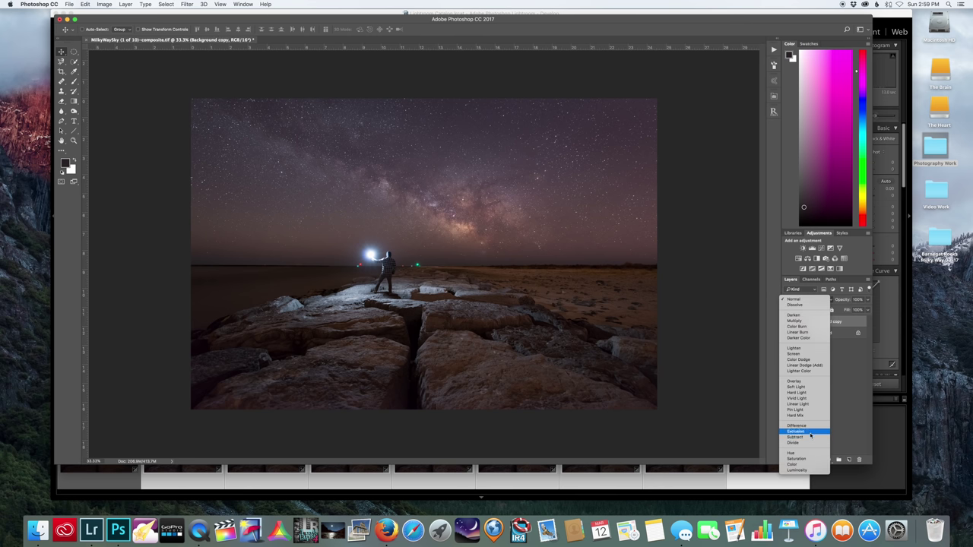
{"action": "left_click", "coordinate": [795, 464]}
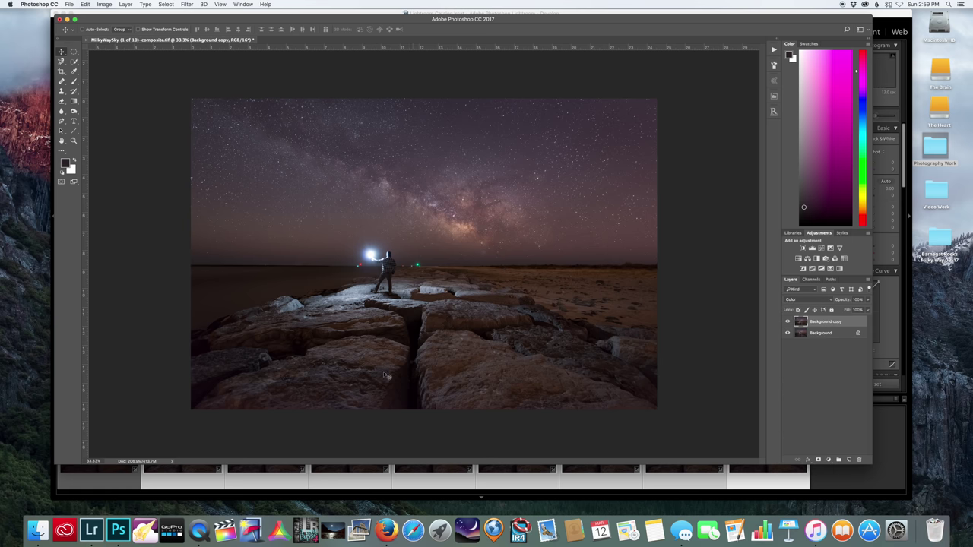
Sample the dark grey of the front rock at the far left with the Brush tool, and set the brush opacity to 40%.
{"action": "key", "text": "super+1"}
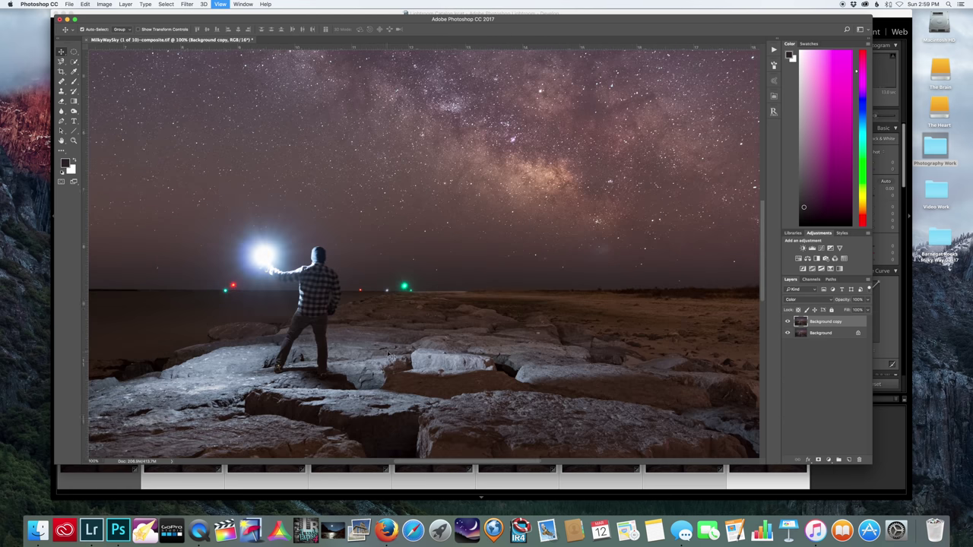
{"action": "scroll", "coordinate": [391, 355], "scroll_direction": "up", "scroll_amount": 5}
{"action": "scroll", "coordinate": [393, 354], "scroll_direction": "down", "scroll_amount": 5}
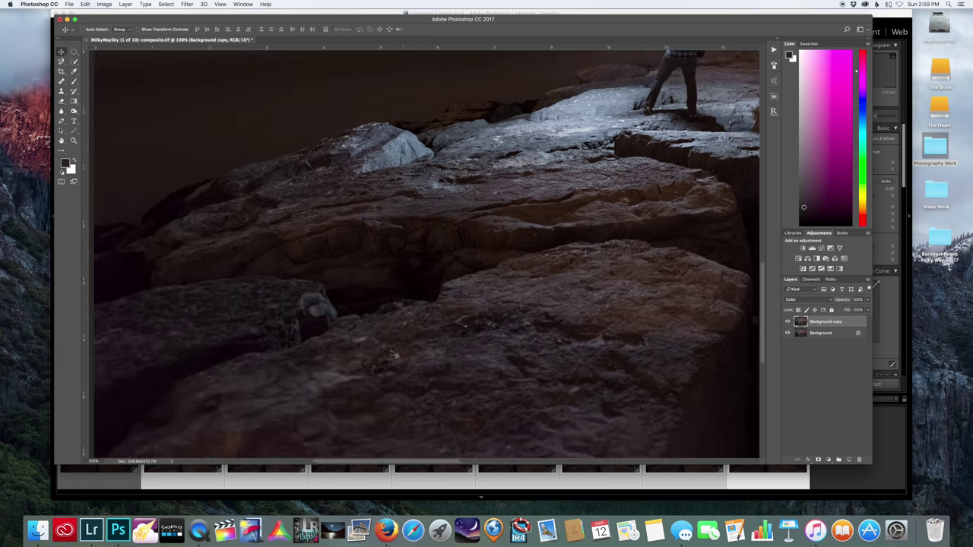
{"action": "scroll", "coordinate": [393, 354], "scroll_direction": "down", "scroll_amount": 5}
{"action": "scroll", "coordinate": [393, 354], "scroll_direction": "left", "scroll_amount": 3}
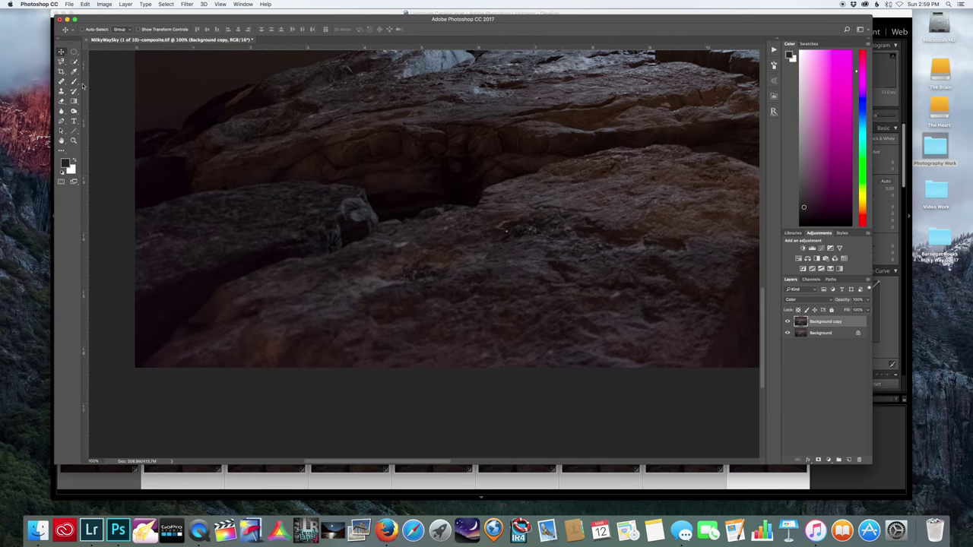
{"action": "left_click", "coordinate": [74, 82]}
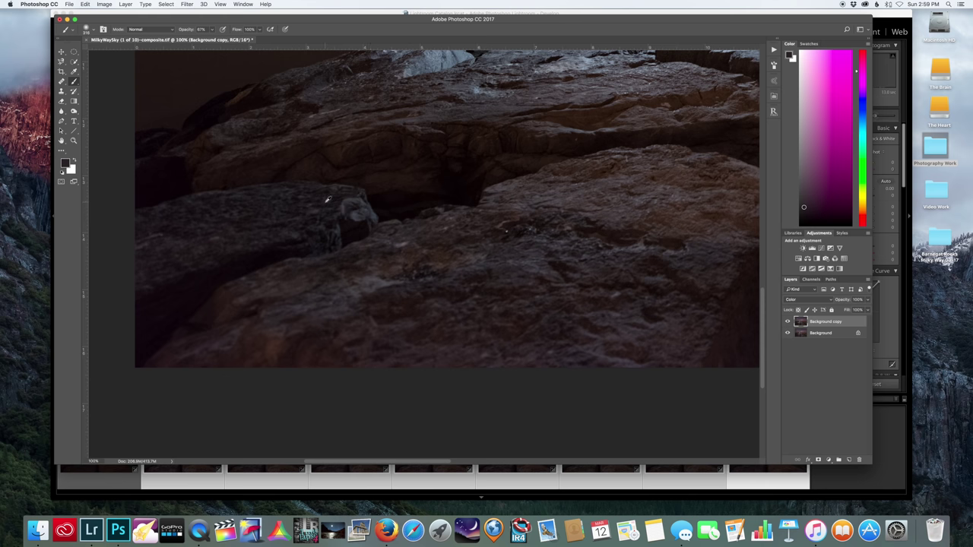
{"action": "left_click", "coordinate": [325, 202], "text": "alt"}
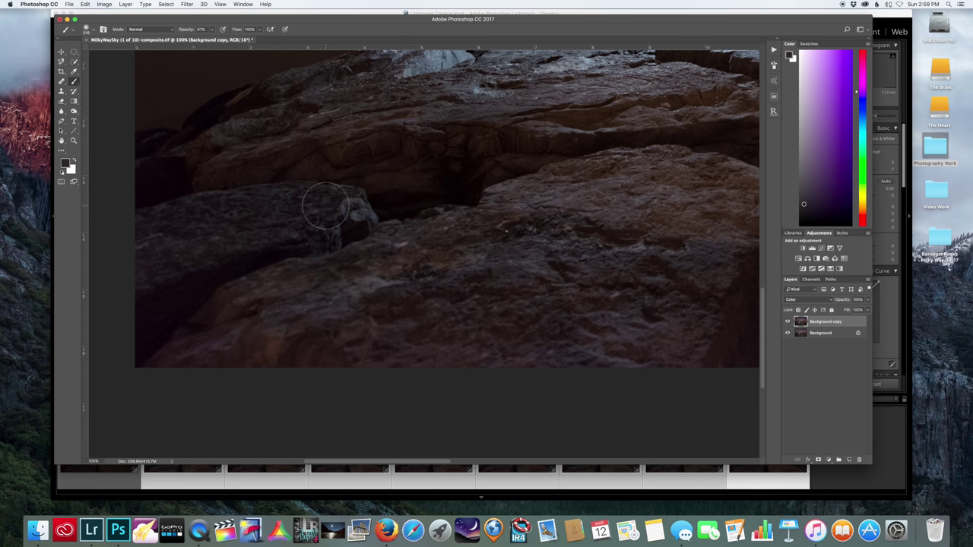
{"action": "left_click", "coordinate": [211, 29]}
{"action": "left_click_drag", "start_coordinate": [214, 40], "coordinate": [204, 42]}
Sample the reddish-brown of the large front rock and paint it over the purple cast along the foreground's lower edge.
{"action": "scroll", "coordinate": [262, 365], "scroll_direction": "right", "scroll_amount": 10}
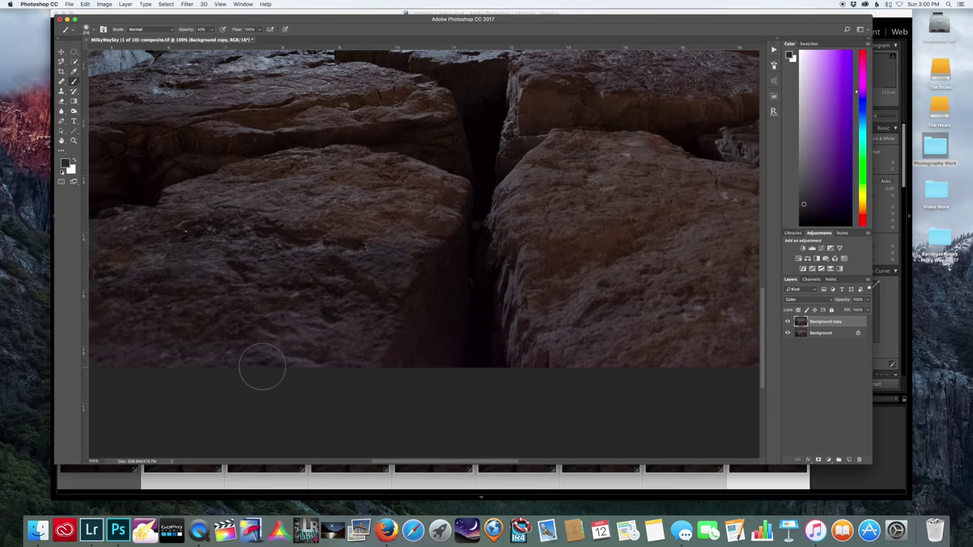
{"action": "scroll", "coordinate": [263, 366], "scroll_direction": "right", "scroll_amount": 10}
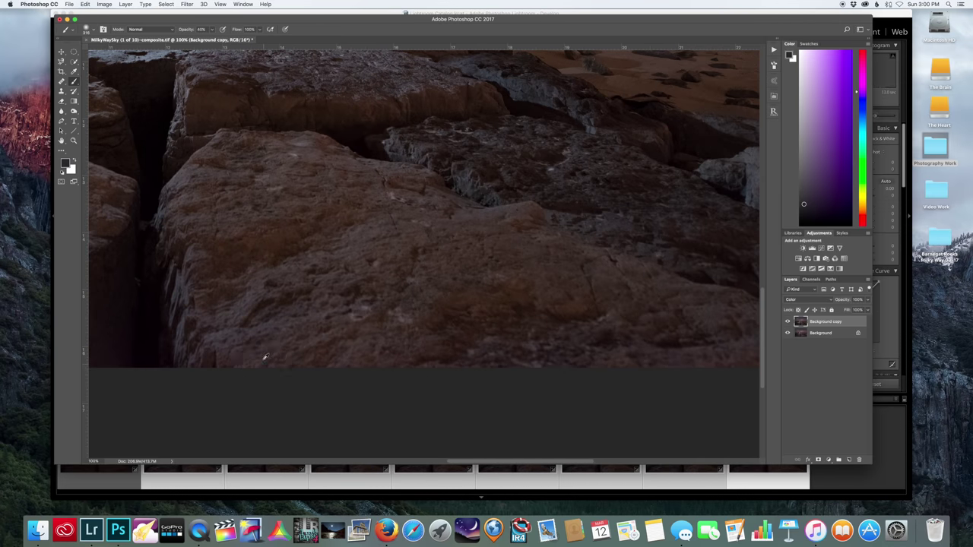
{"action": "left_click", "coordinate": [263, 302], "text": "alt"}
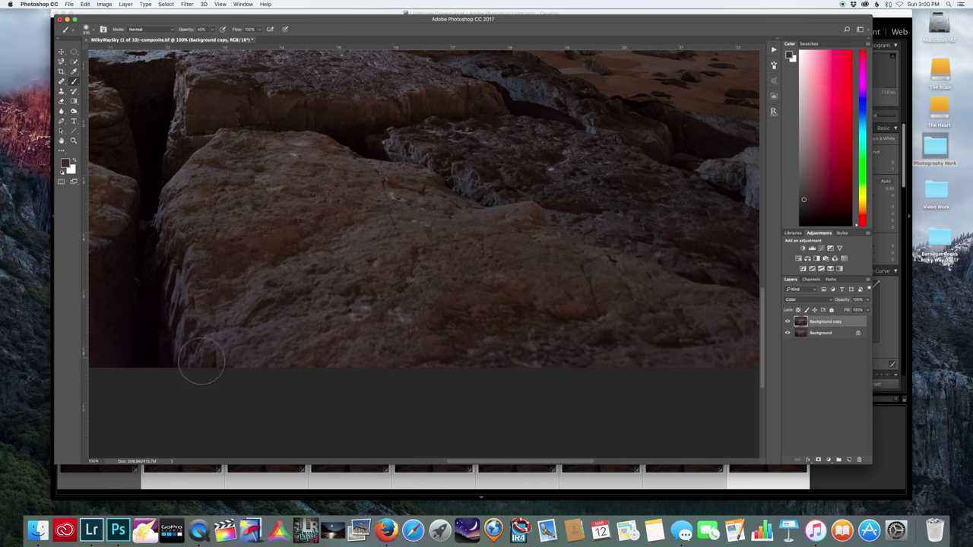
{"action": "scroll", "coordinate": [217, 358], "scroll_direction": "right", "scroll_amount": 10}
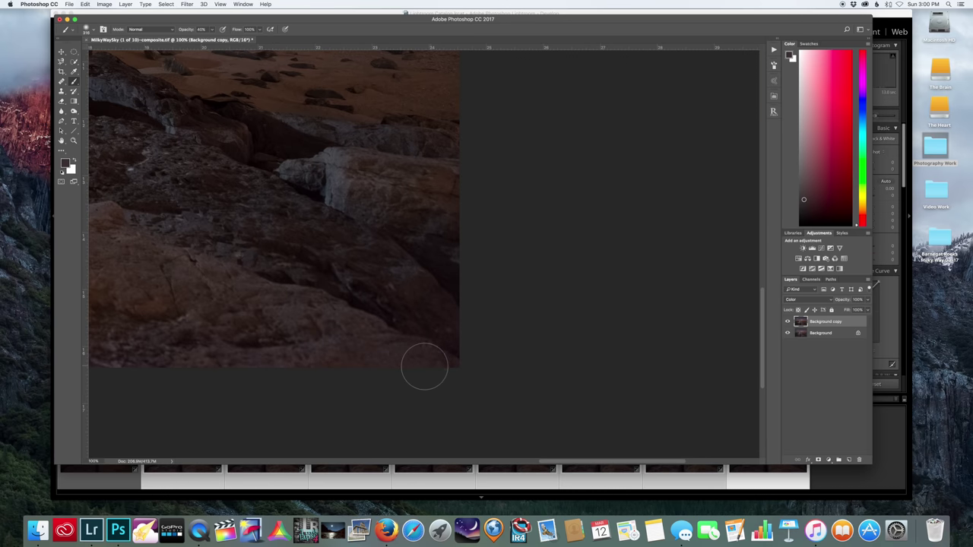
{"action": "scroll", "coordinate": [285, 368], "scroll_direction": "left", "scroll_amount": 10}
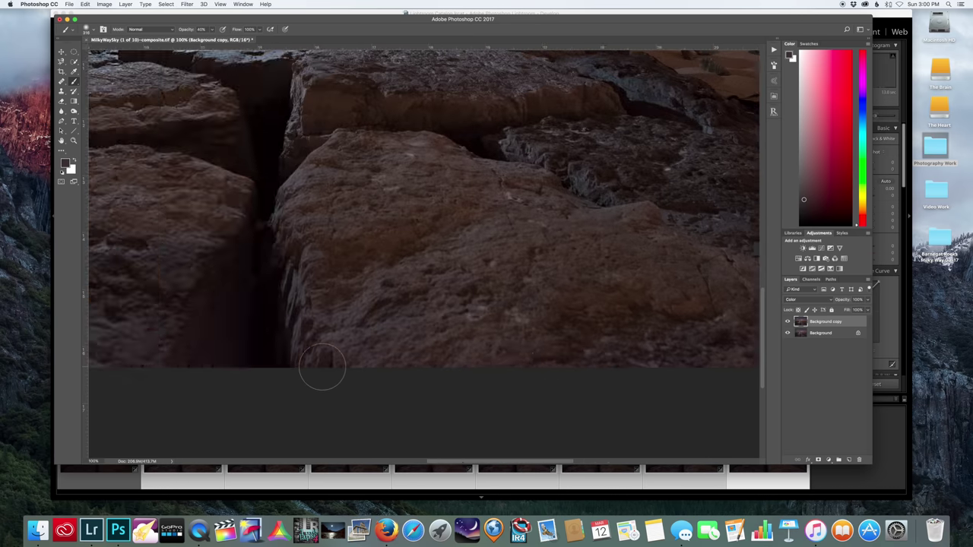
{"action": "scroll", "coordinate": [322, 367], "scroll_direction": "left", "scroll_amount": 10}
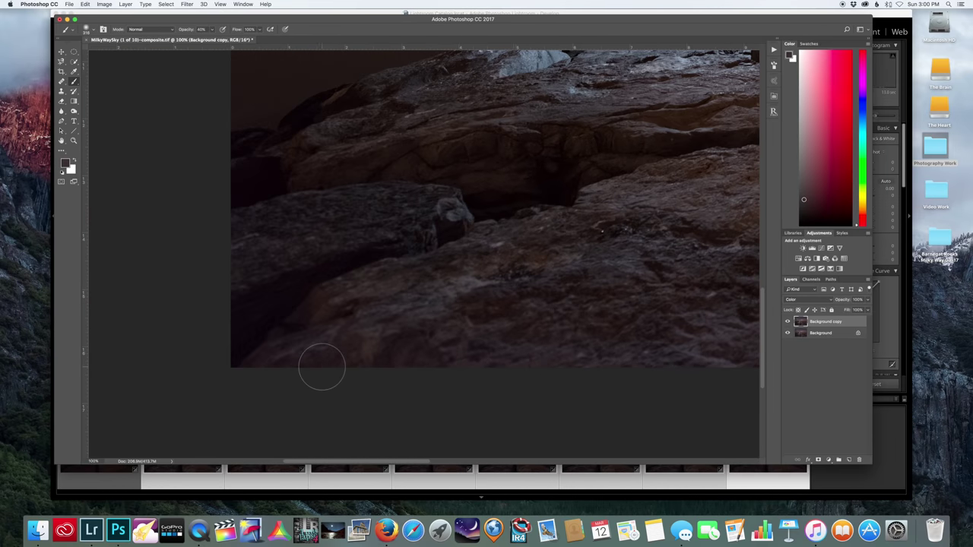
Toggle the Background copy layer's visibility to compare the rock colours before and after painting, leaving the layer shown.
{"action": "scroll", "coordinate": [322, 368], "scroll_direction": "down", "scroll_amount": 5}
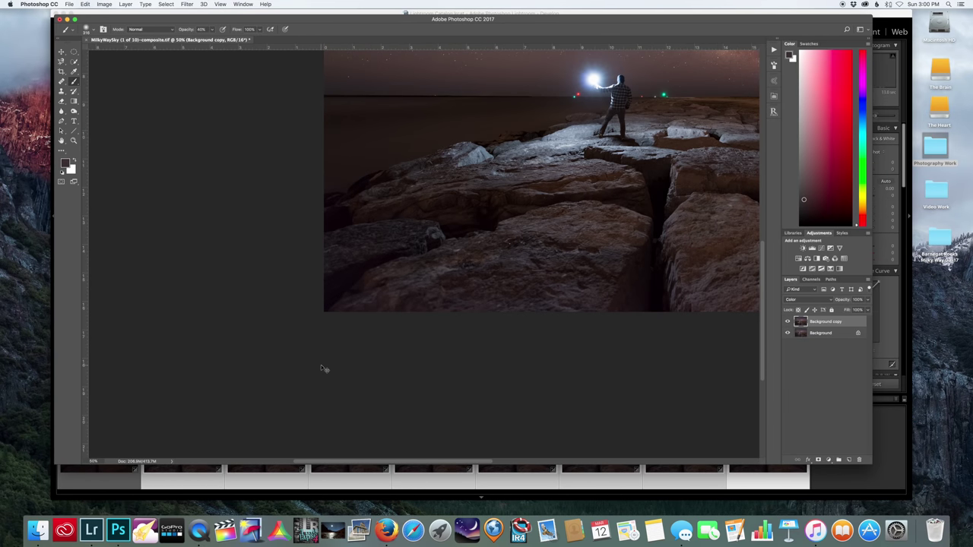
{"action": "scroll", "coordinate": [320, 365], "scroll_direction": "up", "scroll_amount": 1}
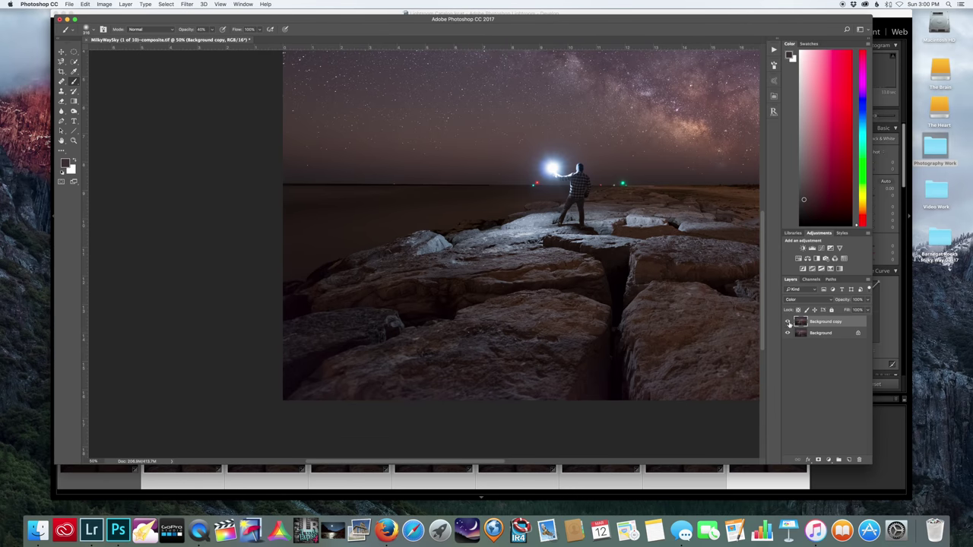
{"action": "key", "text": "super+plus"}
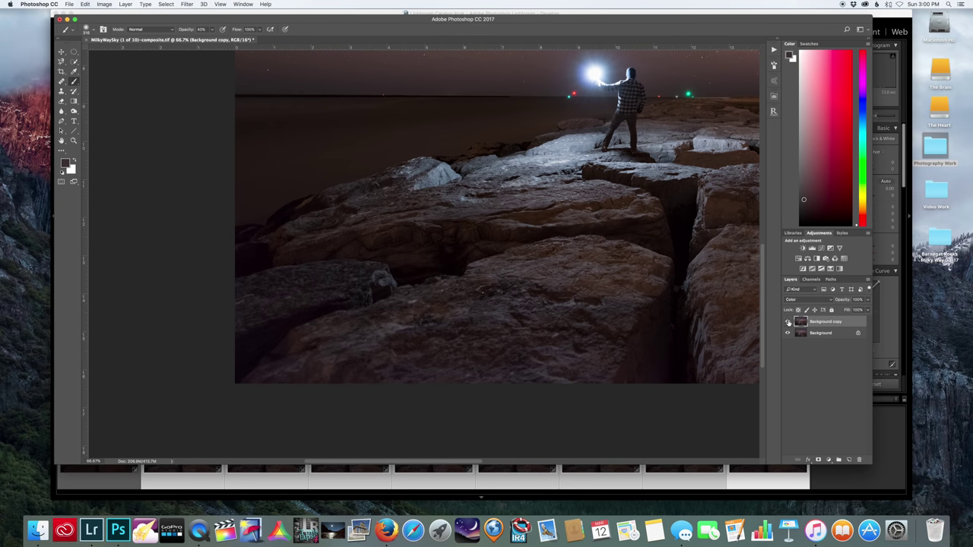
{"action": "left_click", "coordinate": [788, 322]}
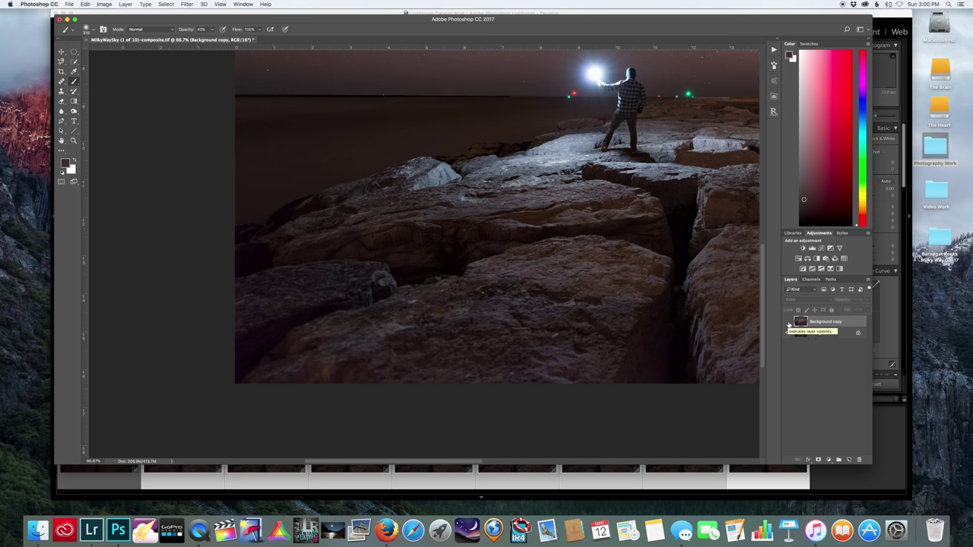
{"action": "left_click", "coordinate": [788, 322]}
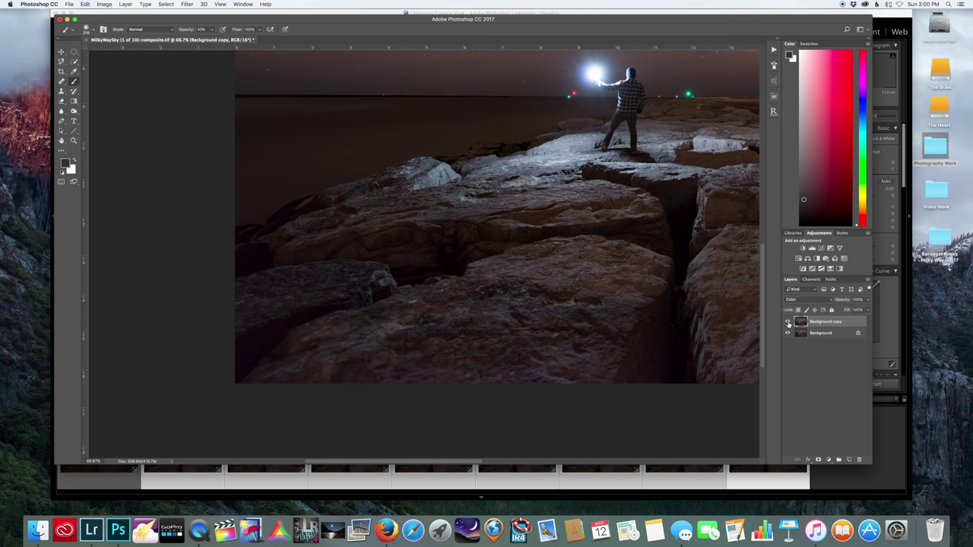
{"action": "left_click", "coordinate": [788, 322]}
{"action": "left_click", "coordinate": [788, 323]}
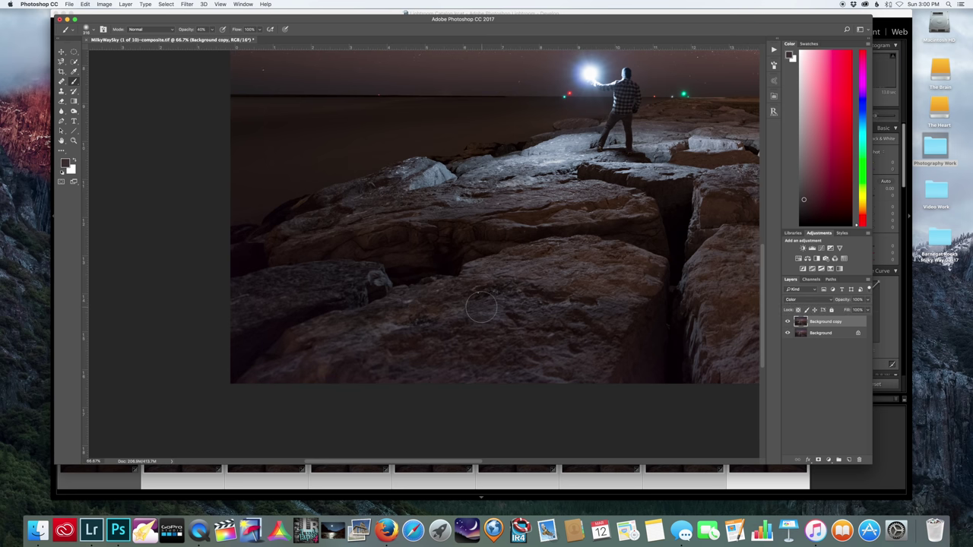
Check the rest of the foreground and the sky for colour casts, and flatten the image into a single background layer.
{"action": "scroll", "coordinate": [577, 311], "scroll_direction": "right", "scroll_amount": 5}
{"action": "scroll", "coordinate": [481, 307], "scroll_direction": "right", "scroll_amount": 5}
{"action": "scroll", "coordinate": [481, 307], "scroll_direction": "up", "scroll_amount": 5}
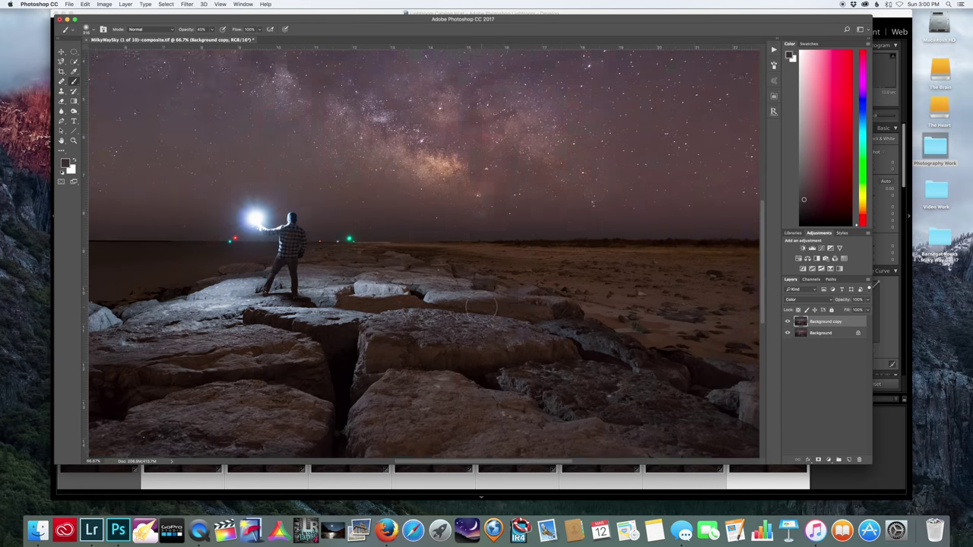
{"action": "scroll", "coordinate": [481, 307], "scroll_direction": "right", "scroll_amount": 3}
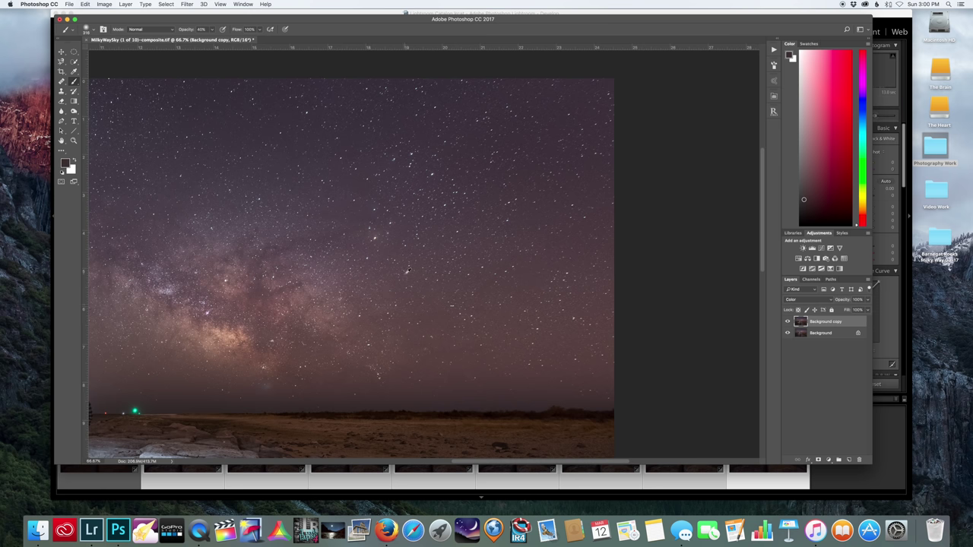
{"action": "key", "text": "super+minus"}
{"action": "key", "text": "super+minus"}
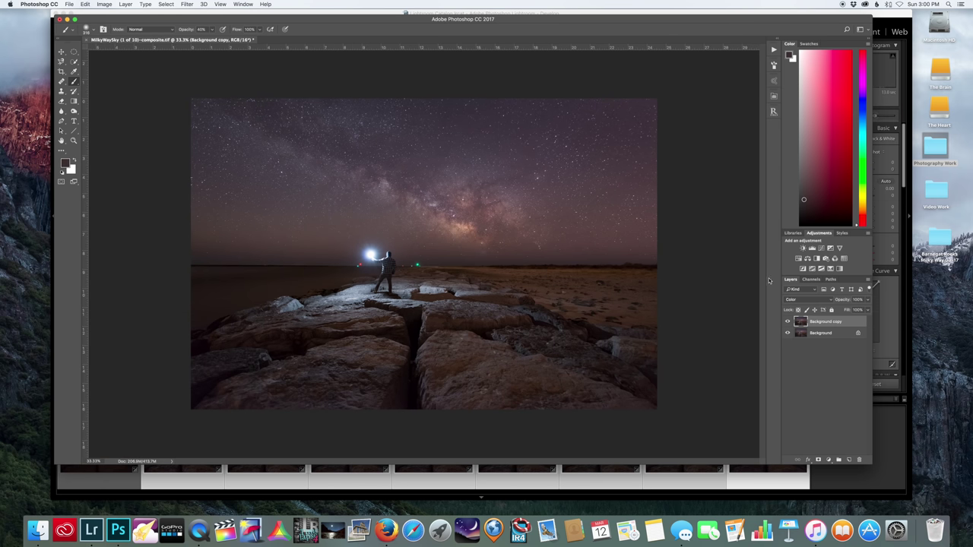
{"action": "right_click", "coordinate": [832, 324]}
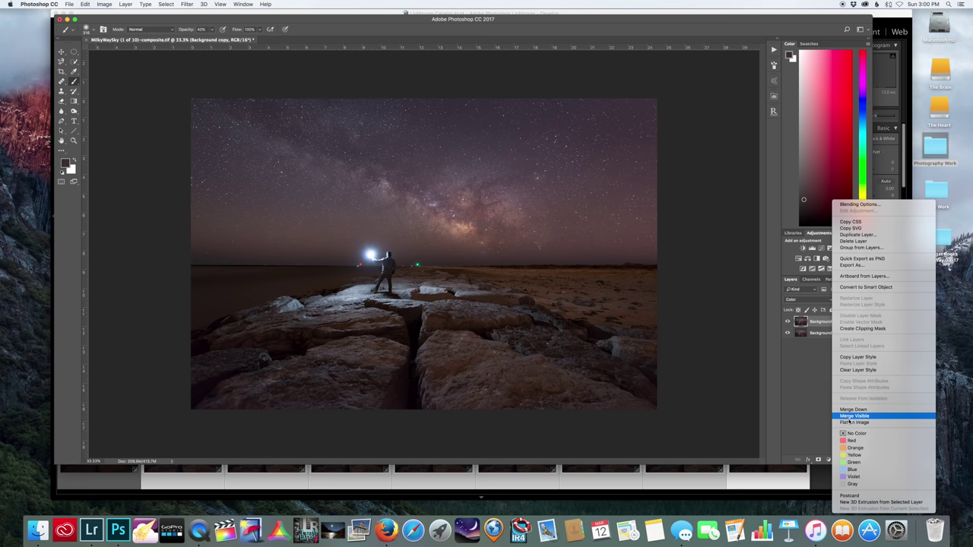
{"action": "left_click", "coordinate": [842, 421]}
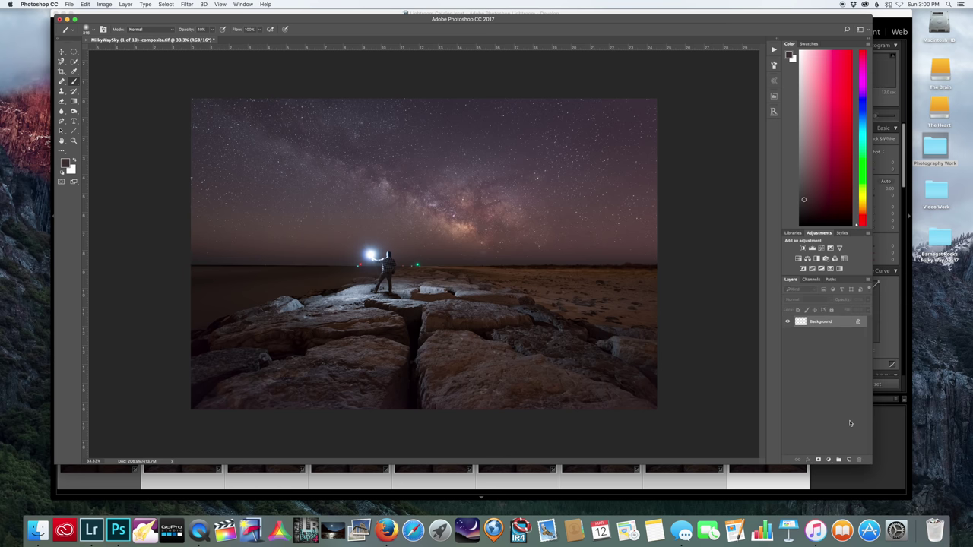
Save the flattened composite as DSC_8784-Edit.tif and close the document.
{"action": "left_click", "coordinate": [69, 4]}
{"action": "left_click", "coordinate": [99, 77]}
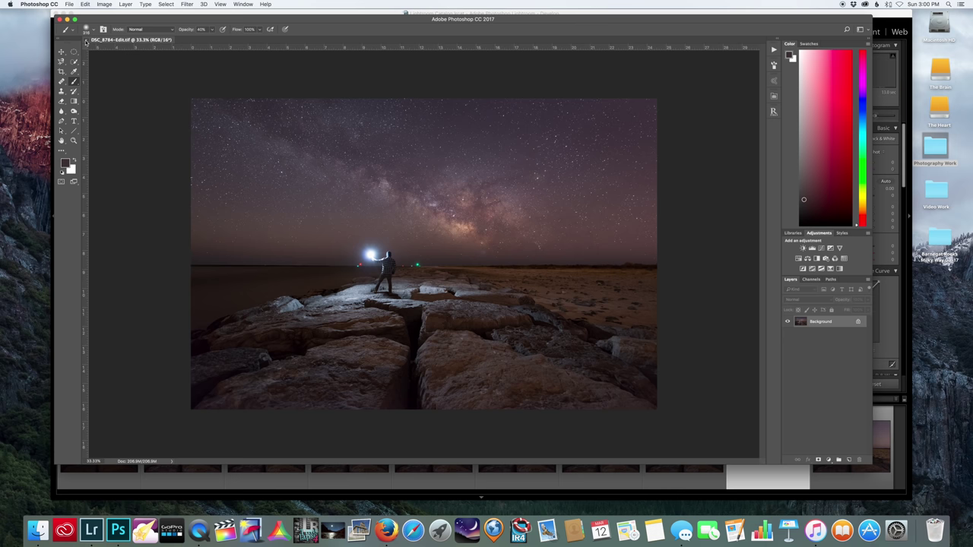
{"action": "left_click", "coordinate": [87, 40]}
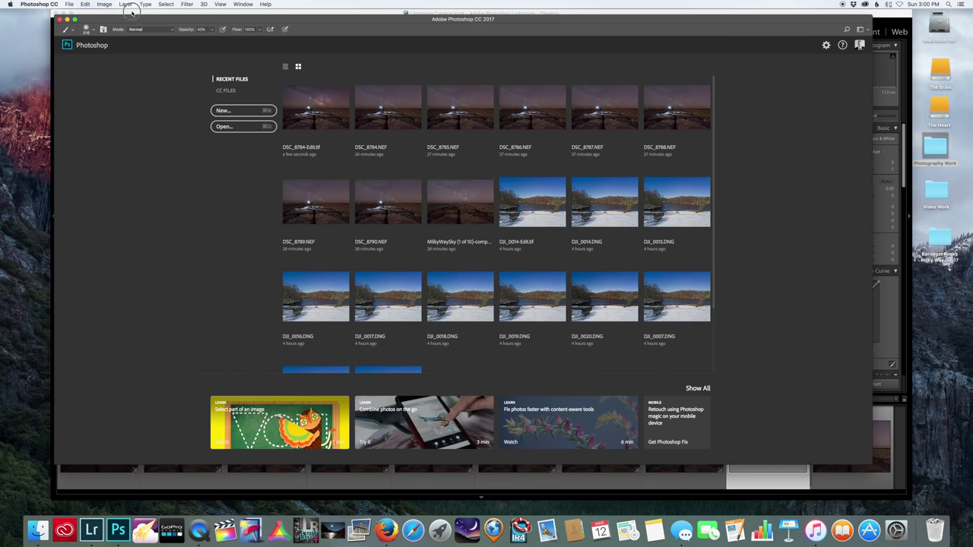
Switch to Lightroom and add a graduated filter above the horizon over the sky with slightly lowered Temp and Tint.
{"action": "key", "text": "super+Tab"}
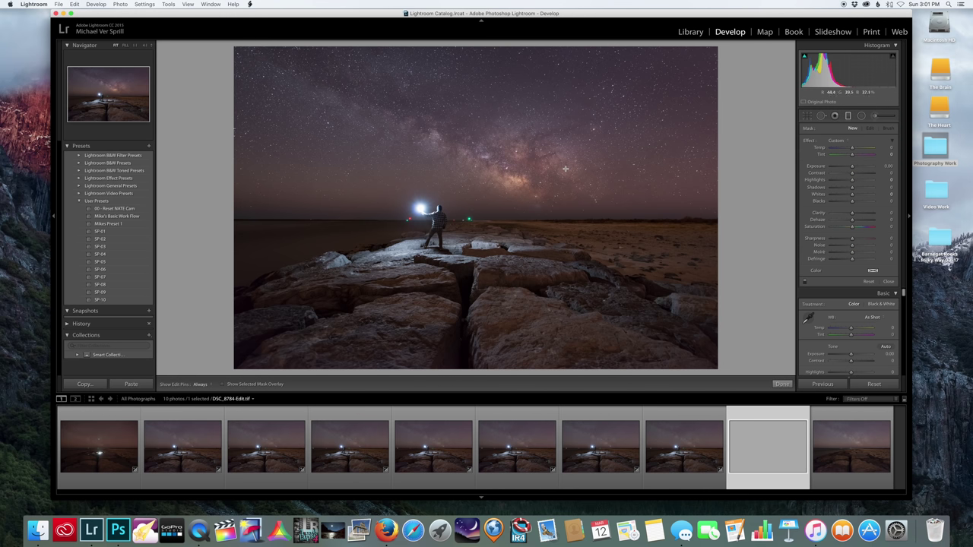
{"action": "left_click_drag", "start_coordinate": [551, 184], "coordinate": [549, 215]}
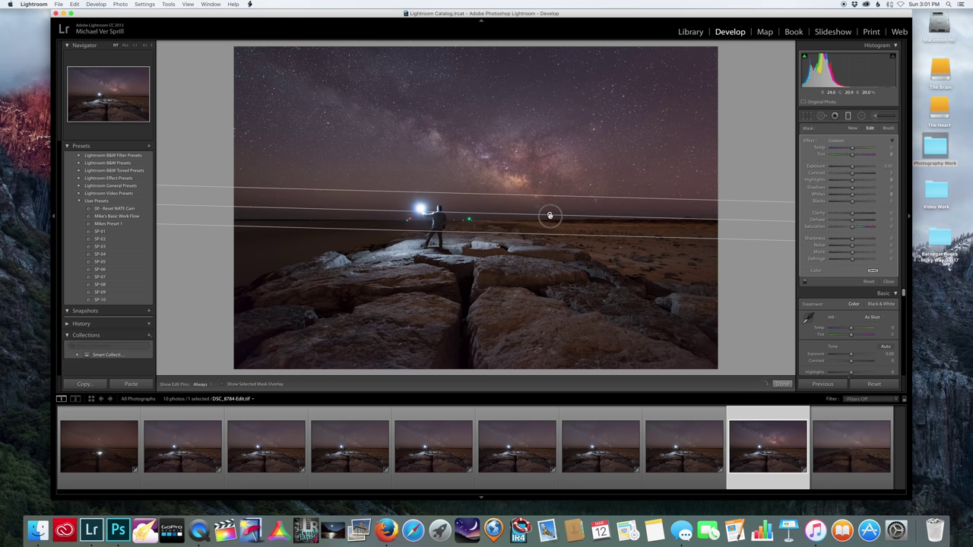
{"action": "left_click", "coordinate": [851, 148]}
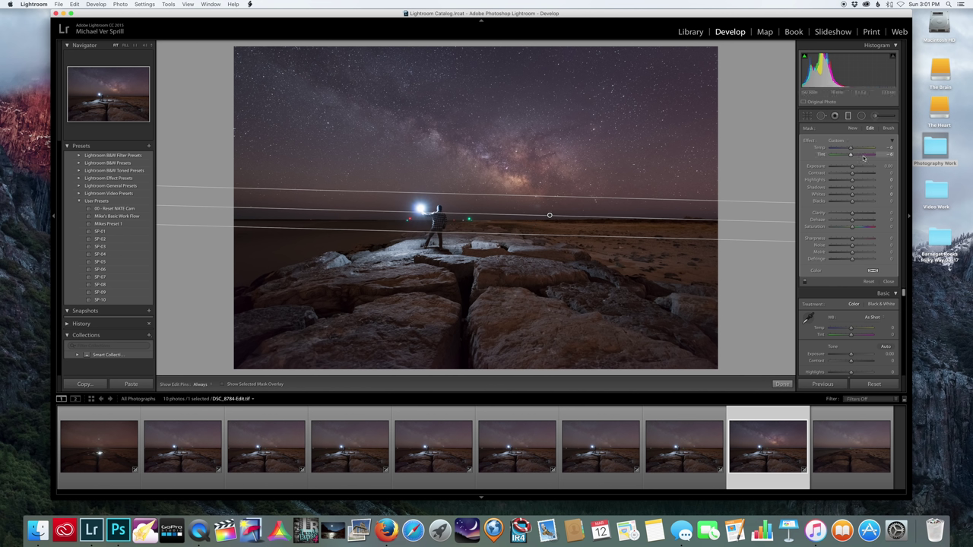
{"action": "left_click_drag", "start_coordinate": [851, 154], "coordinate": [848, 155]}
{"action": "left_click", "coordinate": [783, 384]}
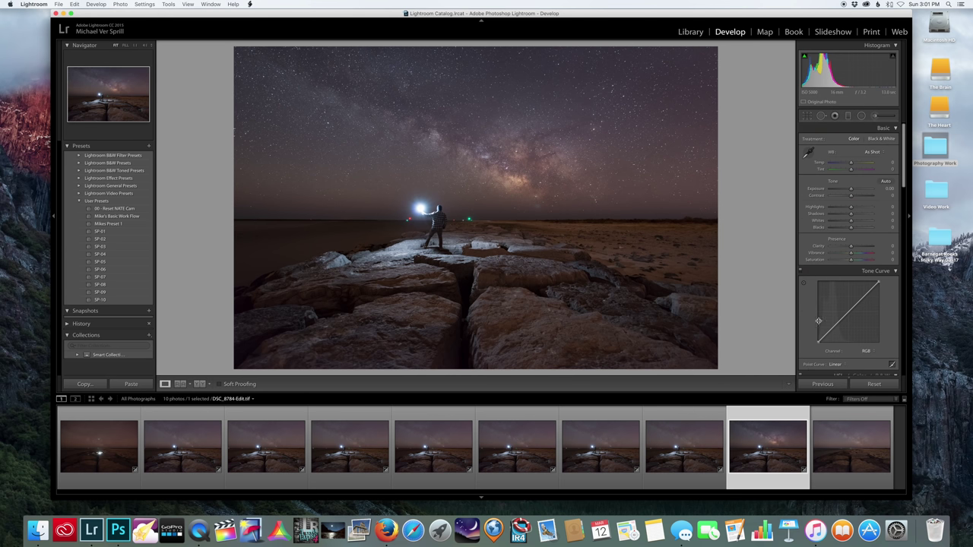
Add a narrow radial filter tilted along the Milky Way band and raise its Clarity to 18.
{"action": "left_click", "coordinate": [861, 115]}
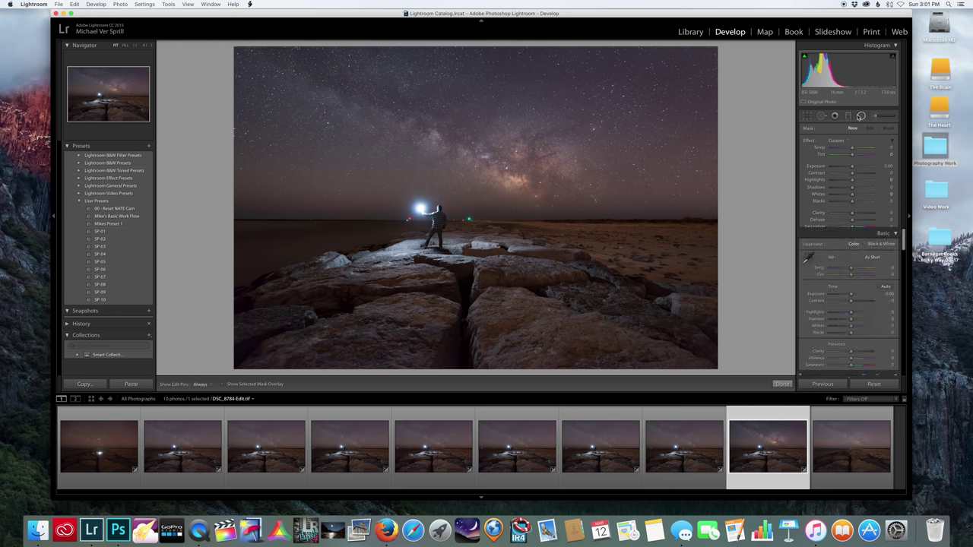
{"action": "left_click_drag", "start_coordinate": [484, 142], "coordinate": [645, 185]}
{"action": "left_click_drag", "start_coordinate": [650, 141], "coordinate": [641, 207]}
{"action": "mouse_move", "coordinate": [497, 99]}
{"action": "left_mouse_down"}
{"action": "mouse_move", "coordinate": [500, 109]}
{"action": "mouse_move", "coordinate": [502, 94]}
{"action": "left_mouse_up"}
{"action": "left_click_drag", "start_coordinate": [481, 140], "coordinate": [475, 133]}
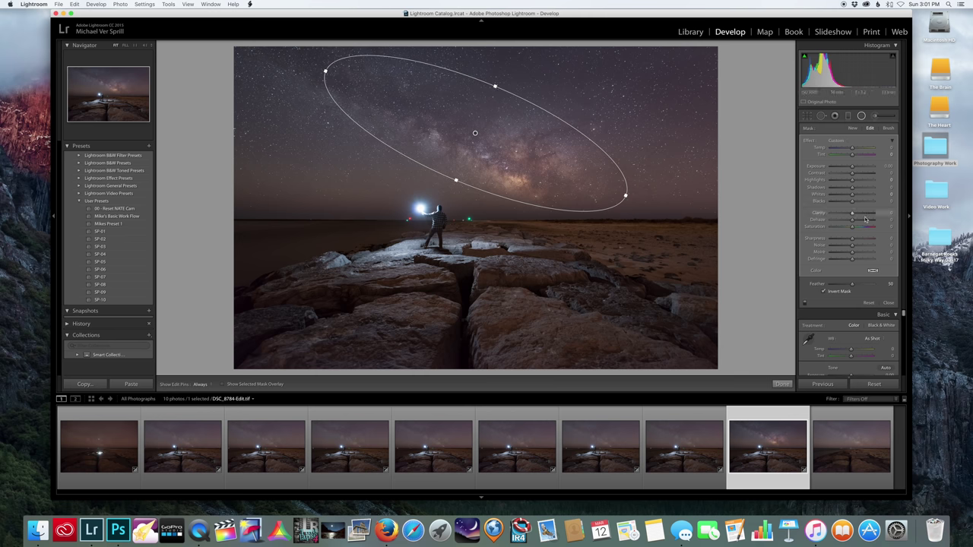
{"action": "mouse_move", "coordinate": [857, 216]}
{"action": "left_mouse_down"}
{"action": "mouse_move", "coordinate": [887, 214]}
{"action": "mouse_move", "coordinate": [853, 216]}
{"action": "left_mouse_up"}
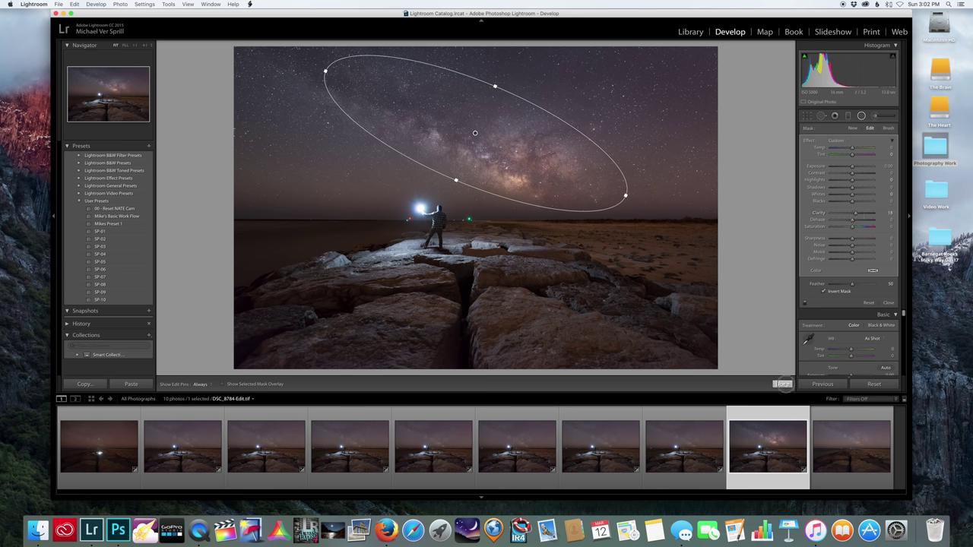
{"action": "left_click", "coordinate": [784, 385]}
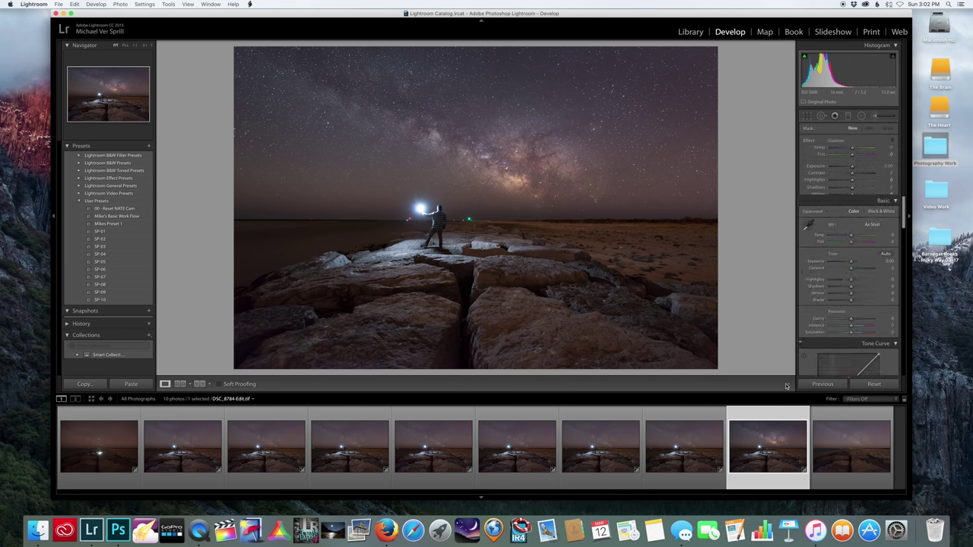
Add a second radial filter with Clarity 18 over the foreground rocks, extended and shifted down toward the photo's lower edge.
{"action": "left_click", "coordinate": [861, 116]}
{"action": "left_click_drag", "start_coordinate": [456, 259], "coordinate": [630, 307]}
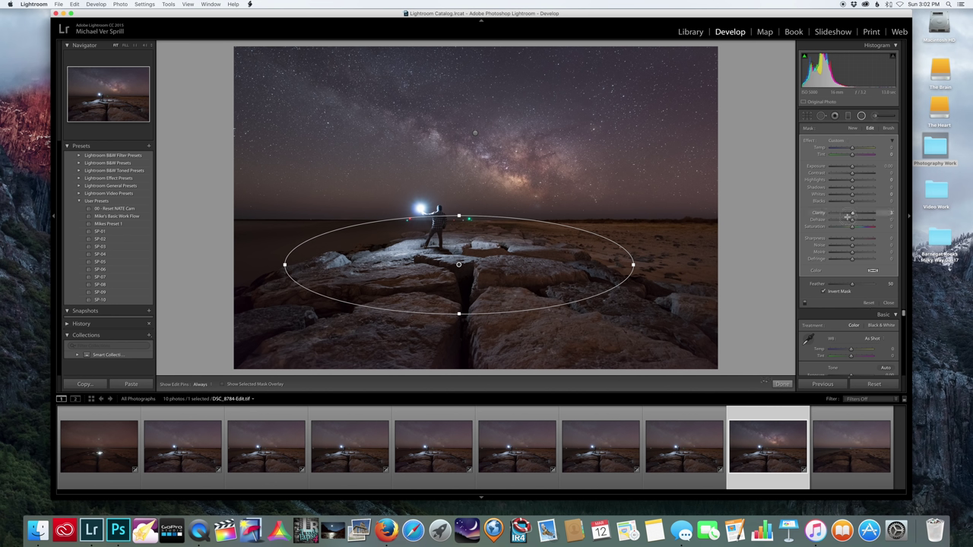
{"action": "left_click", "coordinate": [859, 218]}
{"action": "left_click_drag", "start_coordinate": [847, 218], "coordinate": [853, 219]}
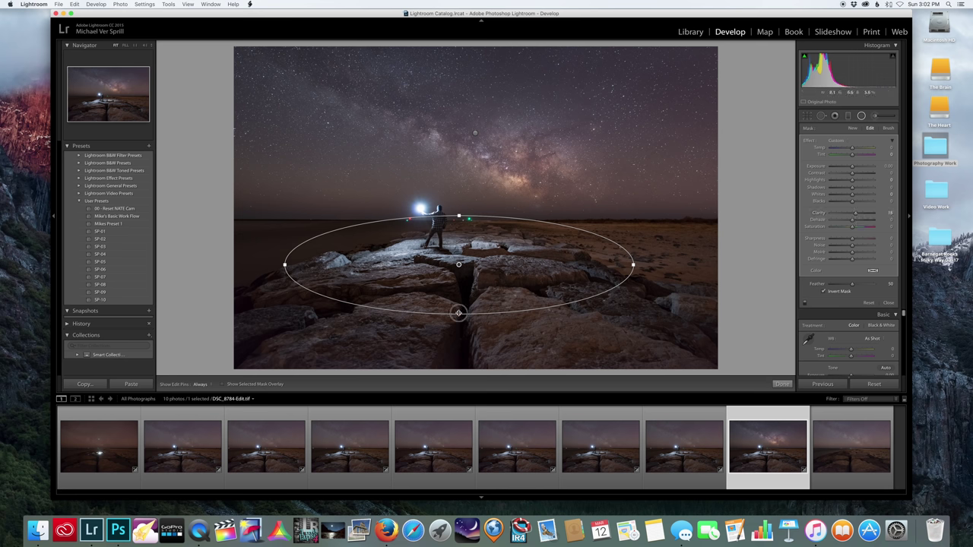
{"action": "left_click_drag", "start_coordinate": [459, 313], "coordinate": [461, 337]}
{"action": "left_click_drag", "start_coordinate": [460, 267], "coordinate": [459, 290]}
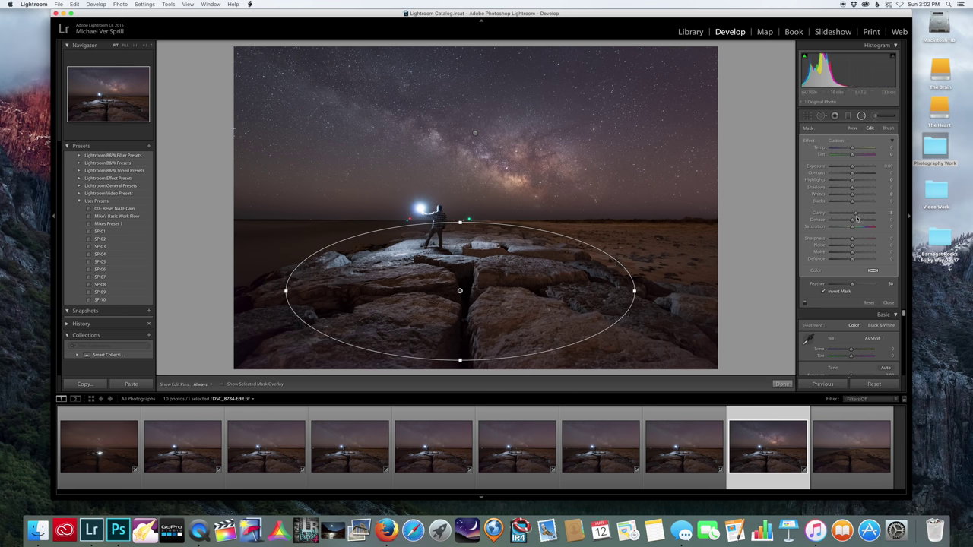
Finish the radial filter edits and open a copy of DSC_8784-Edit.tif in Color Efex Pro 4.
{"action": "left_click", "coordinate": [782, 384]}
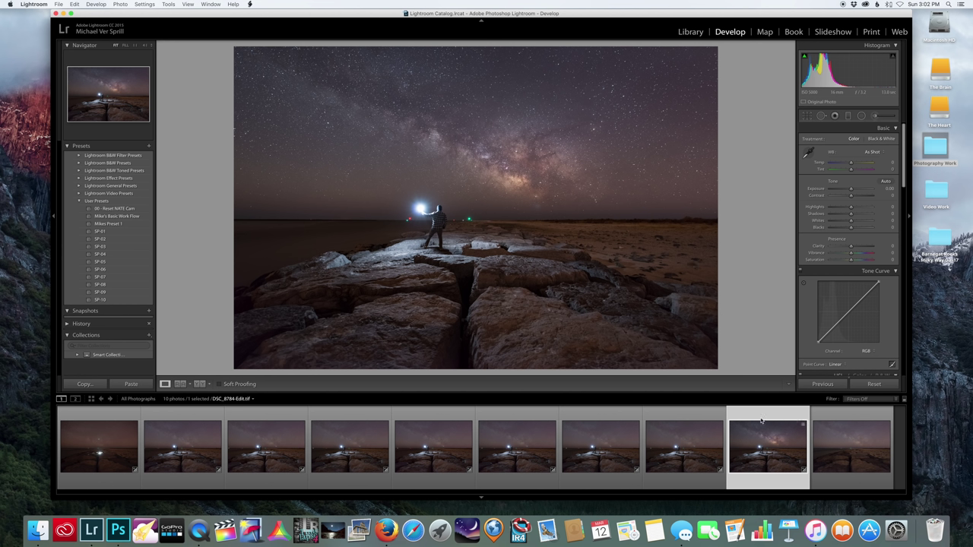
{"action": "right_click", "coordinate": [781, 439]}
{"action": "mouse_move", "coordinate": [823, 345]}
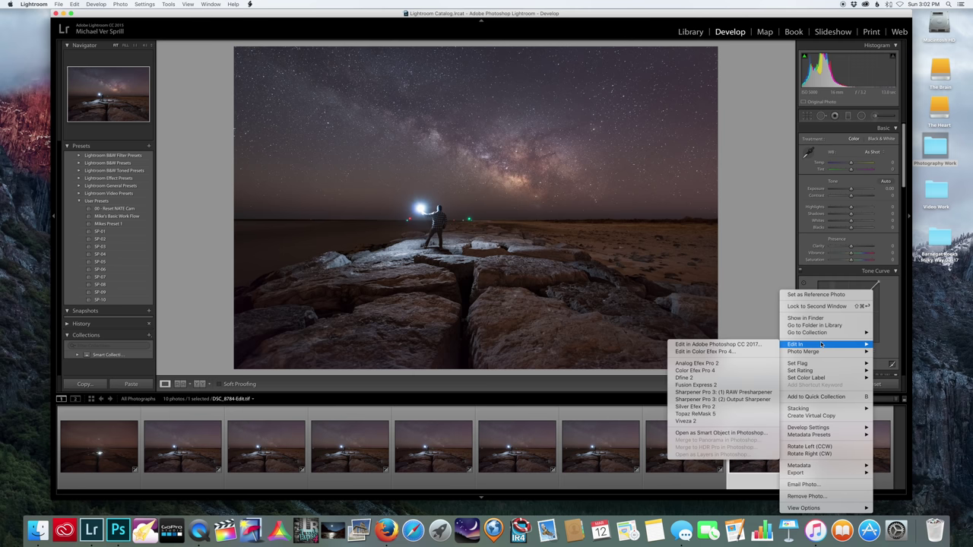
{"action": "left_click", "coordinate": [714, 370]}
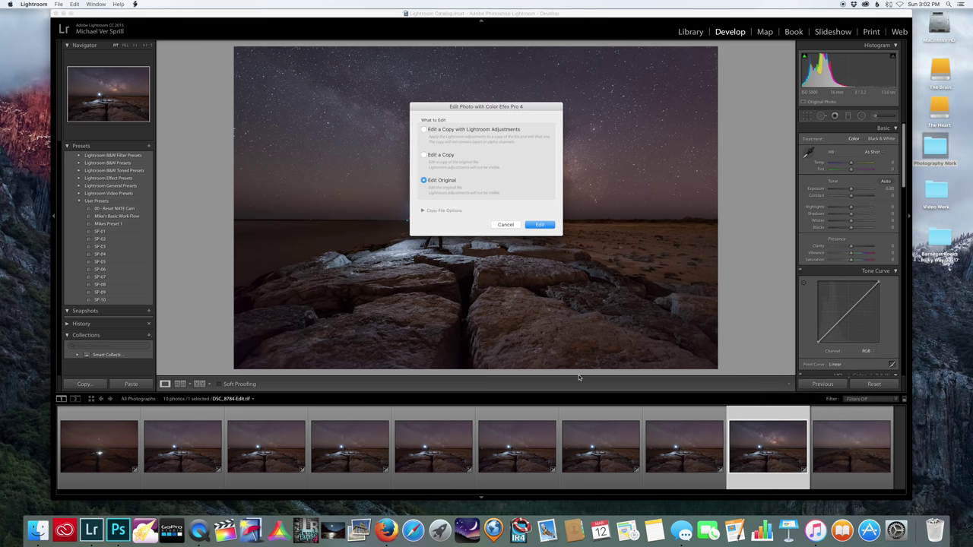
{"action": "left_click", "coordinate": [533, 224]}
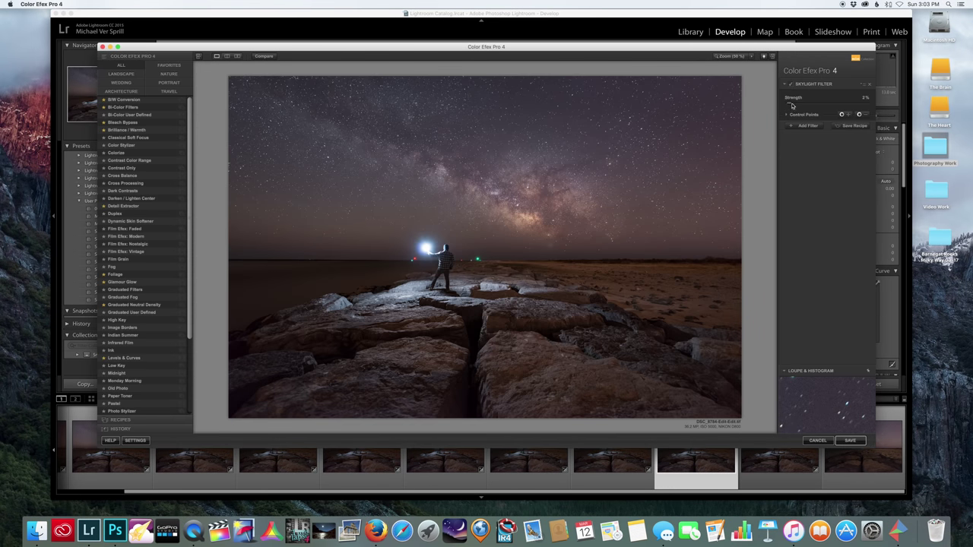
Replace the Skylight filter with Glamour Glow, increasing Glow and raising Saturation to slightly above zero.
{"action": "left_click_drag", "start_coordinate": [792, 105], "coordinate": [795, 105]}
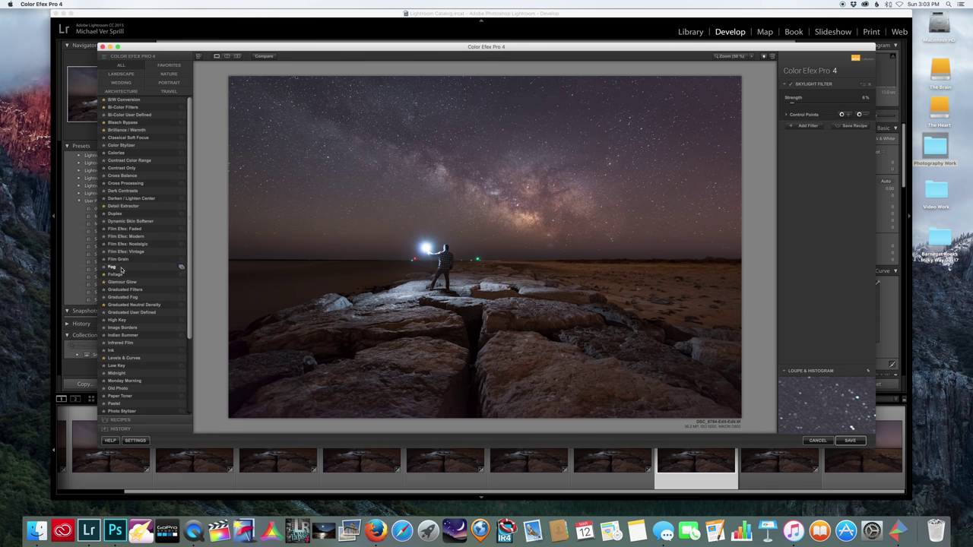
{"action": "left_click", "coordinate": [138, 282]}
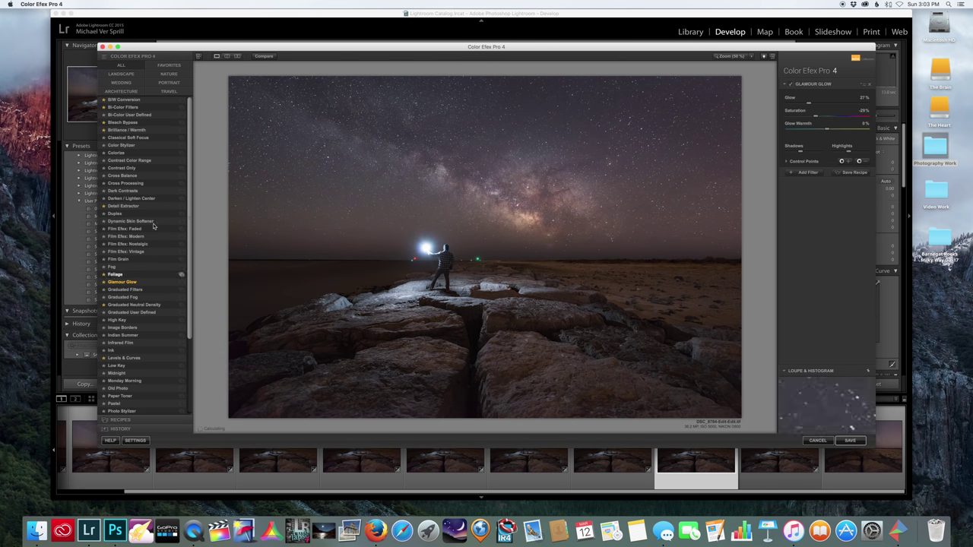
{"action": "mouse_move", "coordinate": [826, 116]}
{"action": "left_mouse_down"}
{"action": "mouse_move", "coordinate": [825, 106]}
{"action": "mouse_move", "coordinate": [790, 106]}
{"action": "mouse_move", "coordinate": [816, 105]}
{"action": "left_mouse_up"}
{"action": "left_click", "coordinate": [828, 103]}
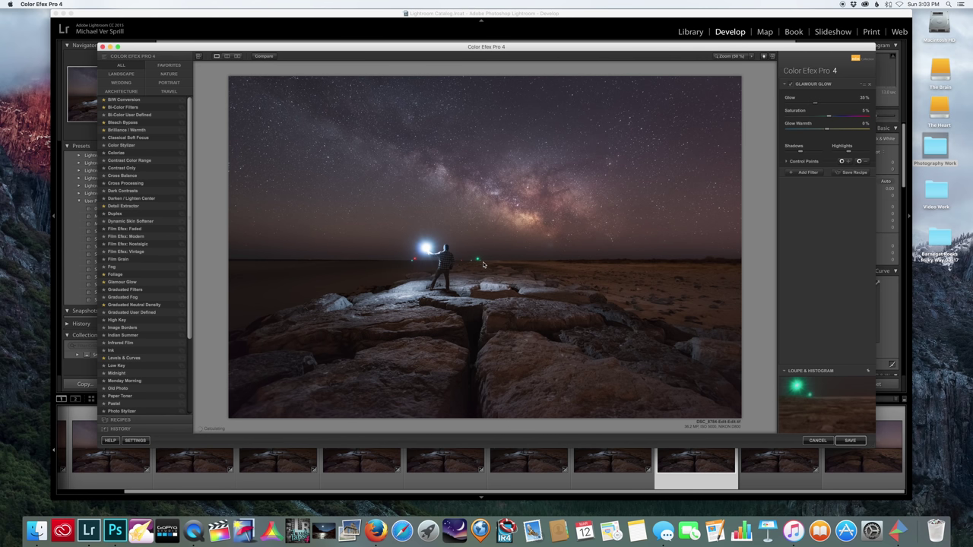
Compare the photo with and without Glamour Glow, then fine-tune the Glow amount and save the filtered copy.
{"action": "left_click", "coordinate": [791, 85]}
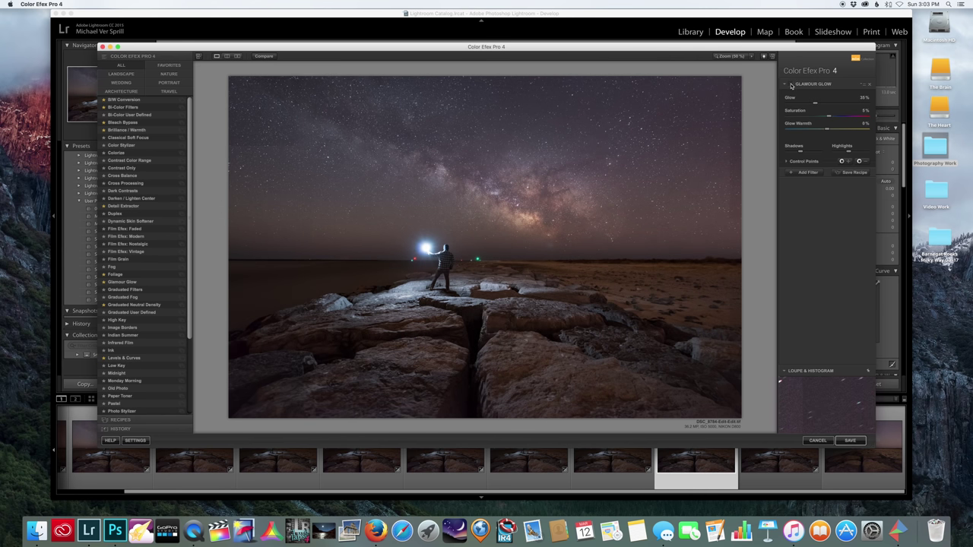
{"action": "left_click", "coordinate": [790, 84]}
{"action": "left_click", "coordinate": [813, 104]}
{"action": "left_click_drag", "start_coordinate": [813, 104], "coordinate": [813, 105]}
{"action": "left_click", "coordinate": [852, 441]}
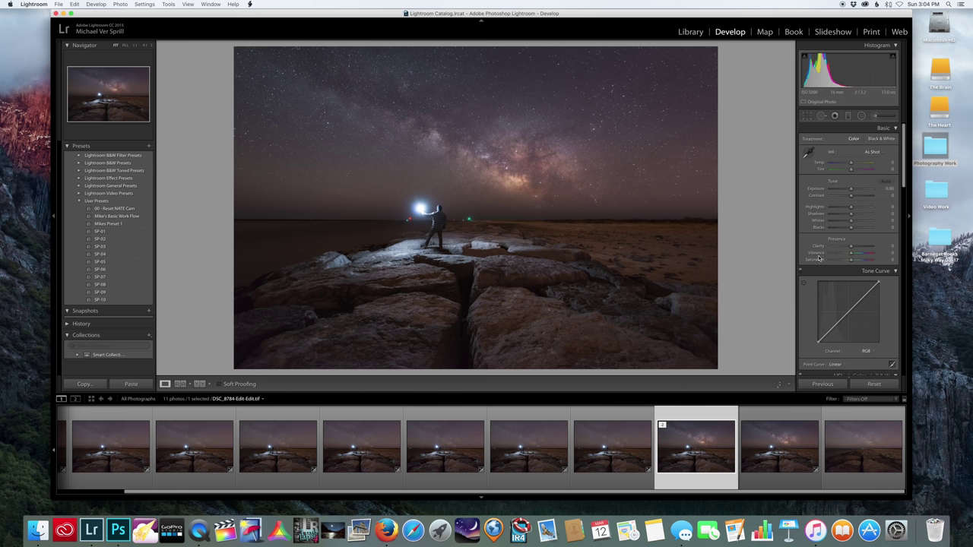
Brighten DSC_8784-Edit-Edit.tif in Lightroom with Whites at +20 and Exposure at +0.15.
{"action": "left_click", "coordinate": [857, 222]}
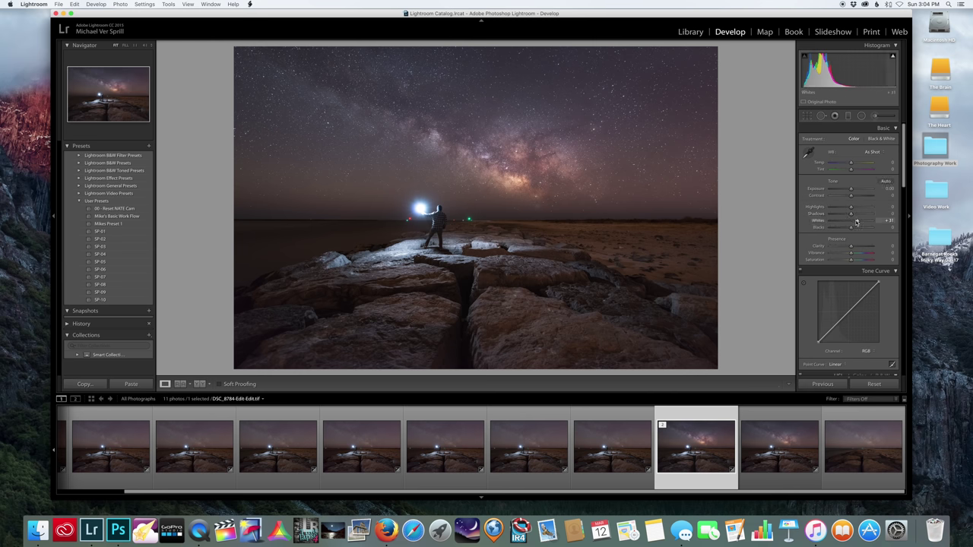
{"action": "left_click_drag", "start_coordinate": [857, 221], "coordinate": [851, 190]}
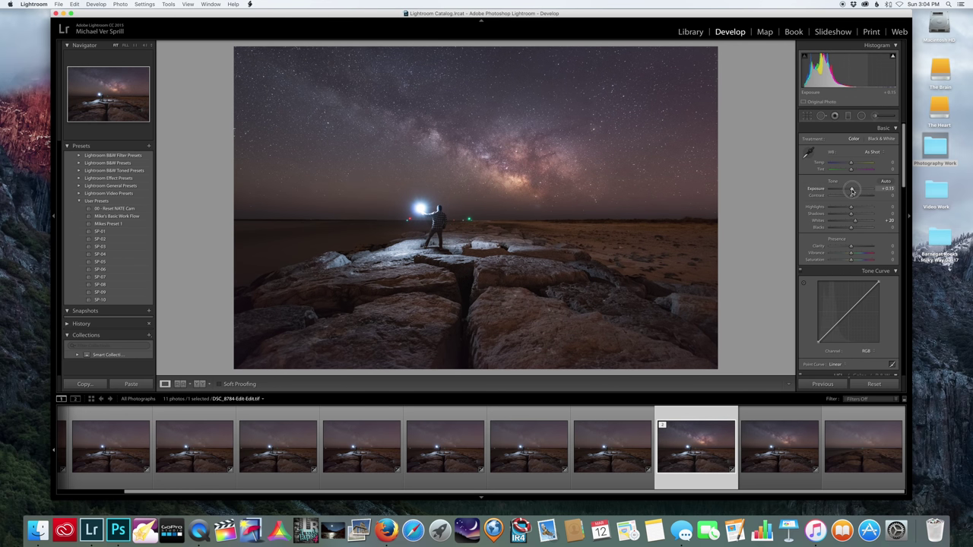
Compare the glow-filtered photo side by side with the previous edit in a secondary display window.
{"action": "left_click", "coordinate": [779, 445], "text": "super"}
{"action": "left_click", "coordinate": [75, 398]}
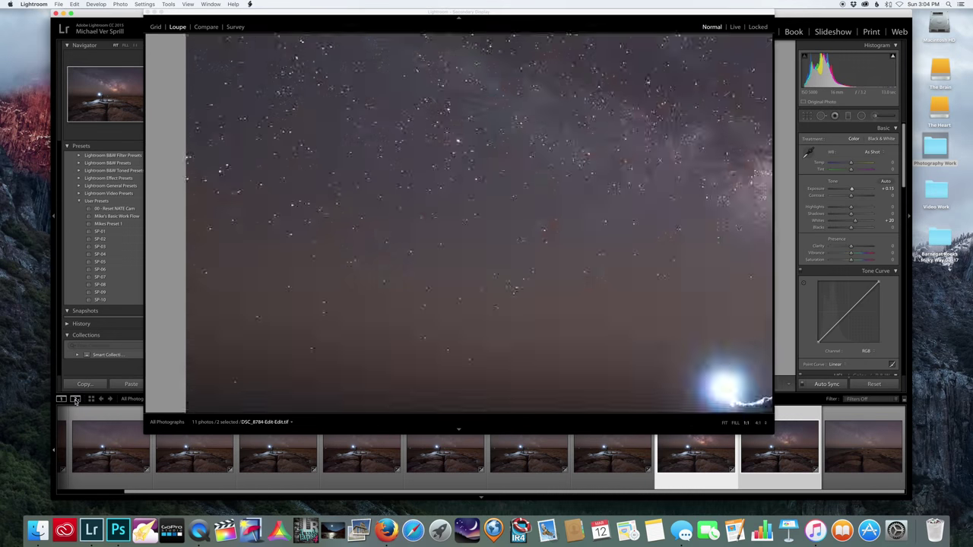
{"action": "mouse_move", "coordinate": [191, 423]}
{"action": "left_mouse_down"}
{"action": "mouse_move", "coordinate": [211, 424]}
{"action": "mouse_move", "coordinate": [191, 428]}
{"action": "left_mouse_up"}
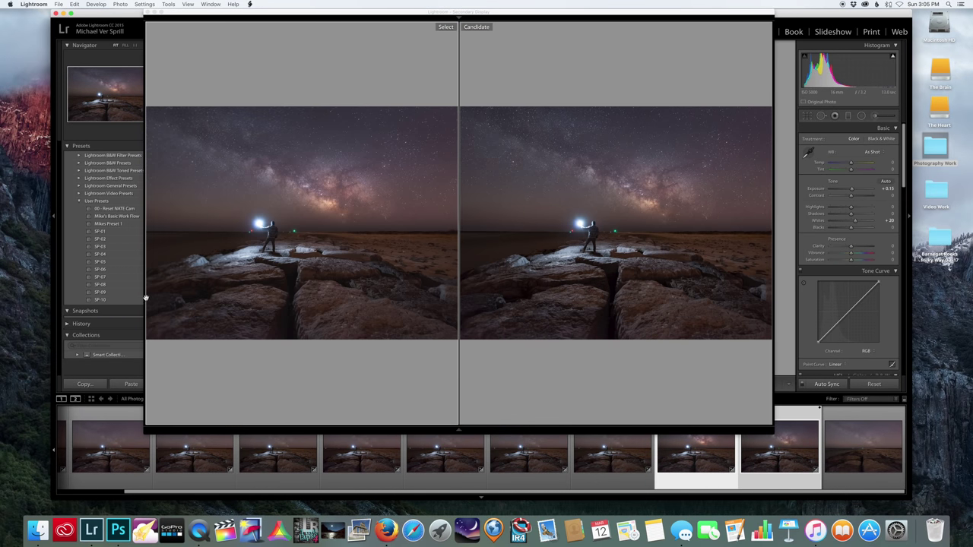